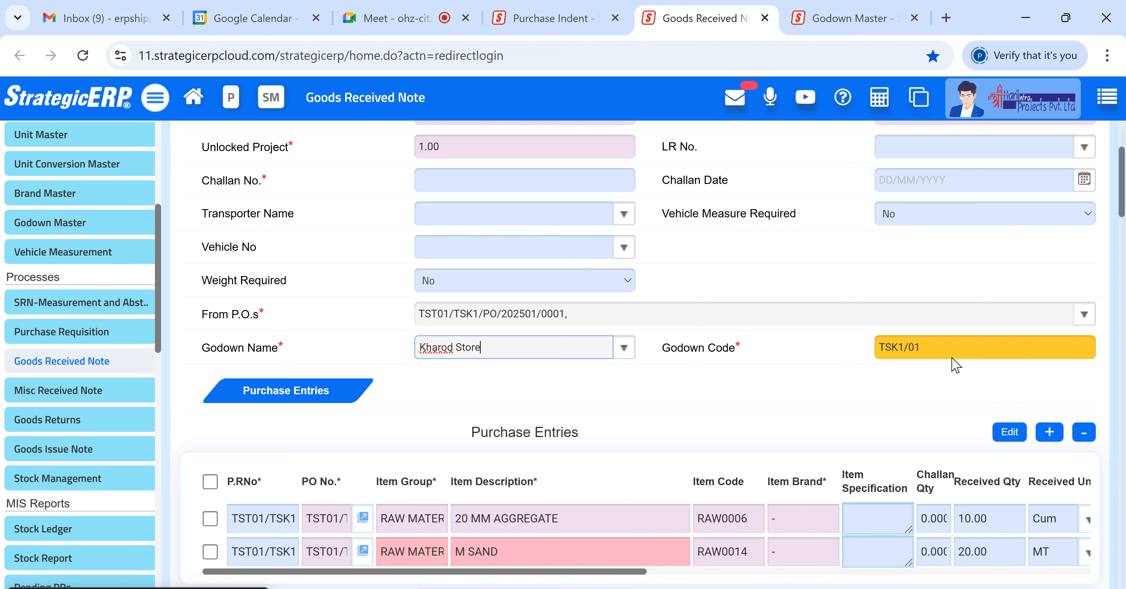
- Review the purchase entries grid columns and the godown details of the Goods Received Note
{"action": "left_click_drag", "start_coordinate": [569, 573], "coordinate": [917, 585]}
{"action": "scroll", "coordinate": [917, 584], "scroll_direction": "right", "scroll_amount": 5}
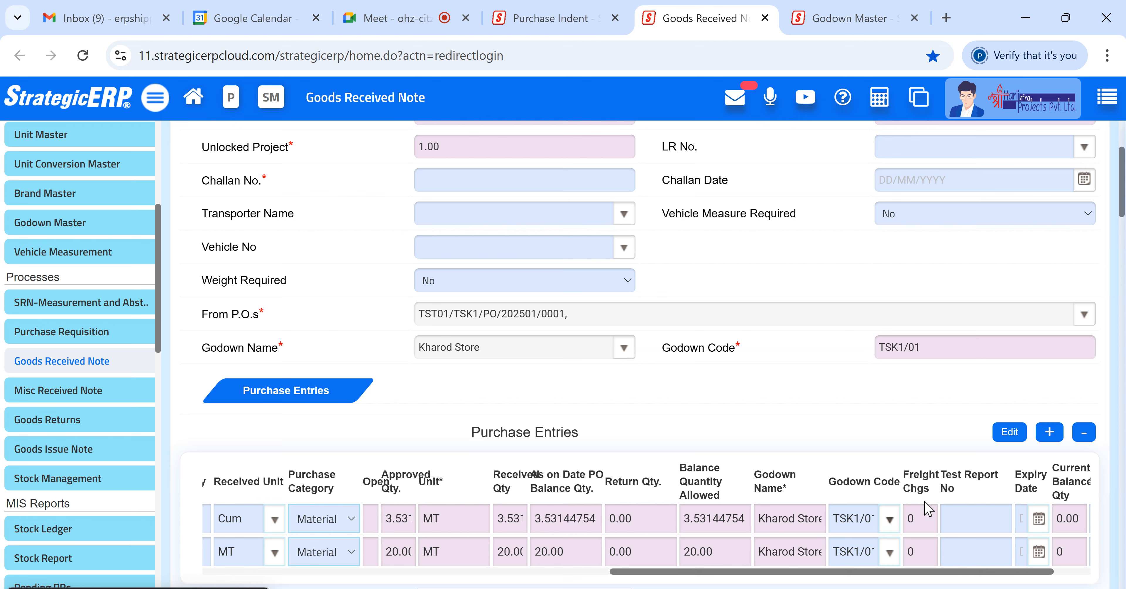
{"action": "left_click_drag", "start_coordinate": [955, 355], "coordinate": [858, 366]}
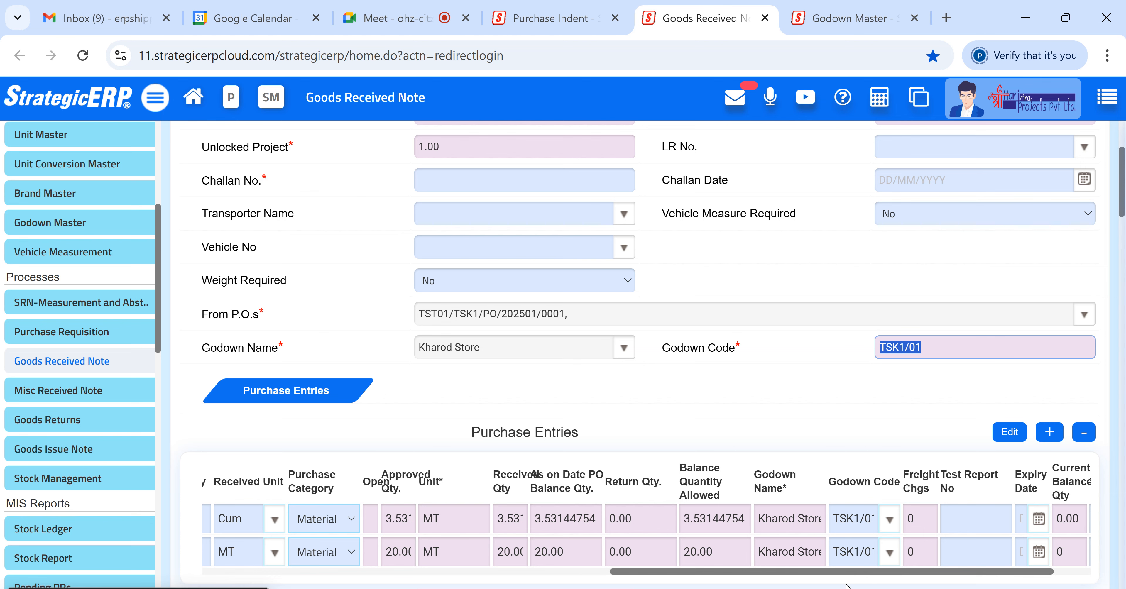
{"action": "scroll", "coordinate": [826, 498], "scroll_direction": "down", "scroll_amount": 4}
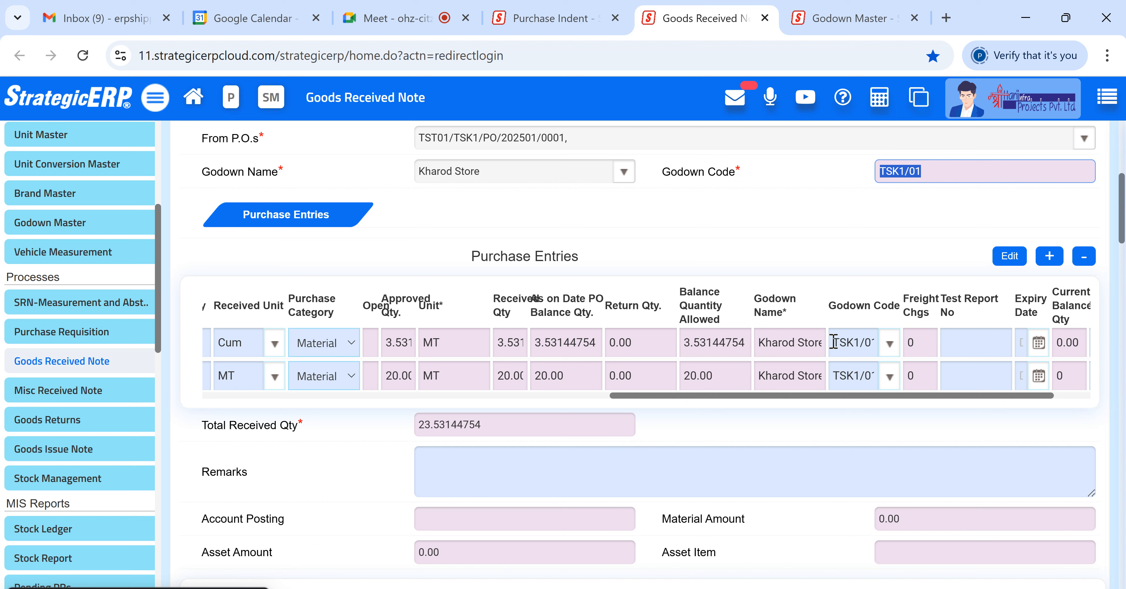
{"action": "left_click", "coordinate": [928, 176]}
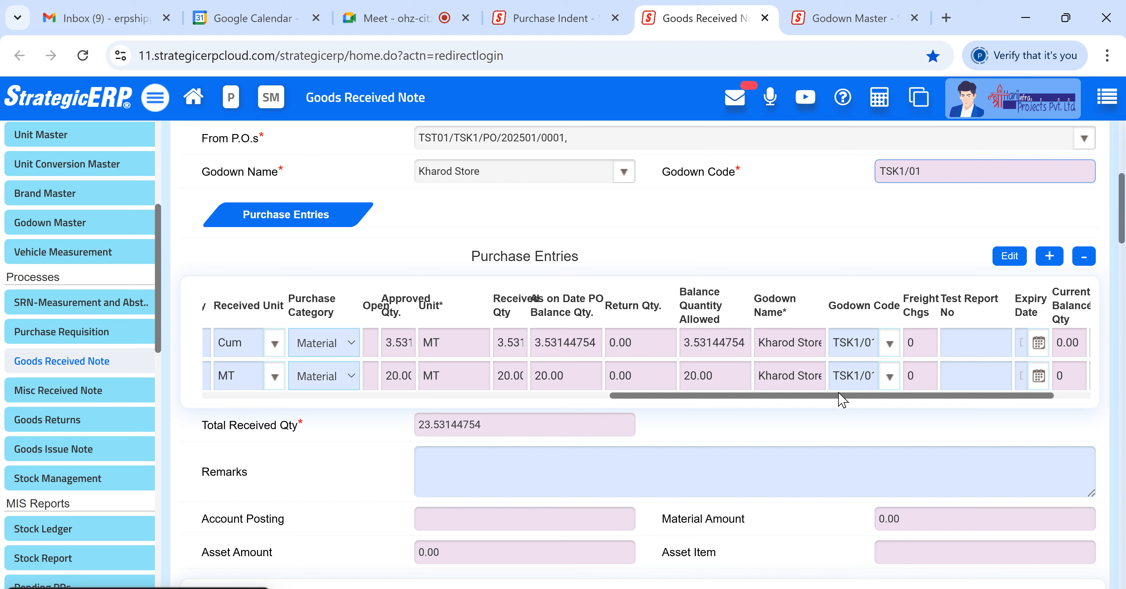
{"action": "left_click_drag", "start_coordinate": [842, 394], "coordinate": [1088, 402]}
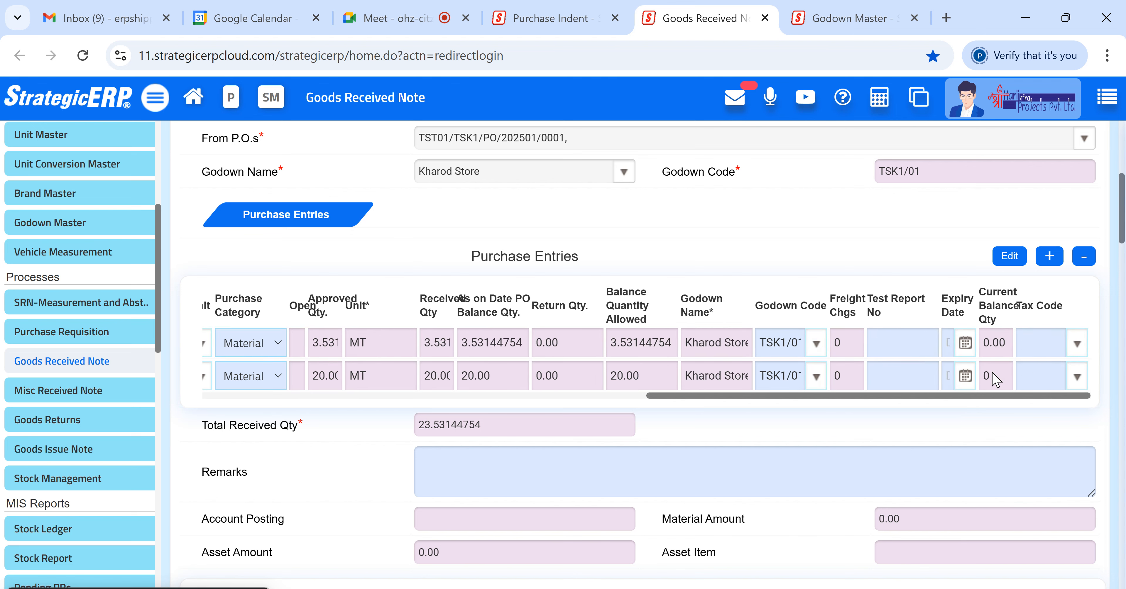
{"action": "left_click_drag", "start_coordinate": [855, 397], "coordinate": [241, 403]}
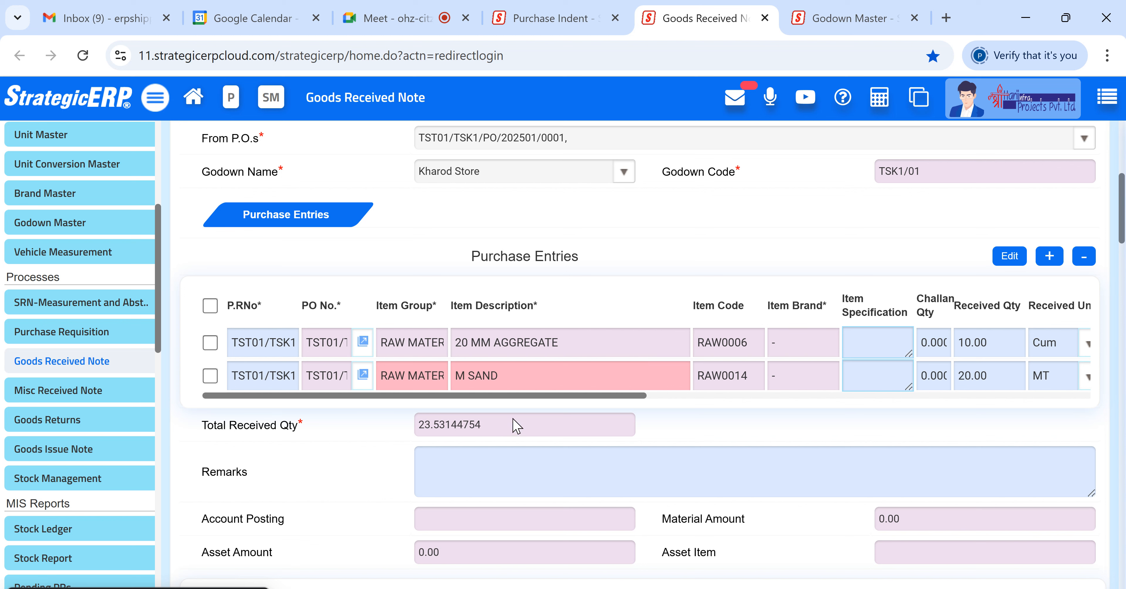
{"action": "left_click", "coordinate": [935, 522]}
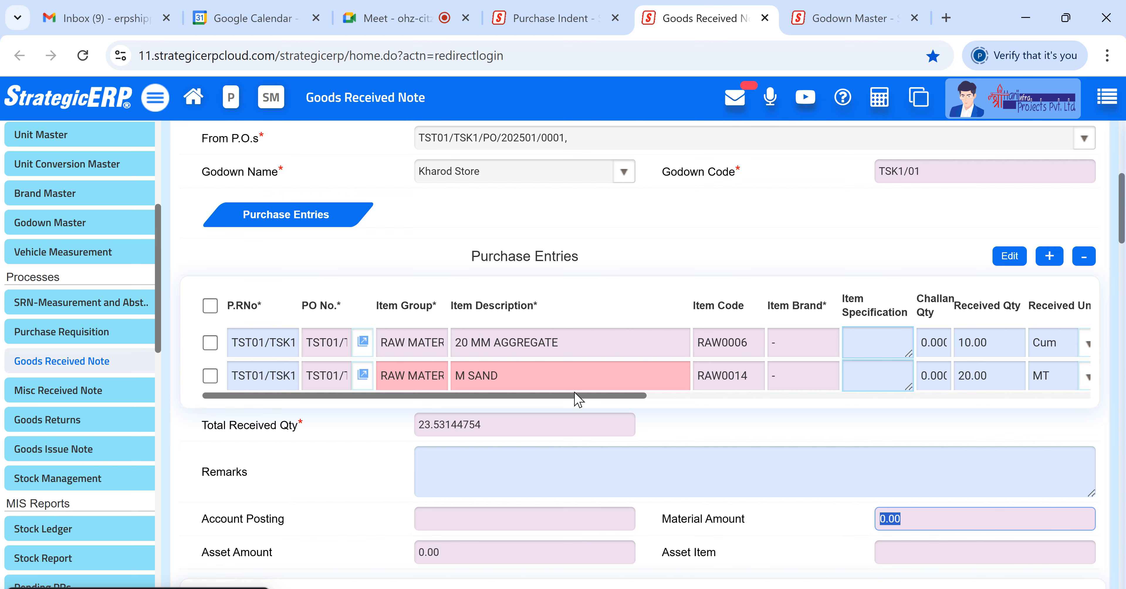
{"action": "left_click_drag", "start_coordinate": [583, 398], "coordinate": [768, 402]}
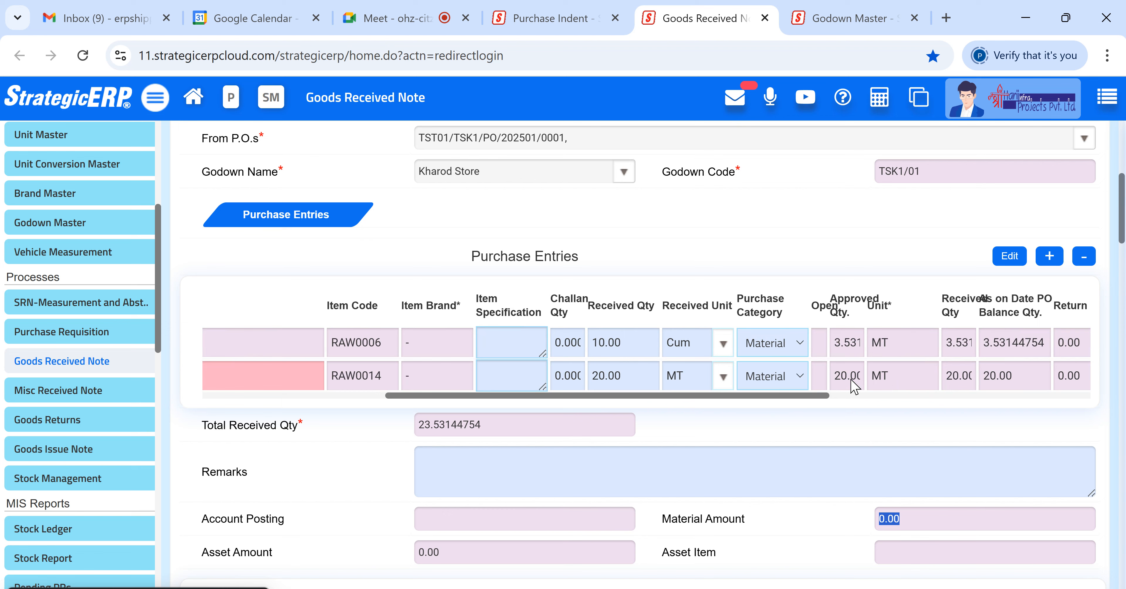
- Enter challan quantities of 10 for 20 MM AGGREGATE and 20 for M SAND
{"action": "left_click", "coordinate": [559, 345]}
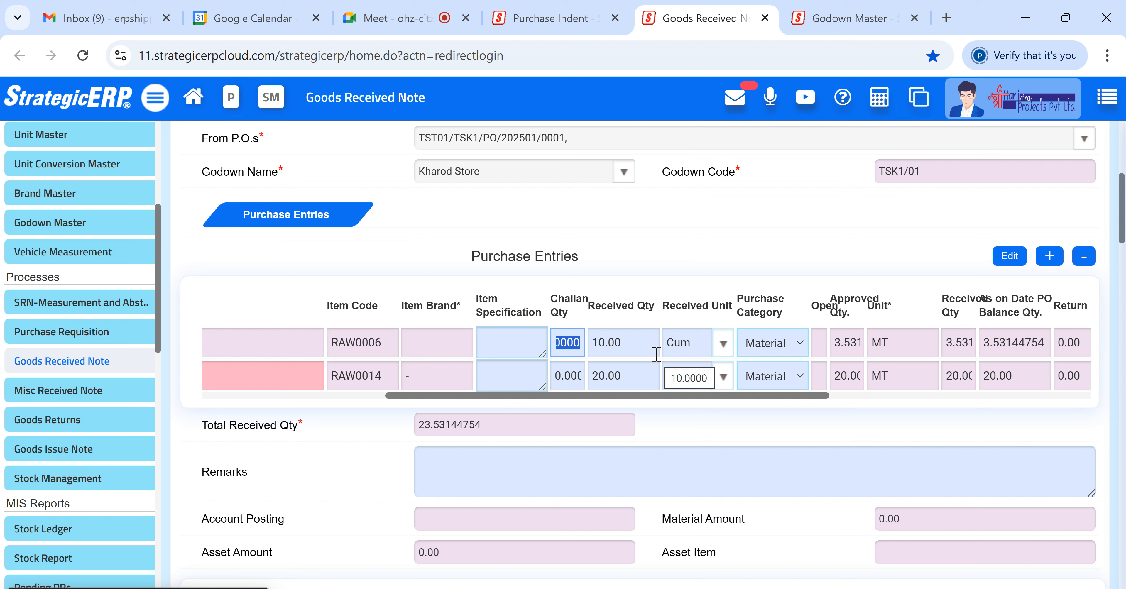
{"action": "type", "text": "10"}
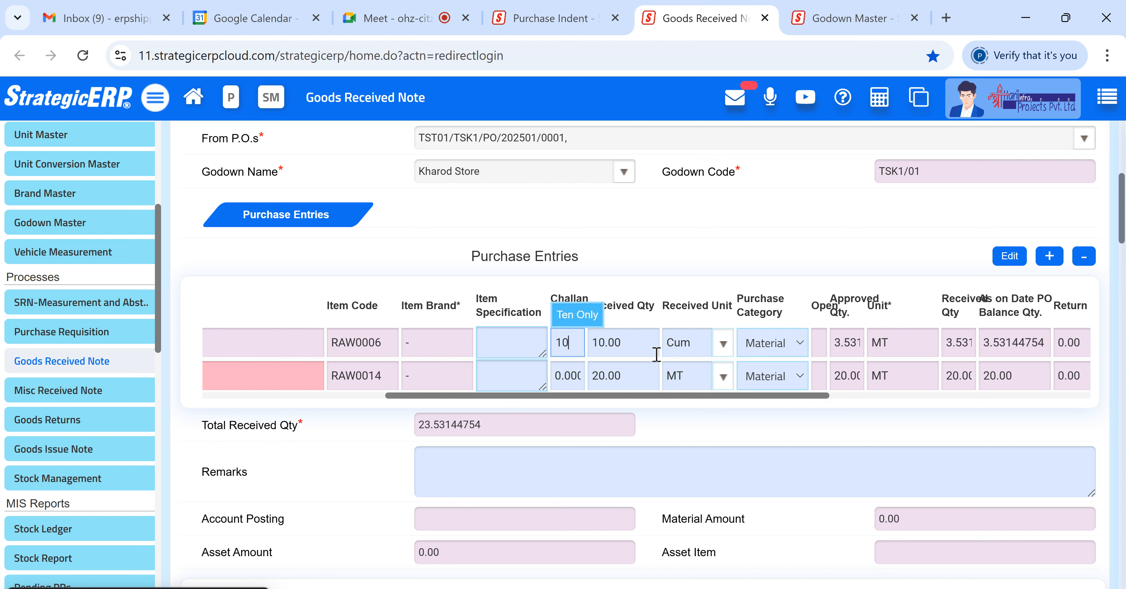
{"action": "left_click", "coordinate": [555, 377]}
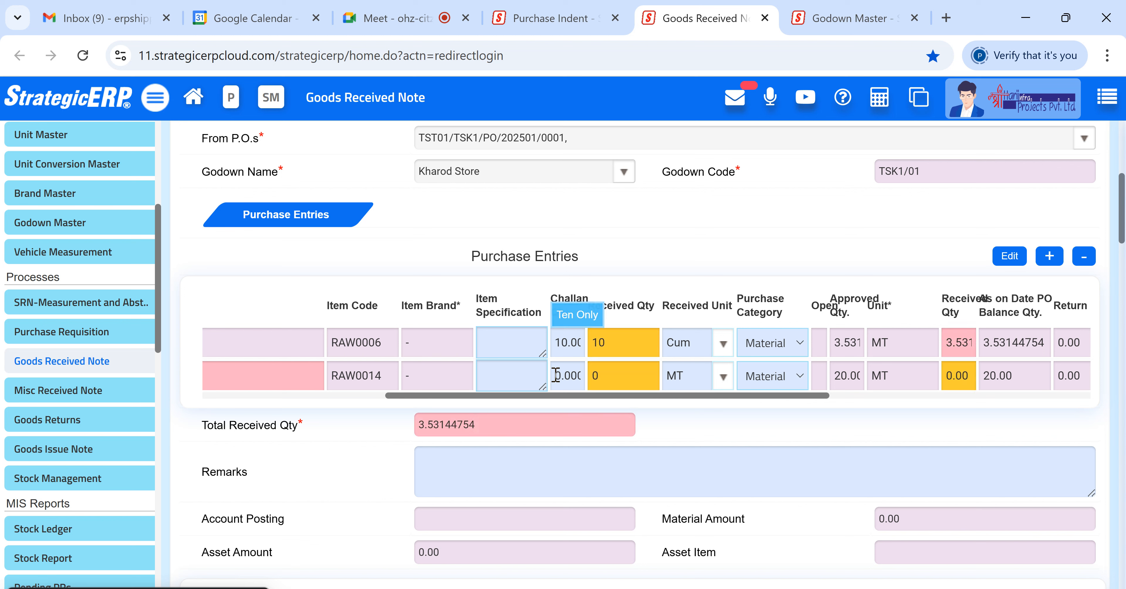
{"action": "double_click", "coordinate": [575, 375]}
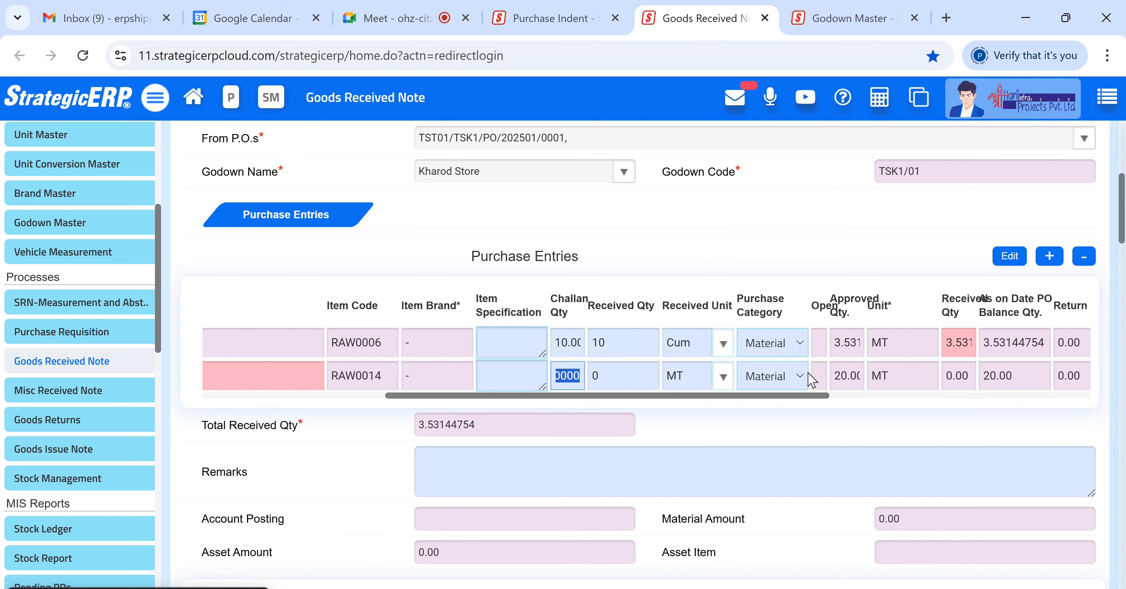
{"action": "type", "text": "20"}
{"action": "left_click", "coordinate": [771, 429]}
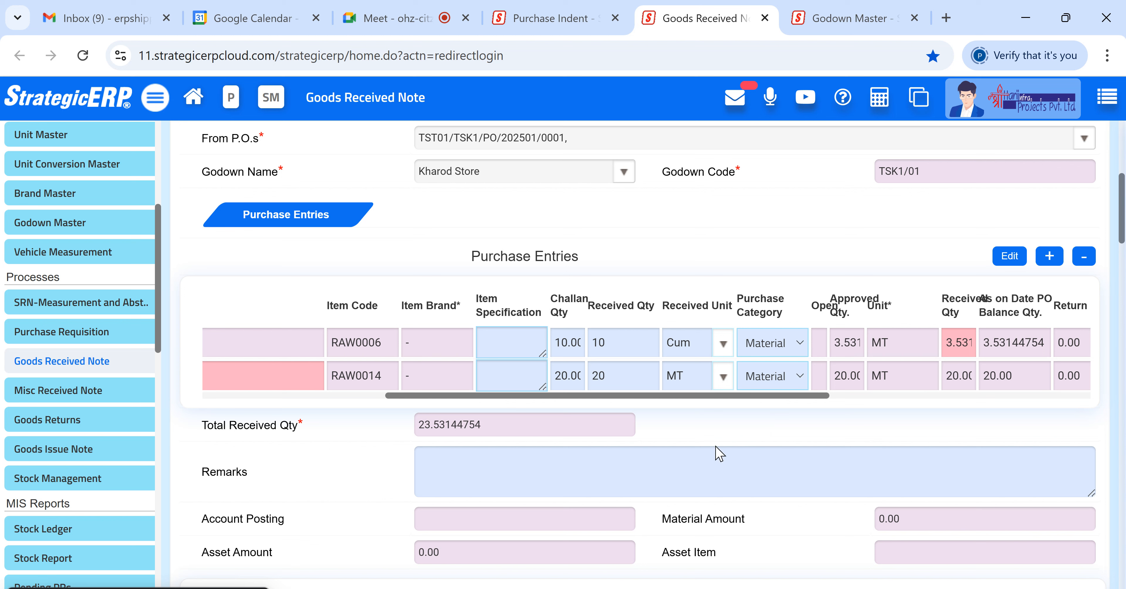
- Change the M SAND received quantity to 18, then set it back to 20
{"action": "left_click_drag", "start_coordinate": [617, 377], "coordinate": [586, 383]}
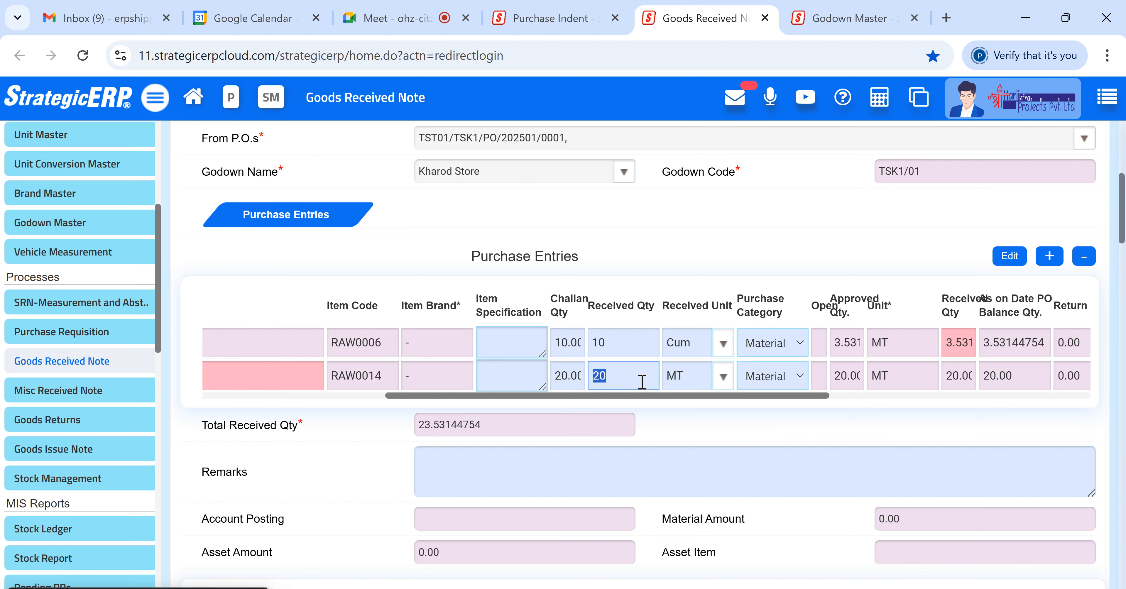
{"action": "type", "text": "18"}
{"action": "left_click", "coordinate": [680, 430]}
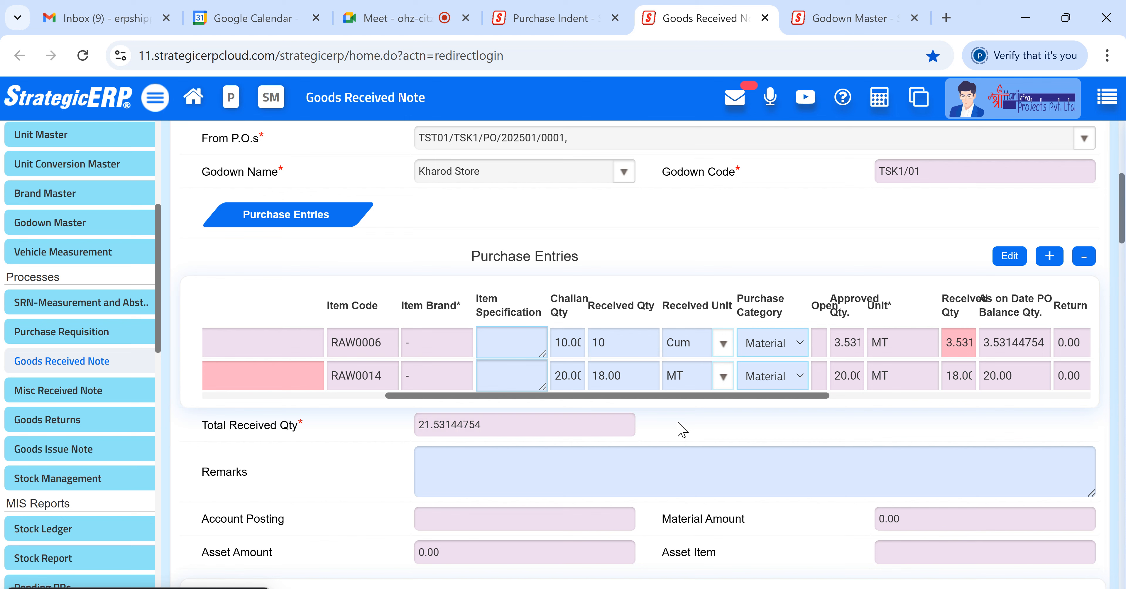
{"action": "left_click_drag", "start_coordinate": [633, 376], "coordinate": [585, 378]}
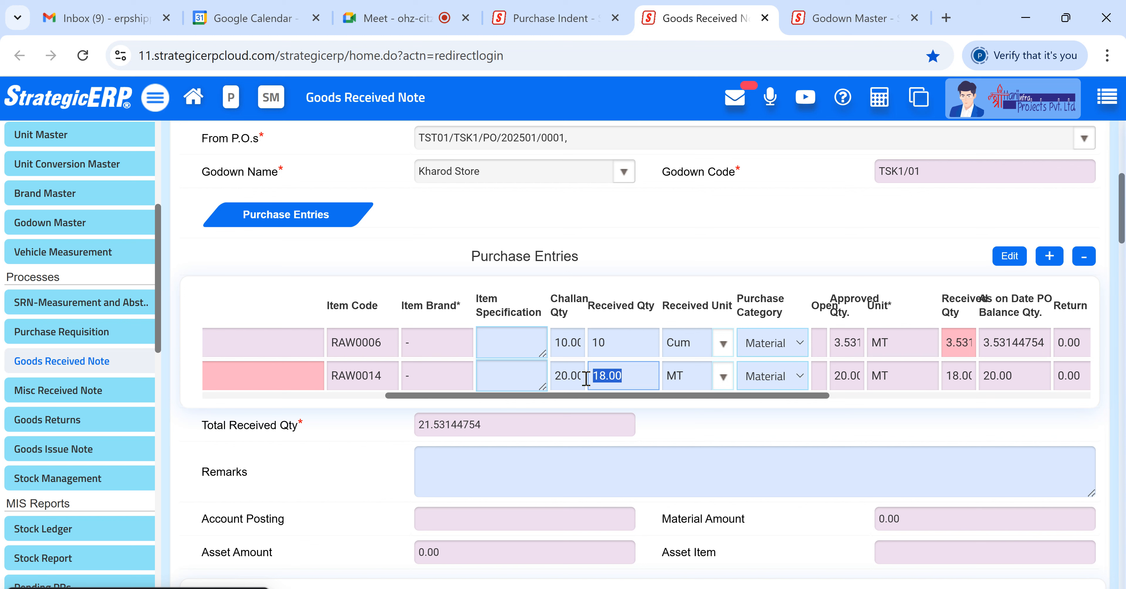
{"action": "type", "text": "20"}
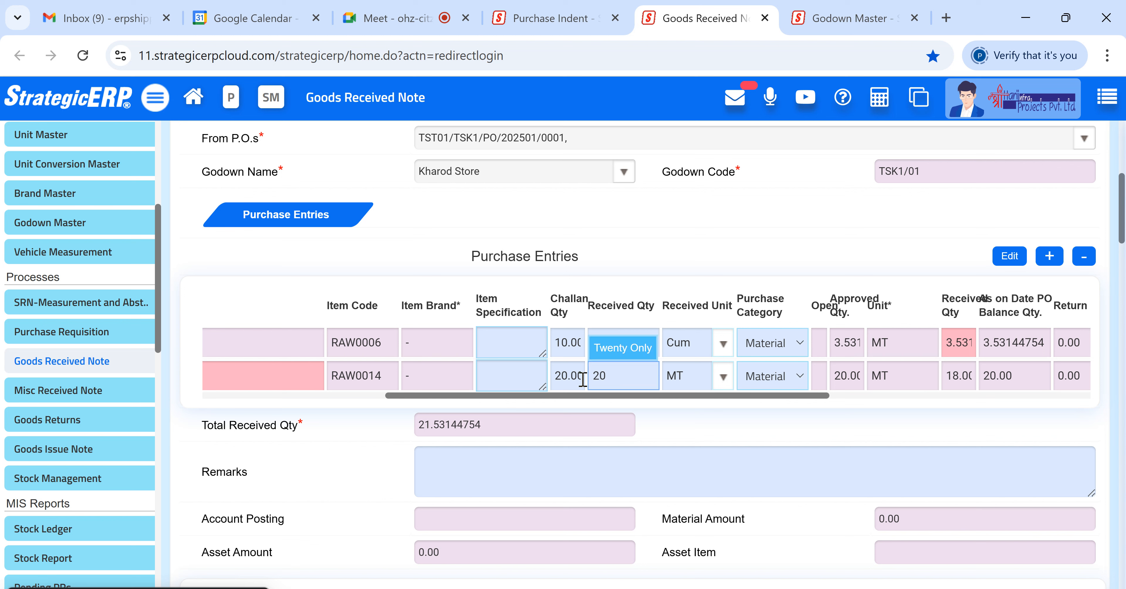
{"action": "left_click", "coordinate": [722, 420]}
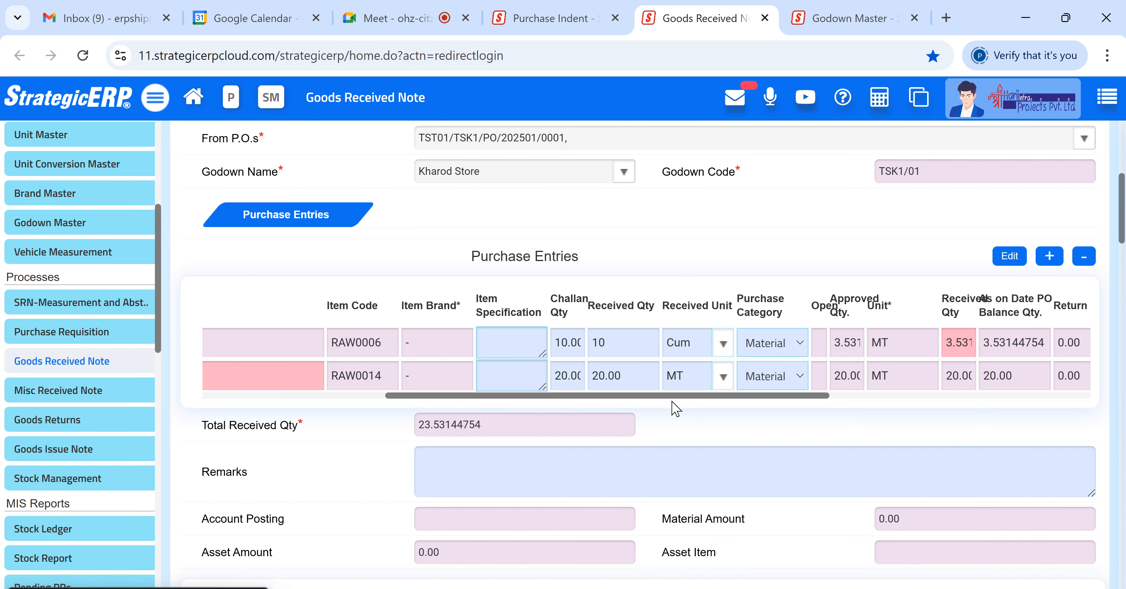
- Switch the 20 MM AGGREGATE received unit to MT
{"action": "scroll", "coordinate": [676, 408], "scroll_direction": "up", "scroll_amount": 5}
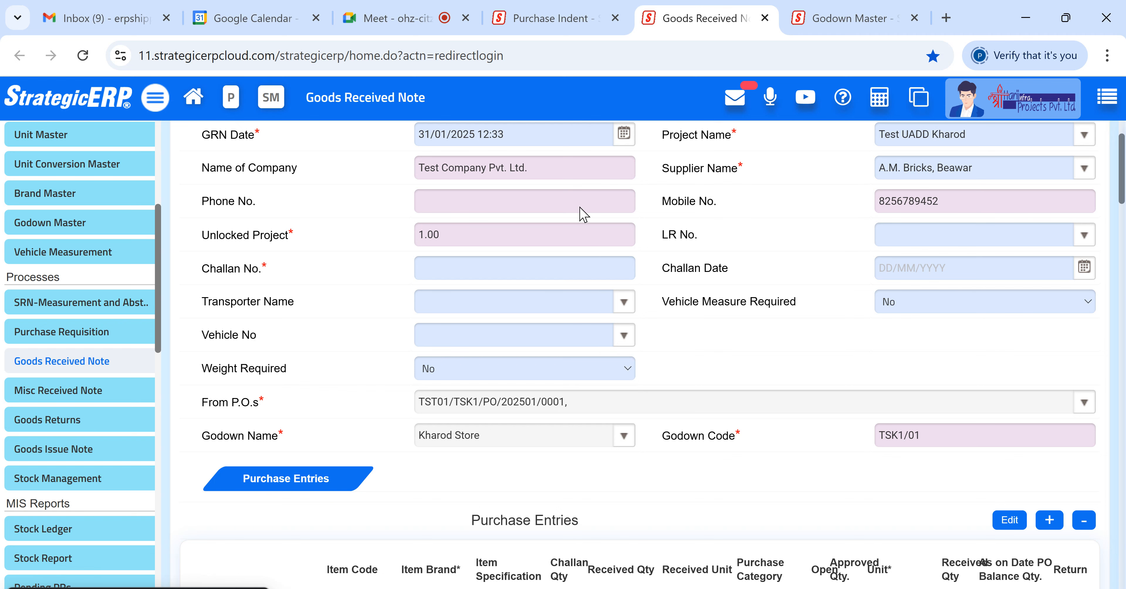
{"action": "scroll", "coordinate": [654, 322], "scroll_direction": "down", "scroll_amount": 2}
{"action": "scroll", "coordinate": [652, 339], "scroll_direction": "down", "scroll_amount": 4}
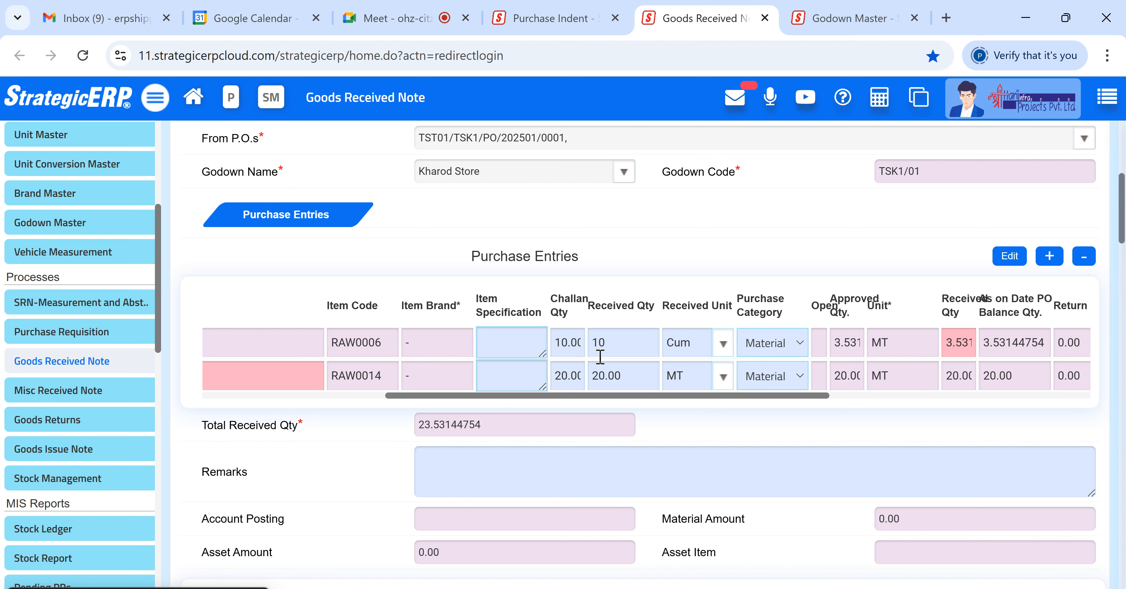
{"action": "left_click", "coordinate": [721, 347]}
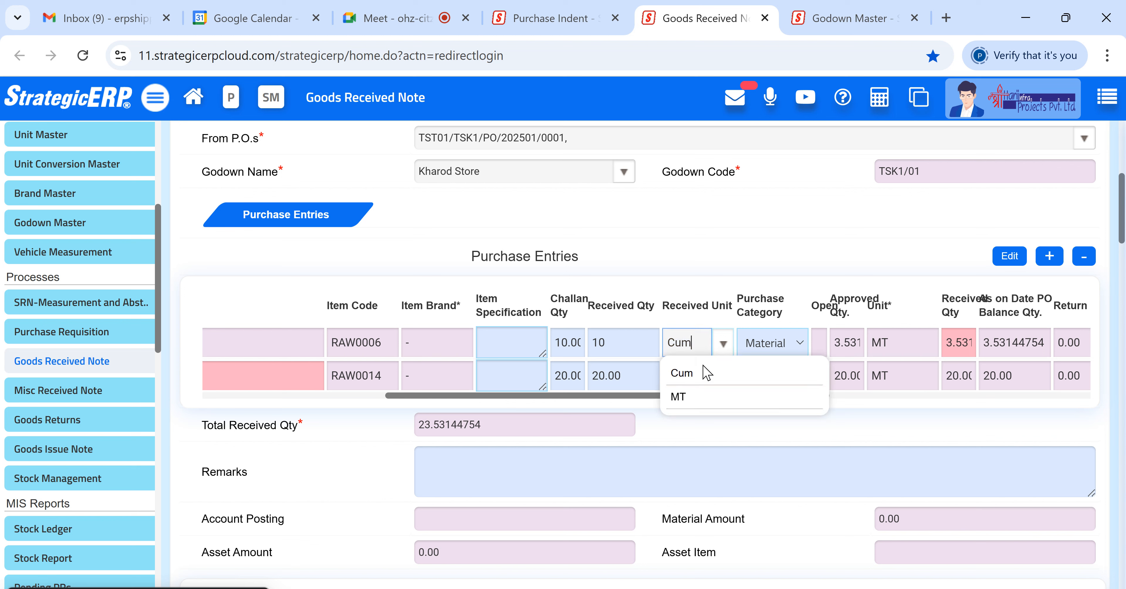
{"action": "left_click", "coordinate": [704, 398]}
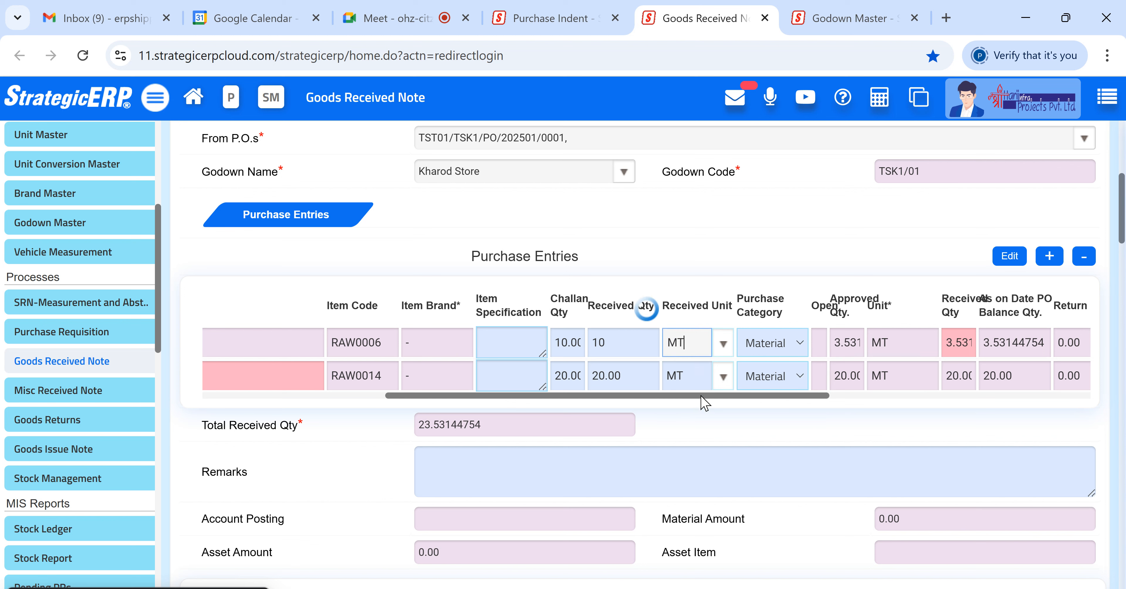
- Set the 20 MM AGGREGATE challan quantity to 4
{"action": "left_click", "coordinate": [555, 343]}
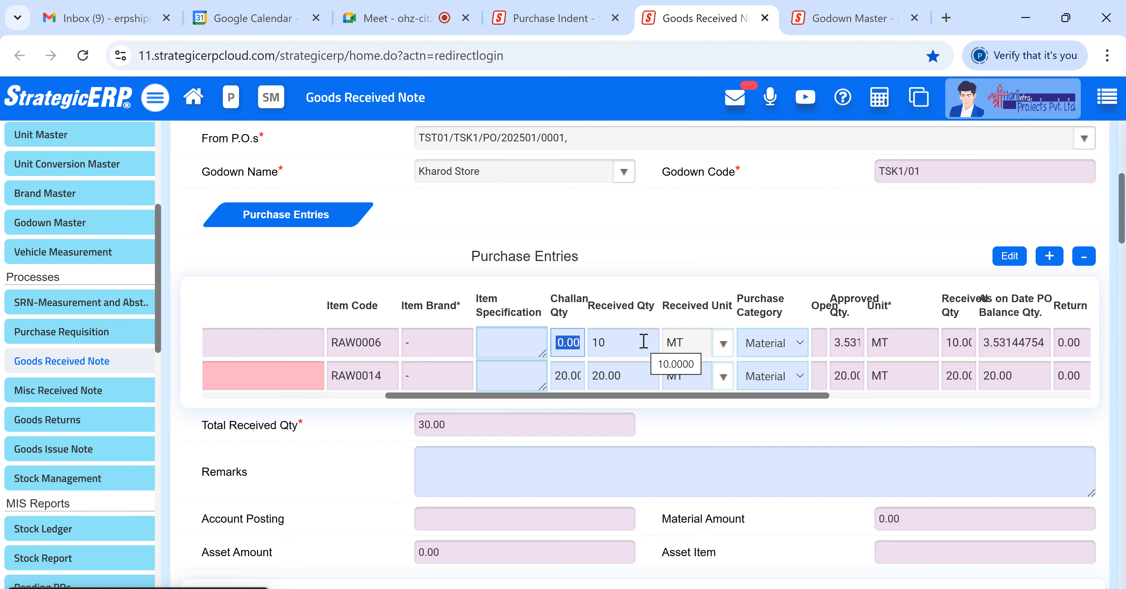
{"action": "type", "text": "4"}
{"action": "left_click", "coordinate": [628, 263]}
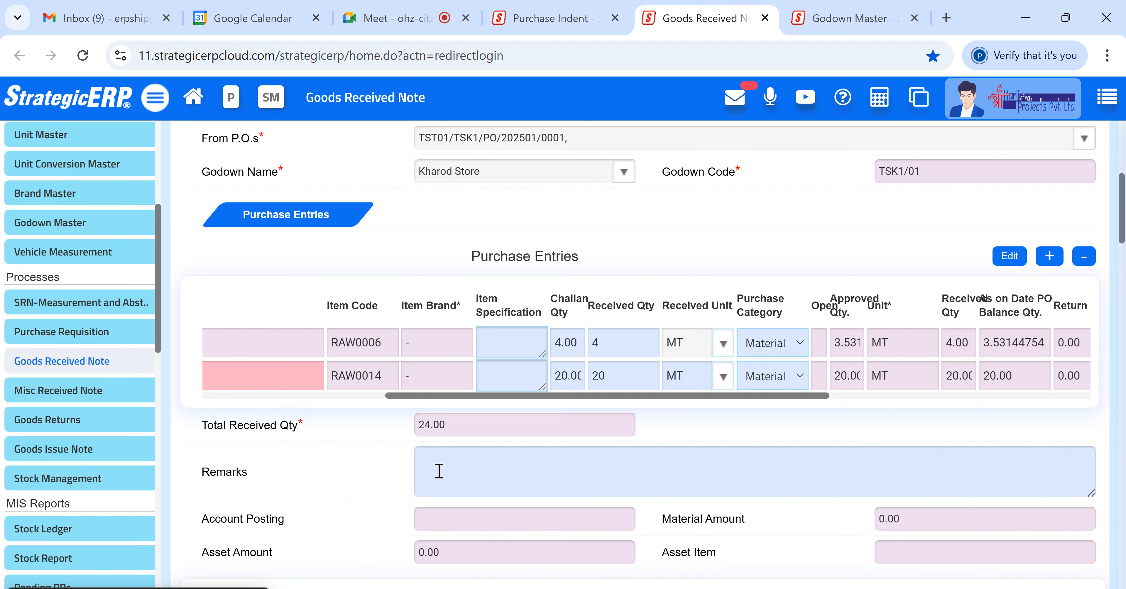
- Switch the 20 MM AGGREGATE received unit back to Cum
{"action": "scroll", "coordinate": [439, 471], "scroll_direction": "down", "scroll_amount": 4}
{"action": "scroll", "coordinate": [440, 472], "scroll_direction": "up", "scroll_amount": 2}
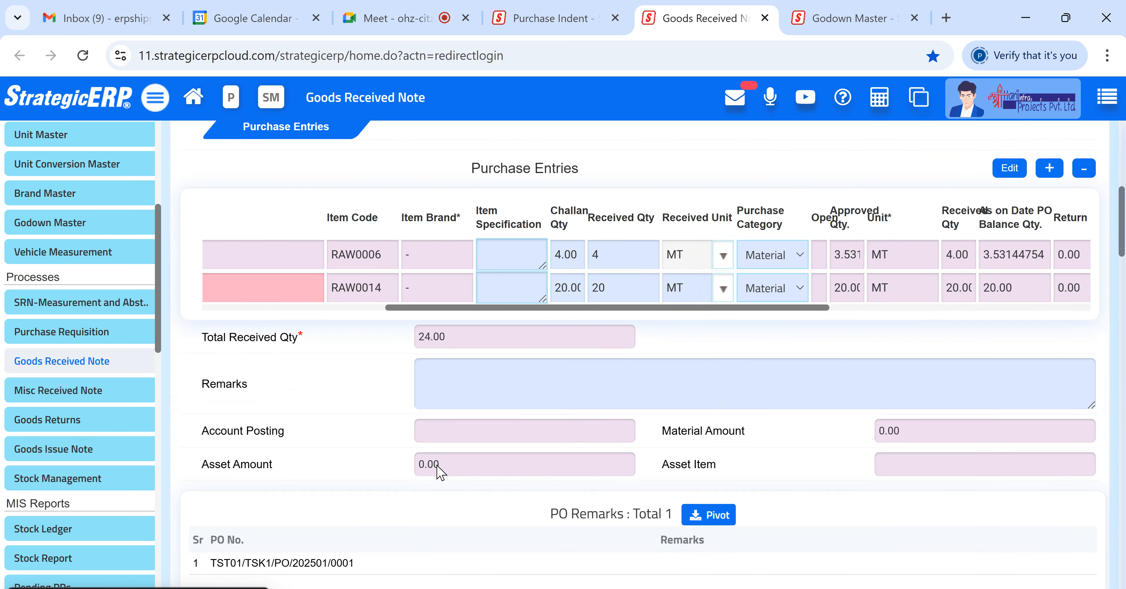
{"action": "left_click", "coordinate": [719, 260]}
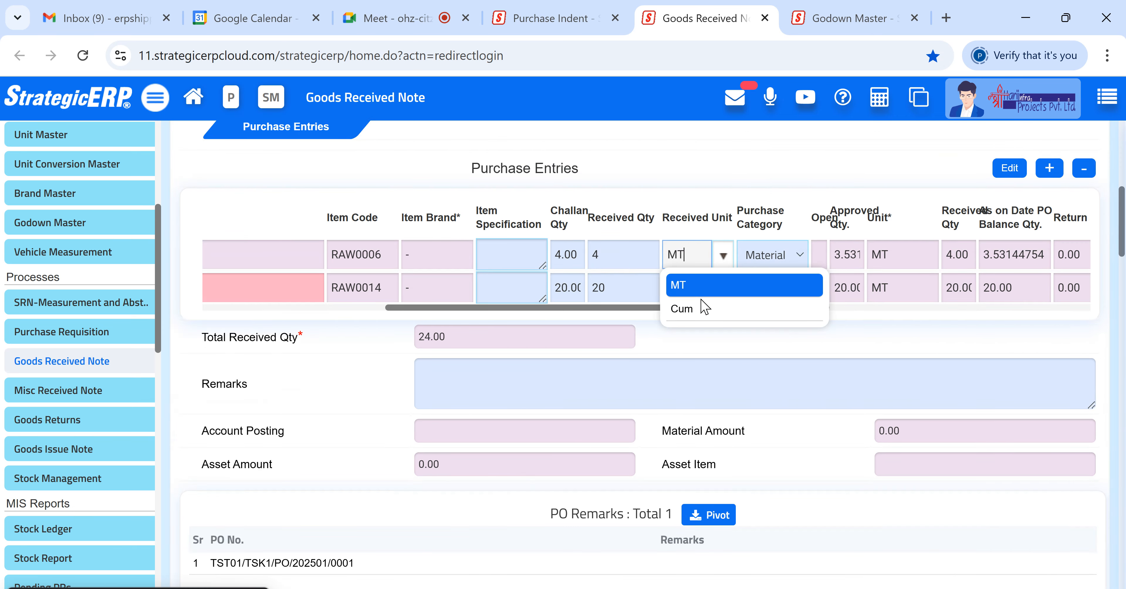
{"action": "left_click", "coordinate": [694, 313]}
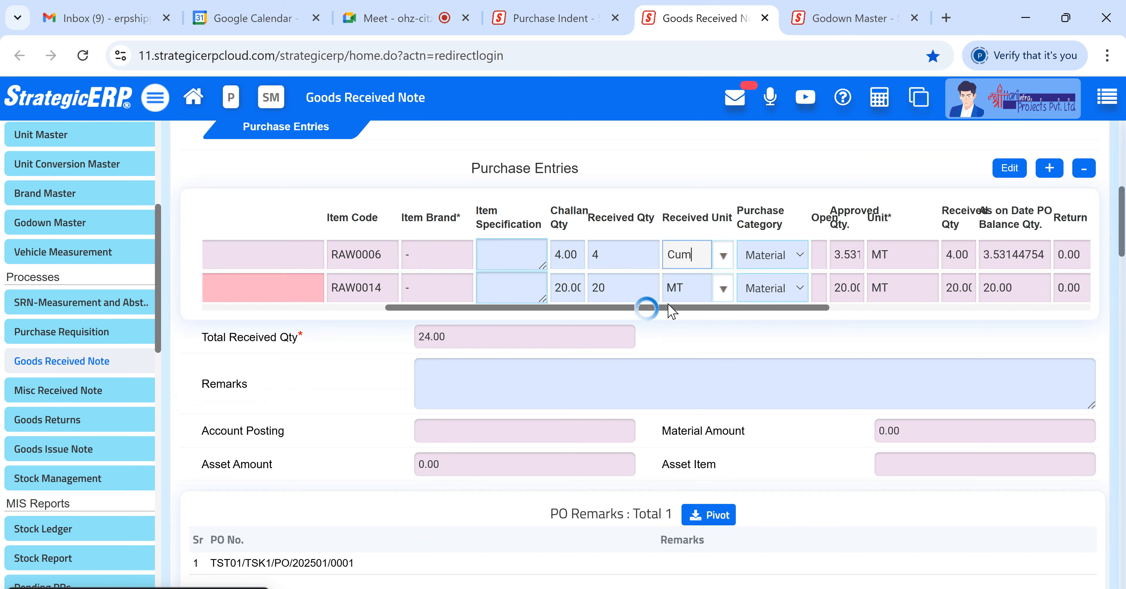
- Set the 20 MM AGGREGATE challan quantity back to 10
{"action": "left_click", "coordinate": [560, 265]}
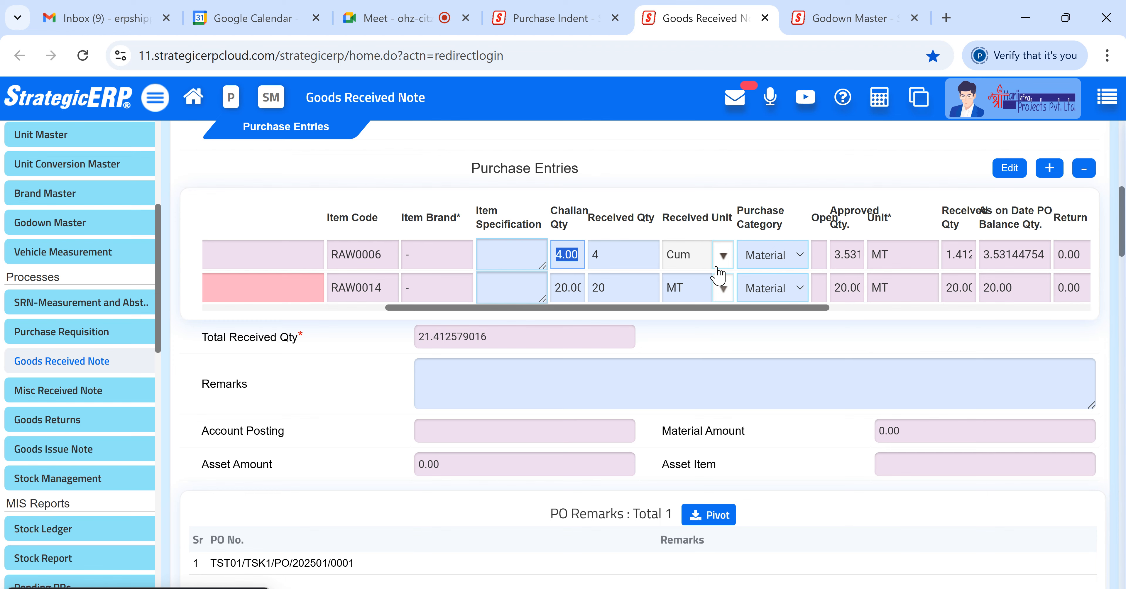
{"action": "type", "text": "10"}
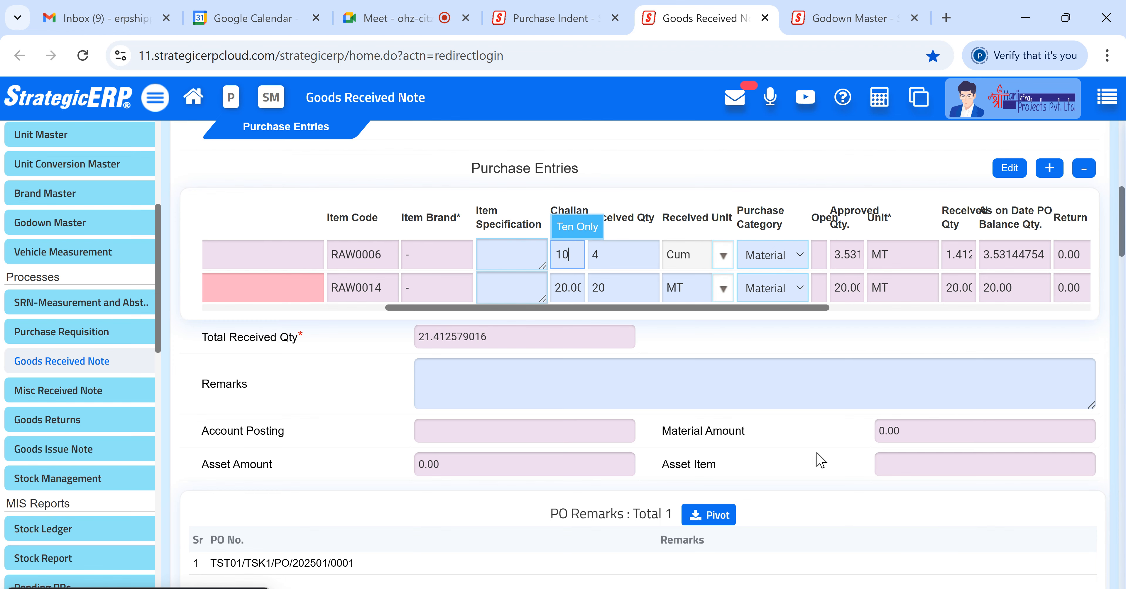
{"action": "left_click", "coordinate": [525, 257]}
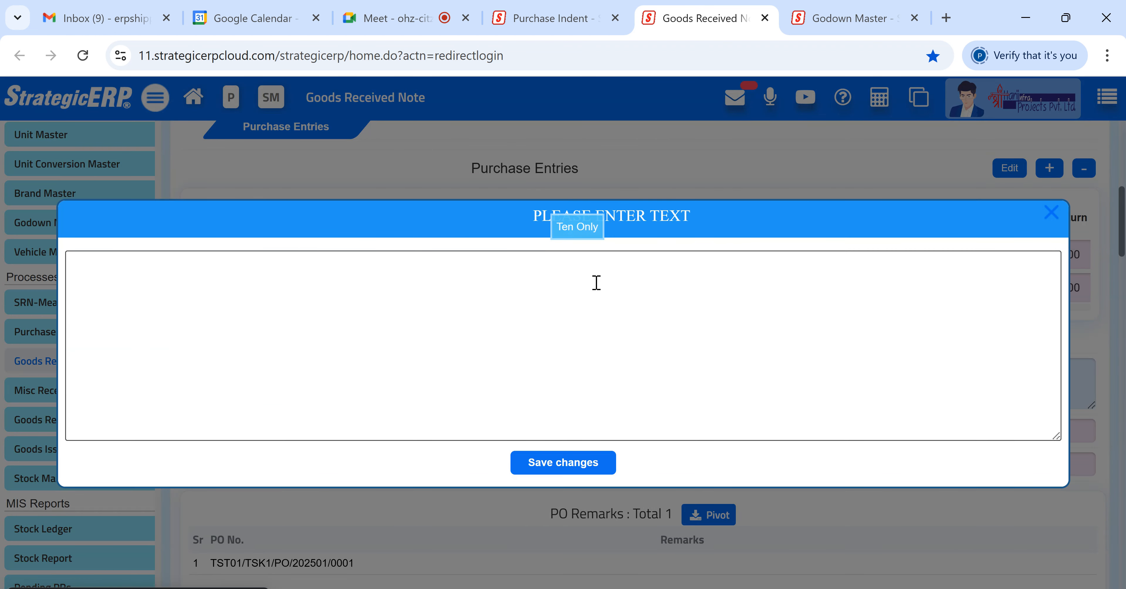
{"action": "left_click", "coordinate": [1047, 214]}
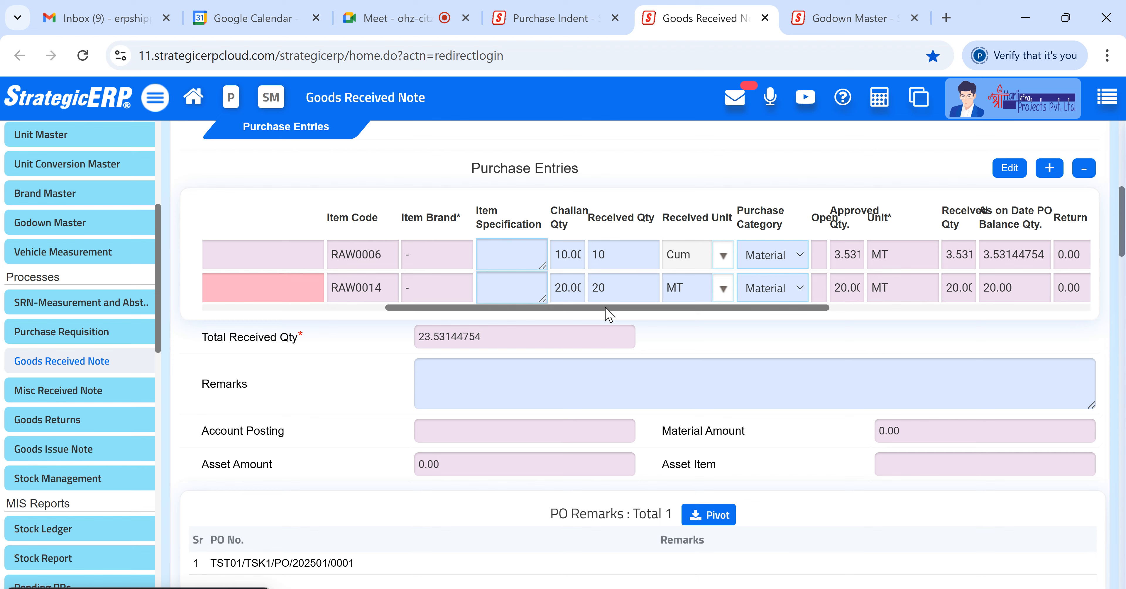
- Scroll across the purchase entries grid to review both item rows
{"action": "scroll", "coordinate": [542, 309], "scroll_direction": "left", "scroll_amount": 3}
{"action": "left_click_drag", "start_coordinate": [542, 309], "coordinate": [326, 308]}
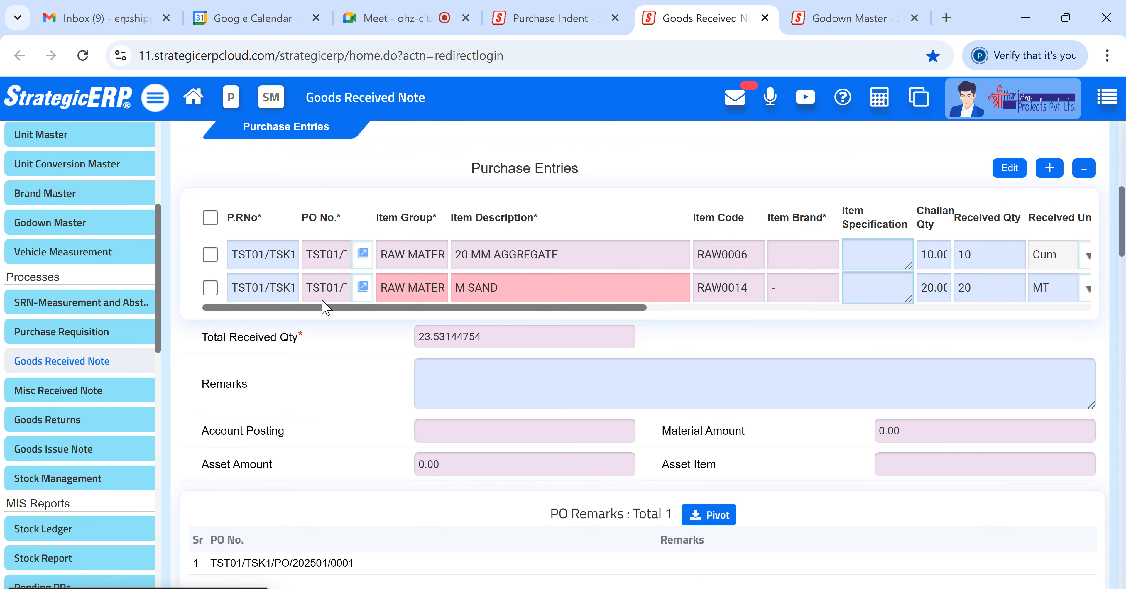
{"action": "scroll", "coordinate": [440, 309], "scroll_direction": "right", "scroll_amount": 3}
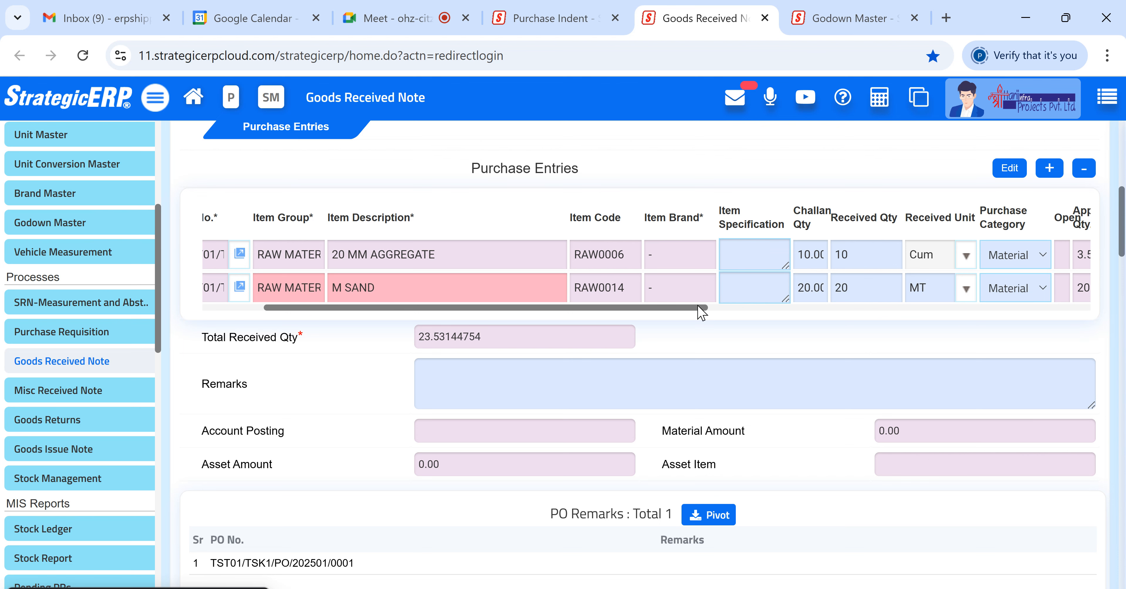
{"action": "scroll", "coordinate": [701, 312], "scroll_direction": "right", "scroll_amount": 2}
{"action": "scroll", "coordinate": [755, 322], "scroll_direction": "right", "scroll_amount": 2}
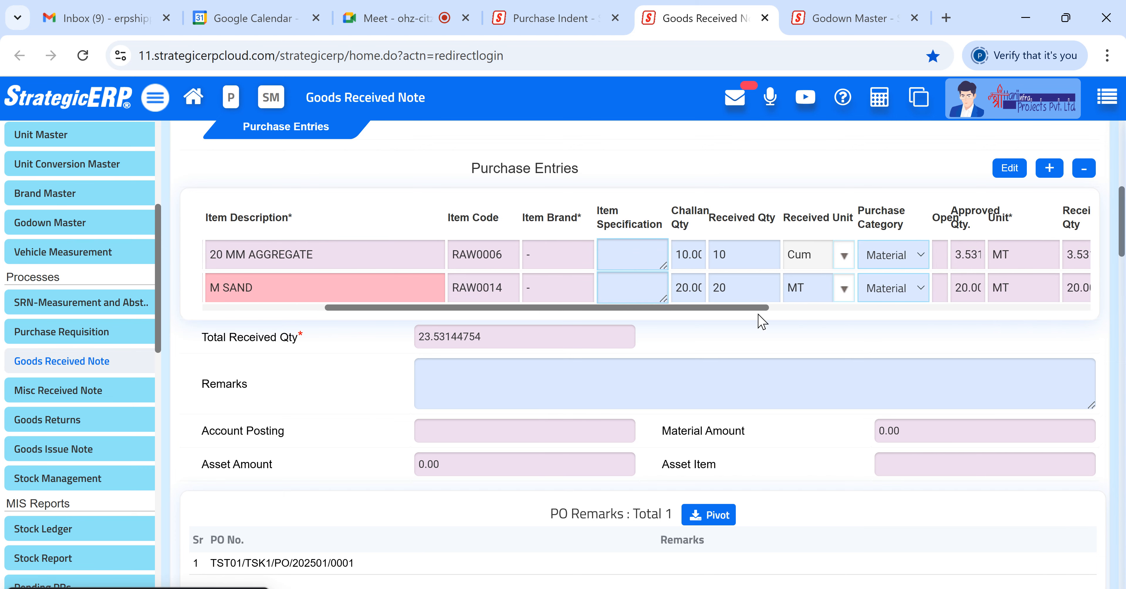
{"action": "scroll", "coordinate": [742, 317], "scroll_direction": "left", "scroll_amount": 2}
{"action": "scroll", "coordinate": [726, 314], "scroll_direction": "left", "scroll_amount": 4}
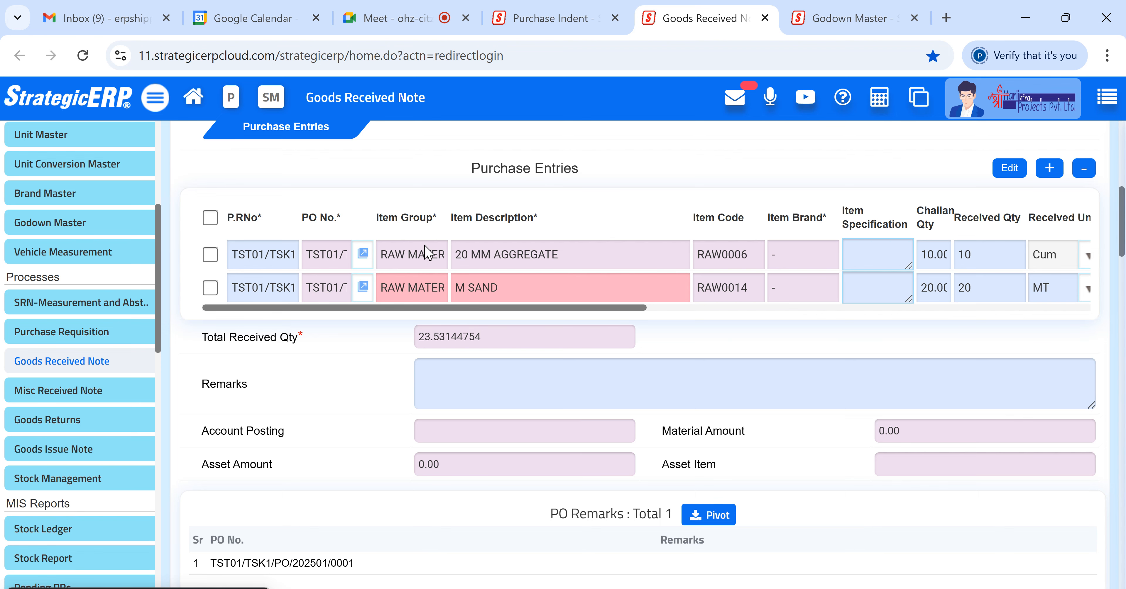
- Open the purchase order linked to the 20 MM AGGREGATE row and review its order entries
{"action": "scroll", "coordinate": [417, 266], "scroll_direction": "up", "scroll_amount": 2}
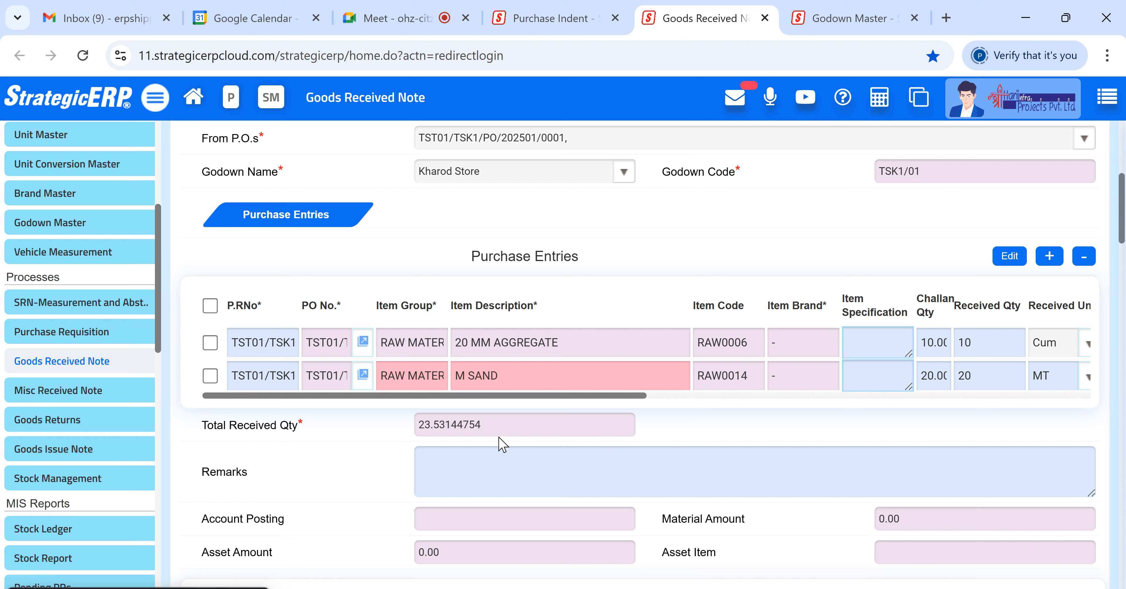
{"action": "left_click", "coordinate": [363, 341]}
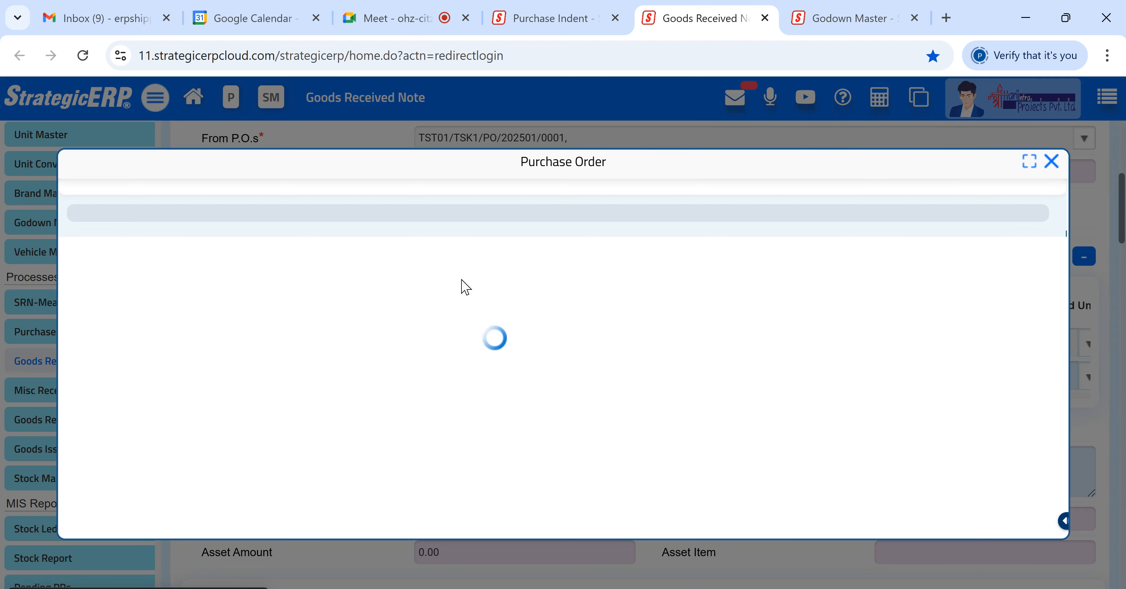
{"action": "scroll", "coordinate": [488, 332], "scroll_direction": "down", "scroll_amount": 5}
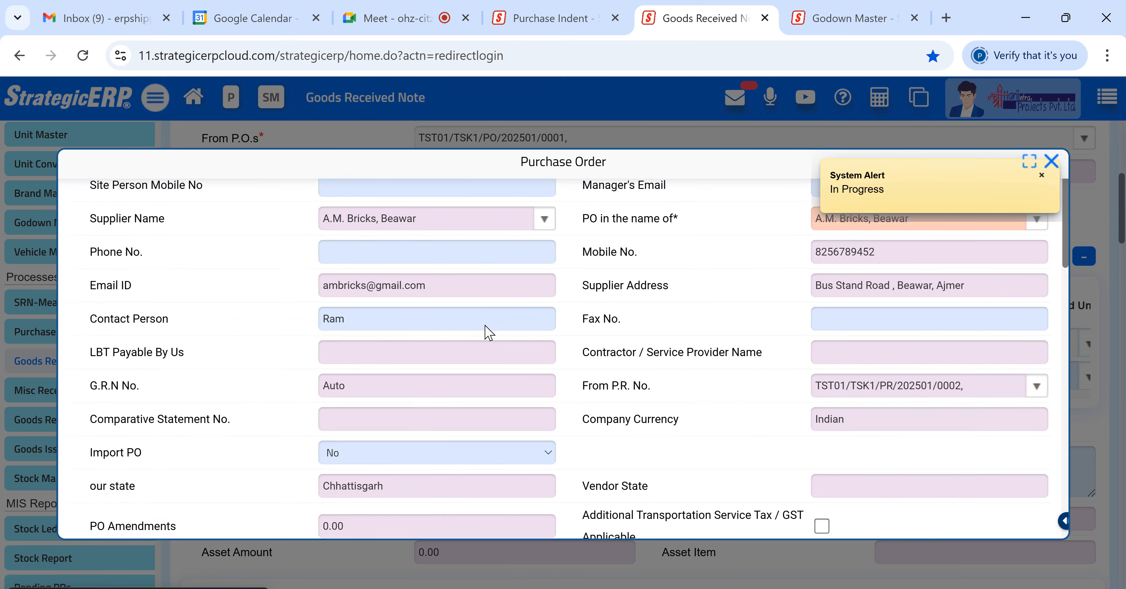
{"action": "scroll", "coordinate": [489, 332], "scroll_direction": "down", "scroll_amount": 10}
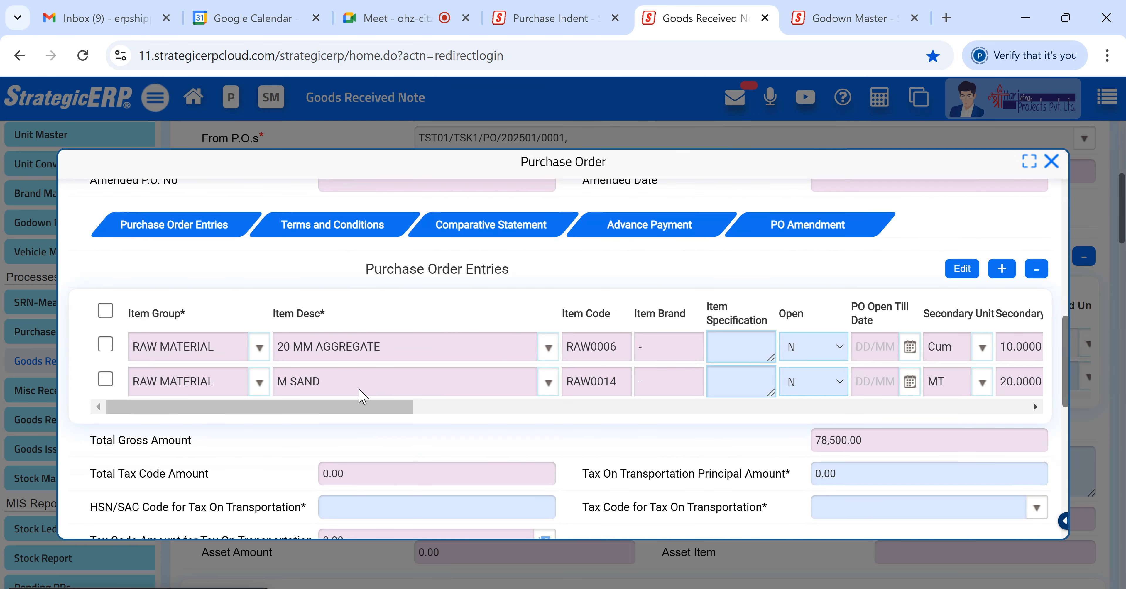
{"action": "left_click_drag", "start_coordinate": [361, 406], "coordinate": [591, 409]}
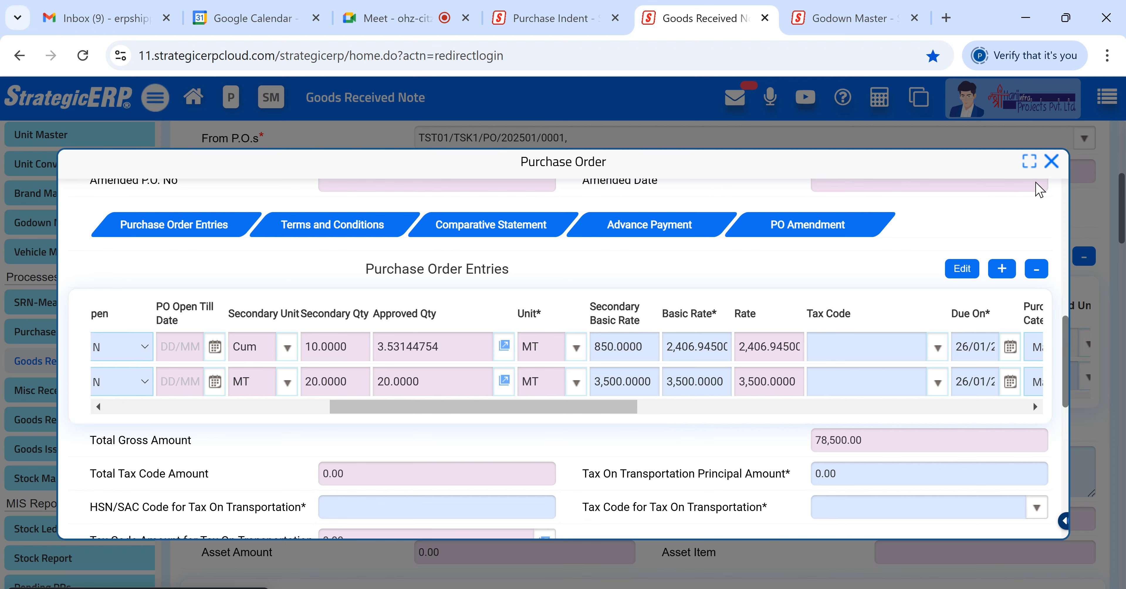
{"action": "left_click", "coordinate": [1051, 161]}
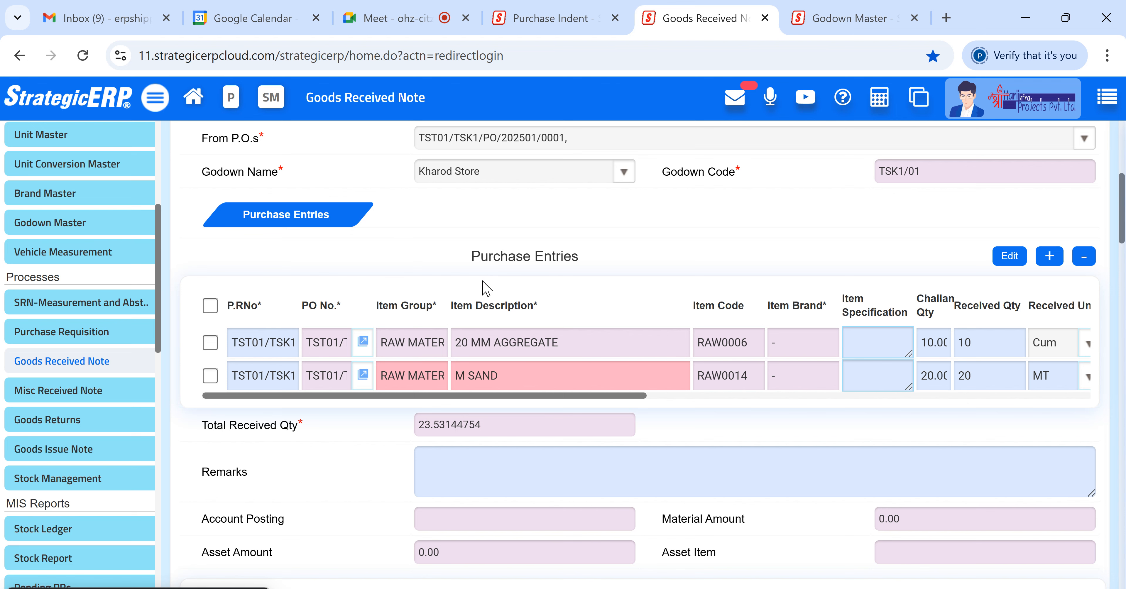
- Scroll the purchase entries grid across to the Purchase Category column
{"action": "left_click_drag", "start_coordinate": [546, 396], "coordinate": [602, 401]}
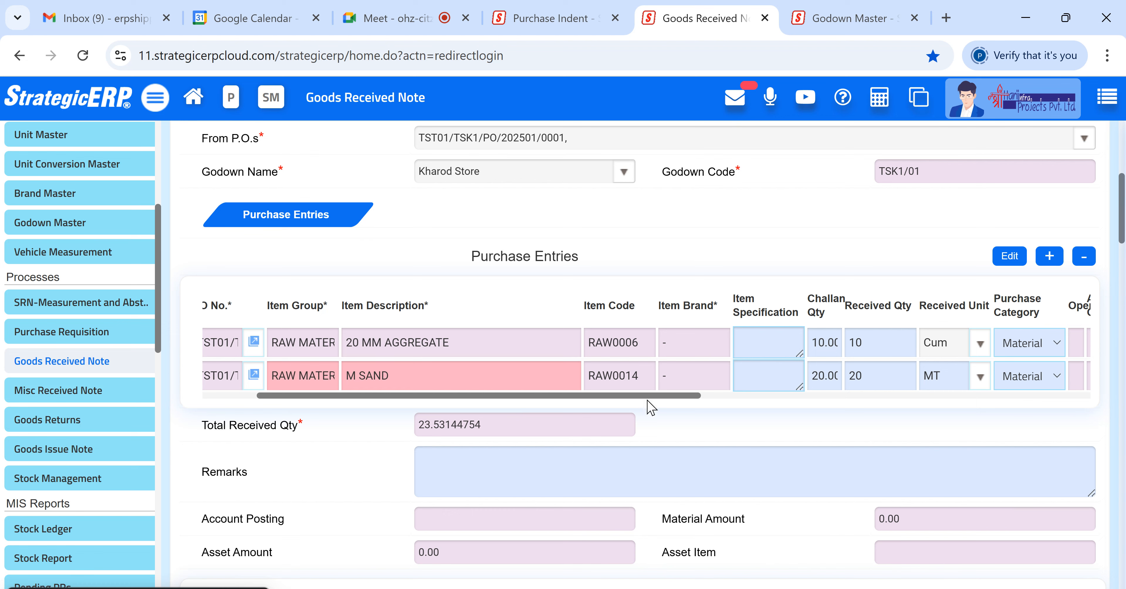
{"action": "scroll", "coordinate": [660, 396], "scroll_direction": "right", "scroll_amount": 2}
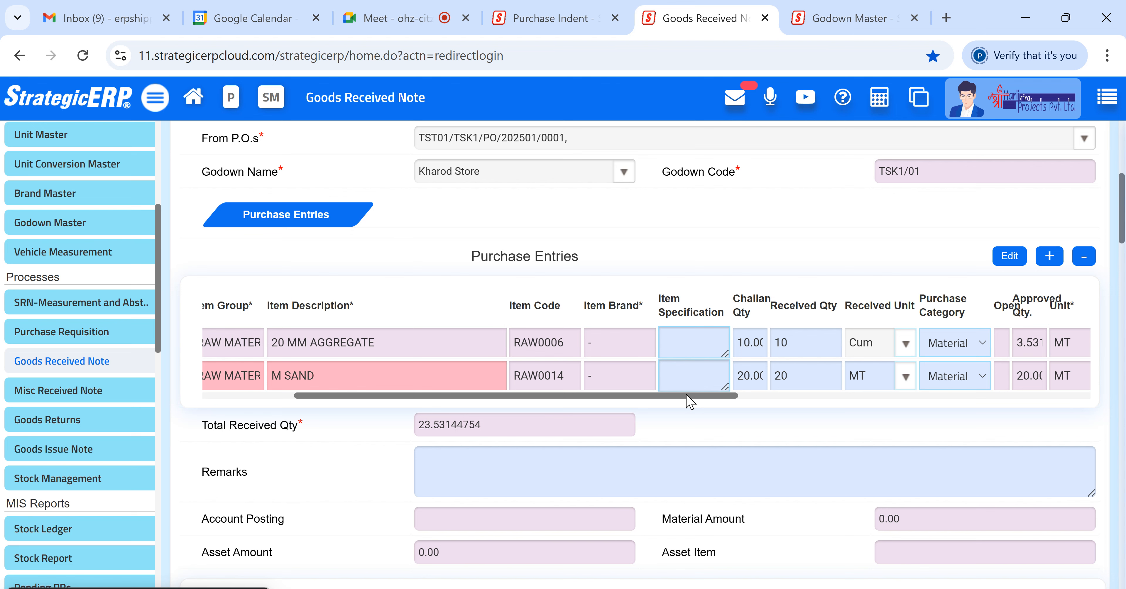
{"action": "scroll", "coordinate": [700, 395], "scroll_direction": "right", "scroll_amount": 2}
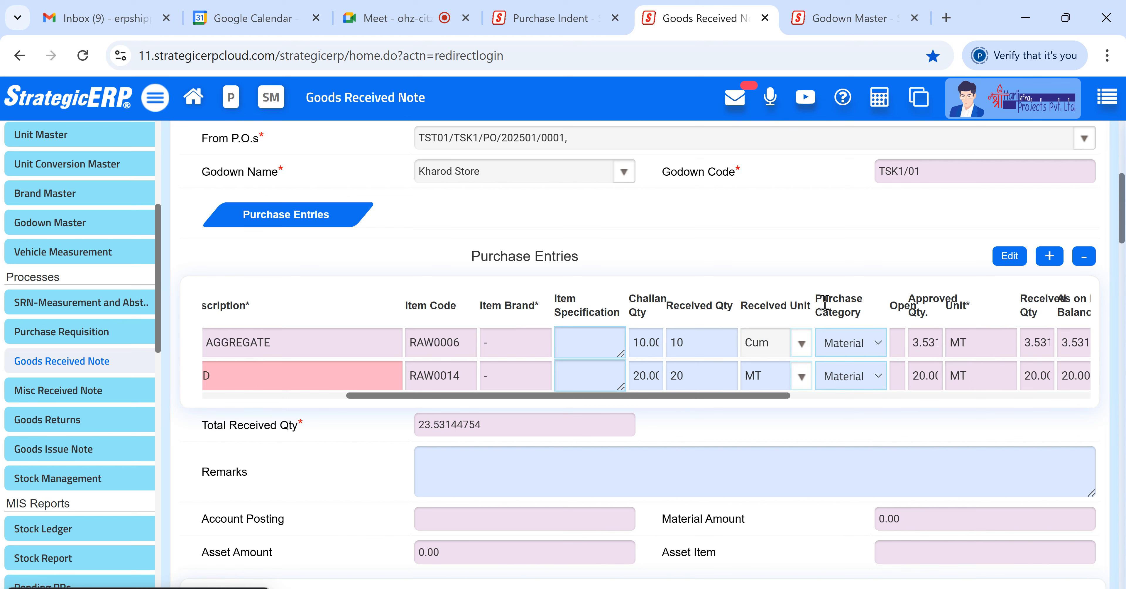
{"action": "left_click_drag", "start_coordinate": [811, 298], "coordinate": [870, 320]}
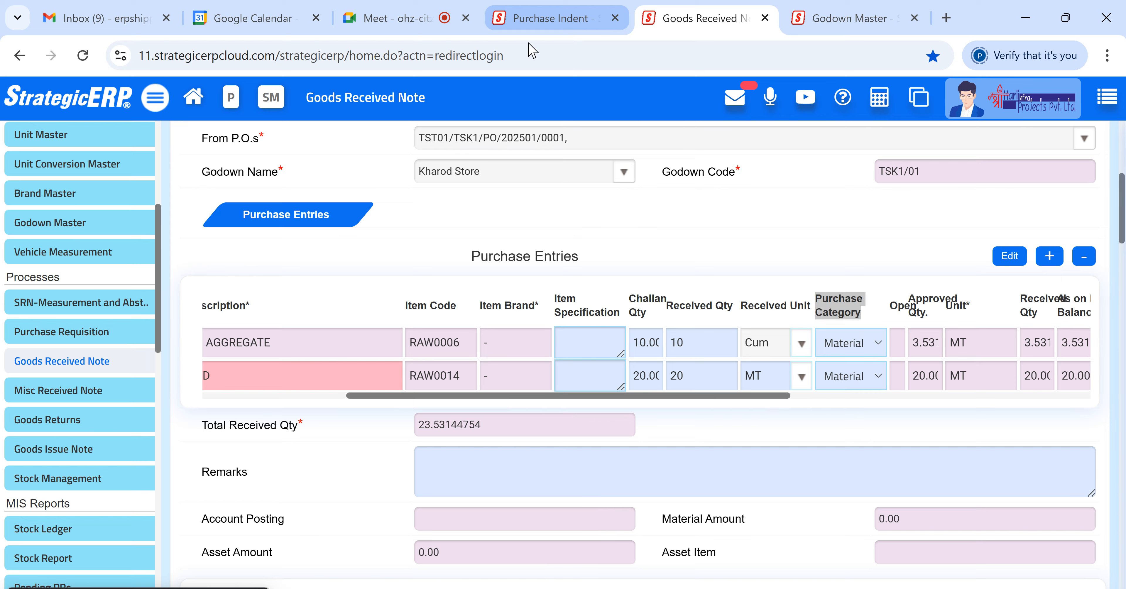
- Open a new Purchase Order form in Purchase Management and inspect its Purchase Category options
{"action": "left_click", "coordinate": [577, 21]}
{"action": "left_click", "coordinate": [63, 253]}
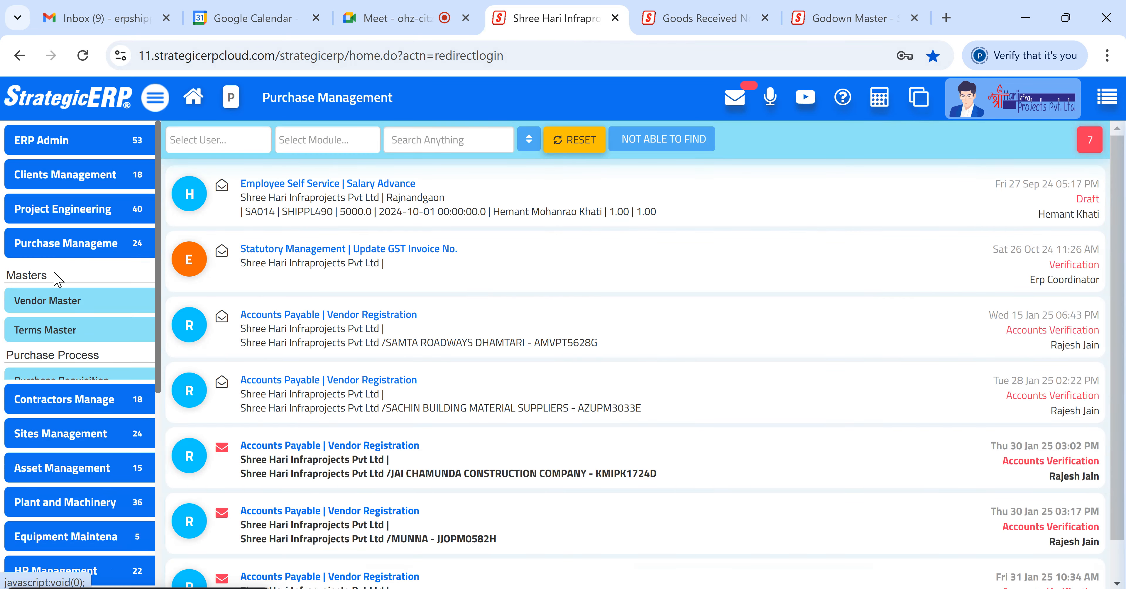
{"action": "scroll", "coordinate": [68, 509], "scroll_direction": "down", "scroll_amount": 2}
{"action": "left_click", "coordinate": [33, 439]}
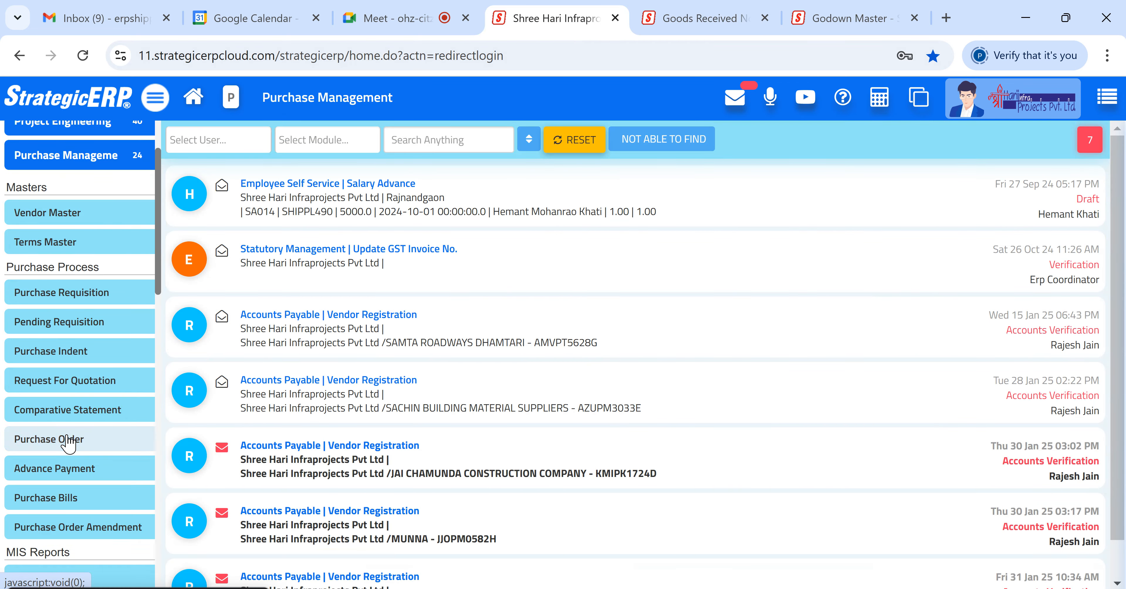
{"action": "scroll", "coordinate": [342, 421], "scroll_direction": "down", "scroll_amount": 12}
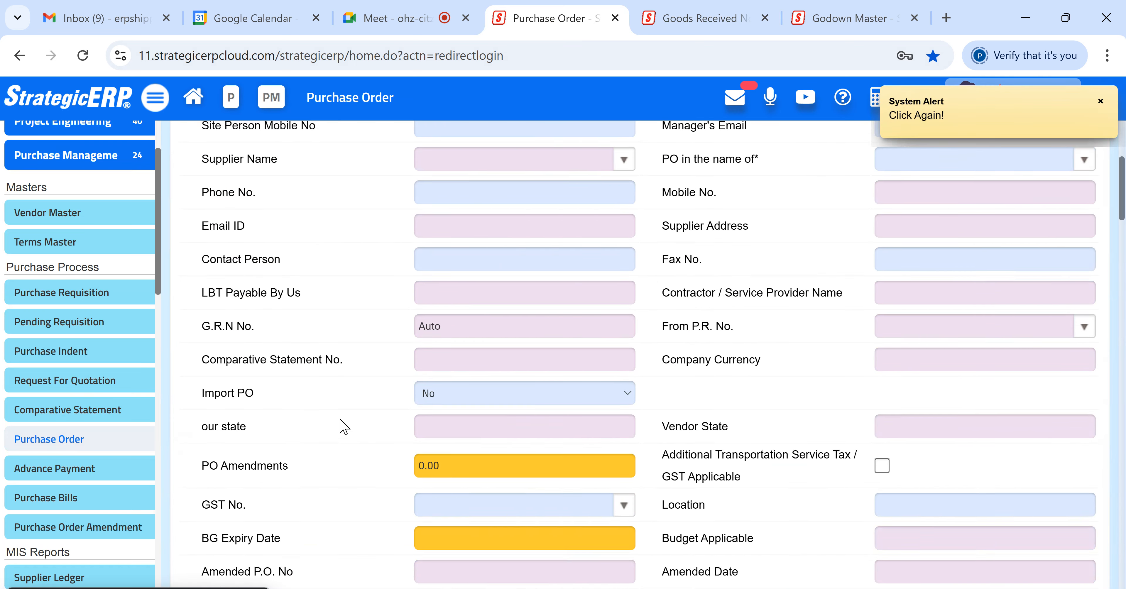
{"action": "left_click_drag", "start_coordinate": [393, 403], "coordinate": [741, 402]}
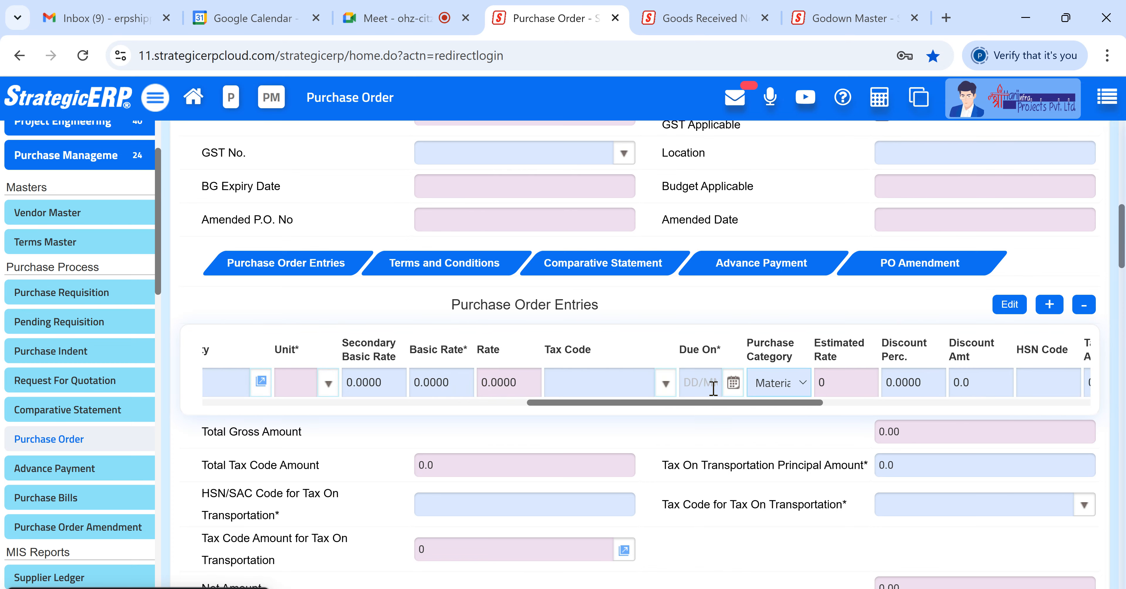
{"action": "left_click", "coordinate": [780, 383]}
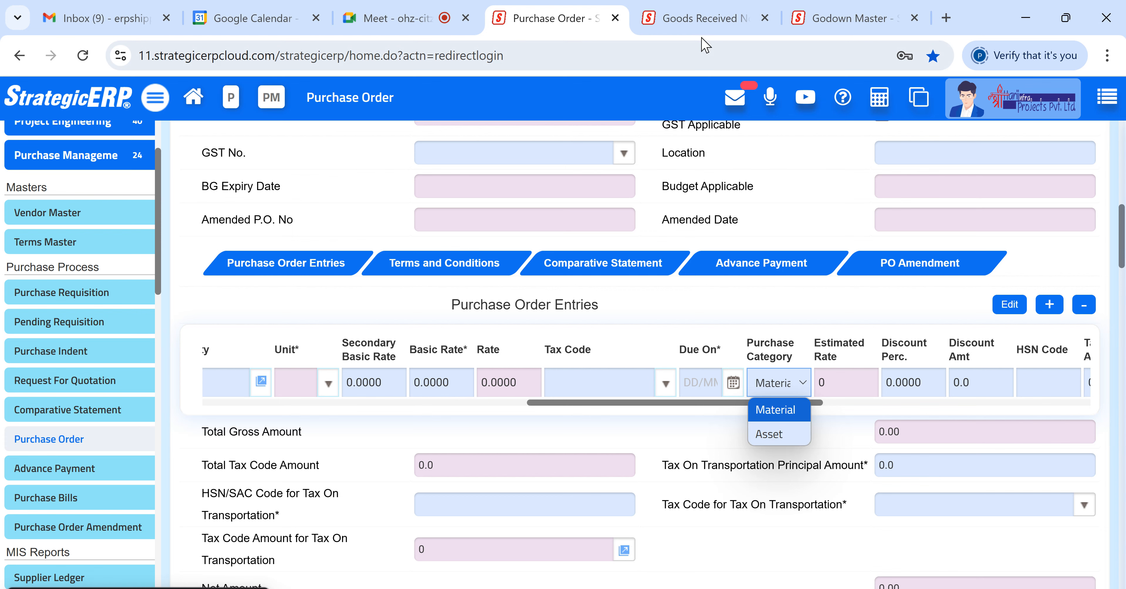
{"action": "left_click", "coordinate": [699, 19]}
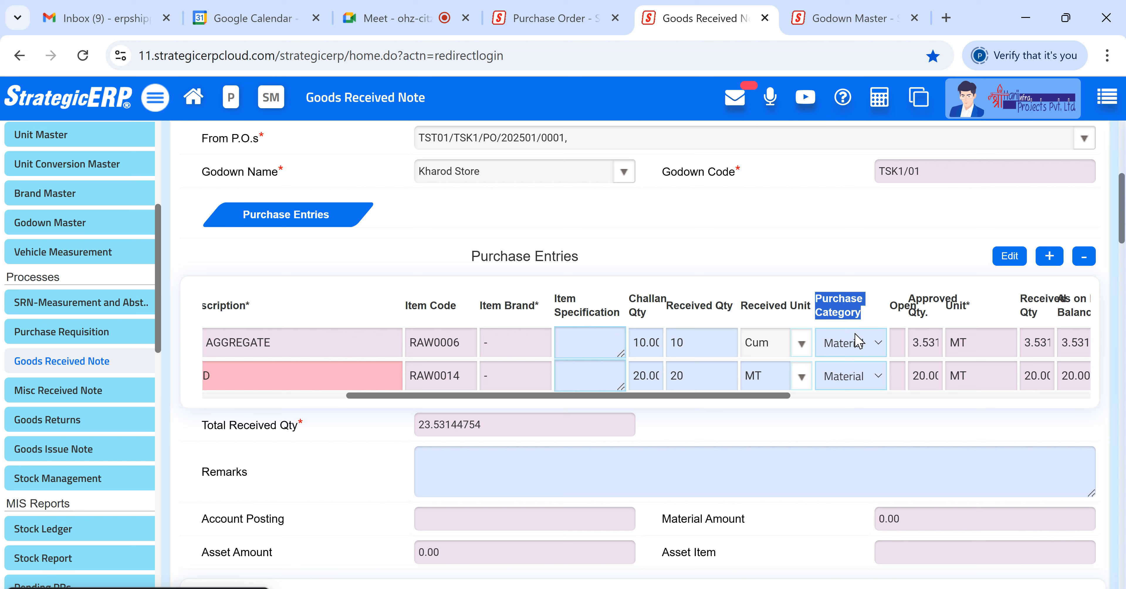
- Set the 20 MM AGGREGATE purchase category to Asset
{"action": "left_click", "coordinate": [845, 306]}
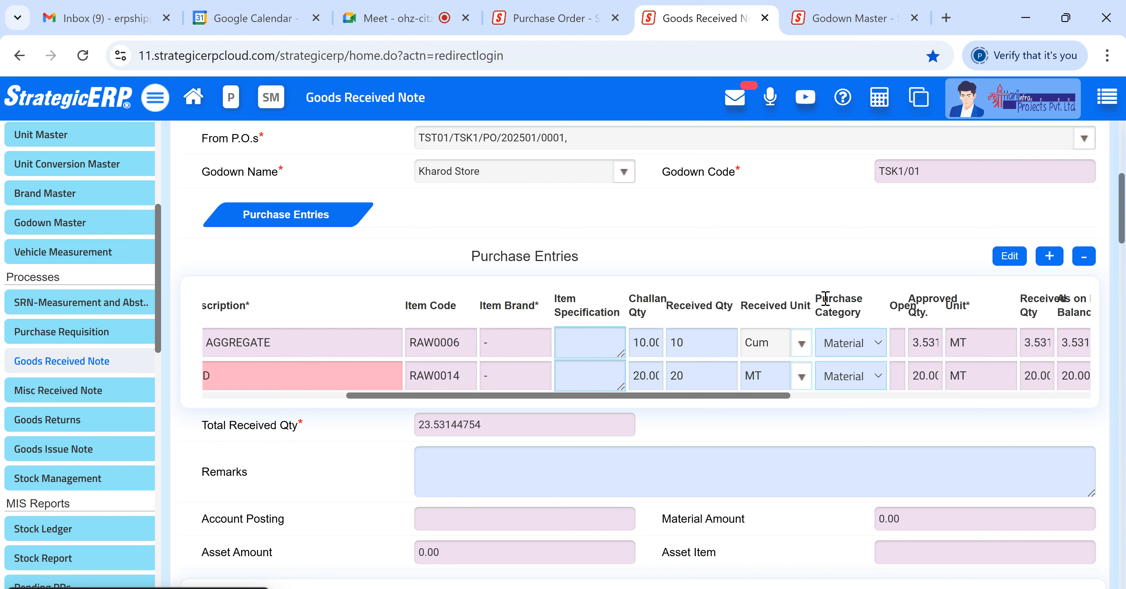
{"action": "left_click_drag", "start_coordinate": [816, 300], "coordinate": [868, 311]}
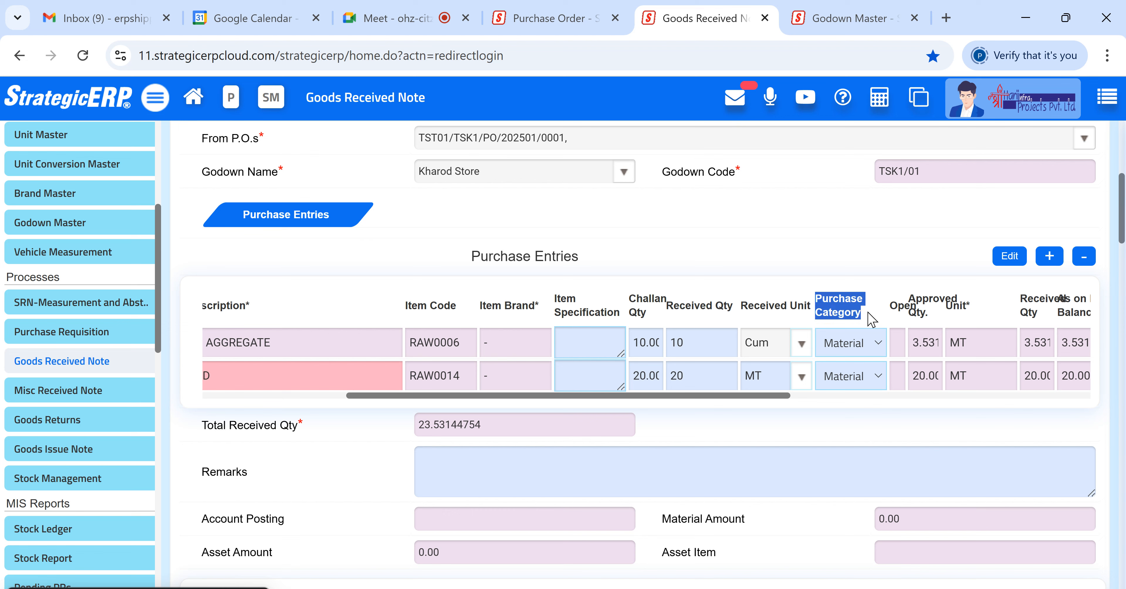
{"action": "left_click", "coordinate": [861, 341]}
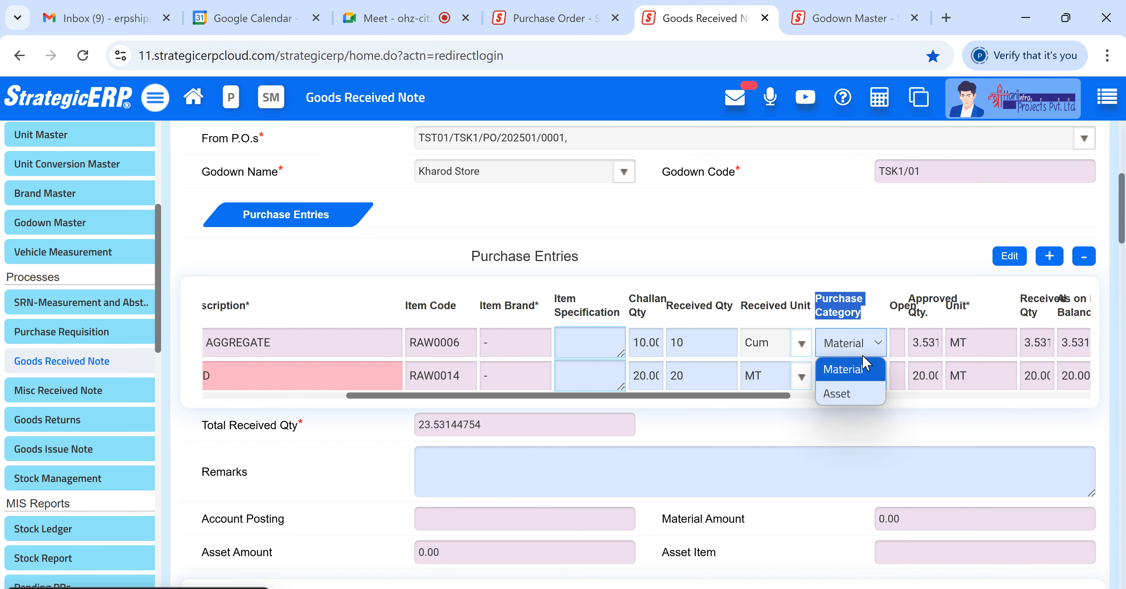
{"action": "left_click", "coordinate": [858, 395]}
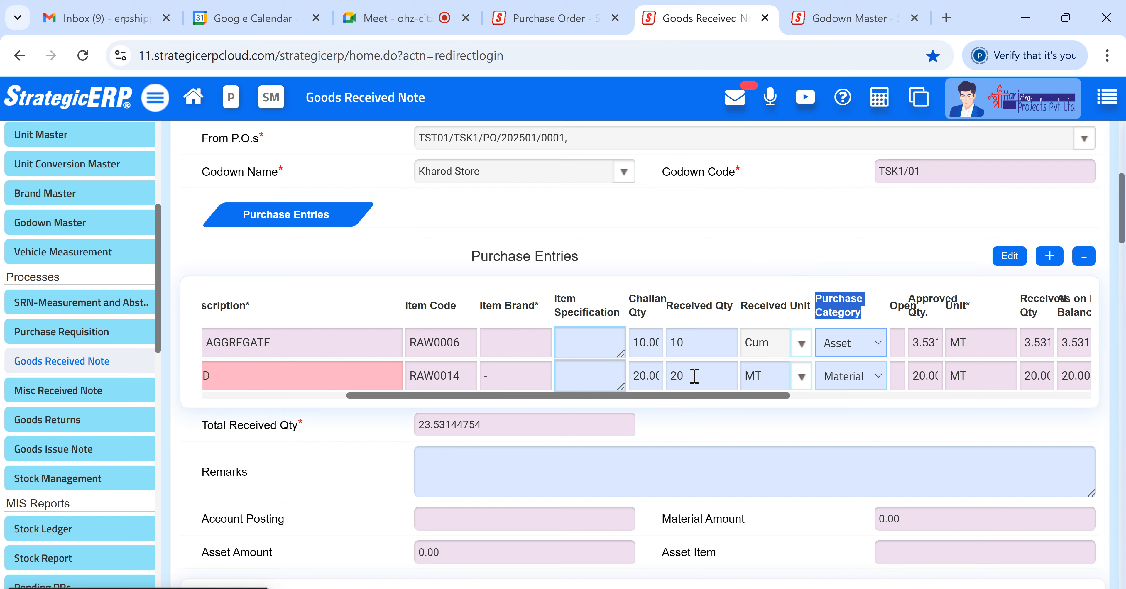
- Set the 20 MM AGGREGATE purchase category back to Material and inspect the M SAND category options
{"action": "scroll", "coordinate": [676, 341], "scroll_direction": "up", "scroll_amount": 8}
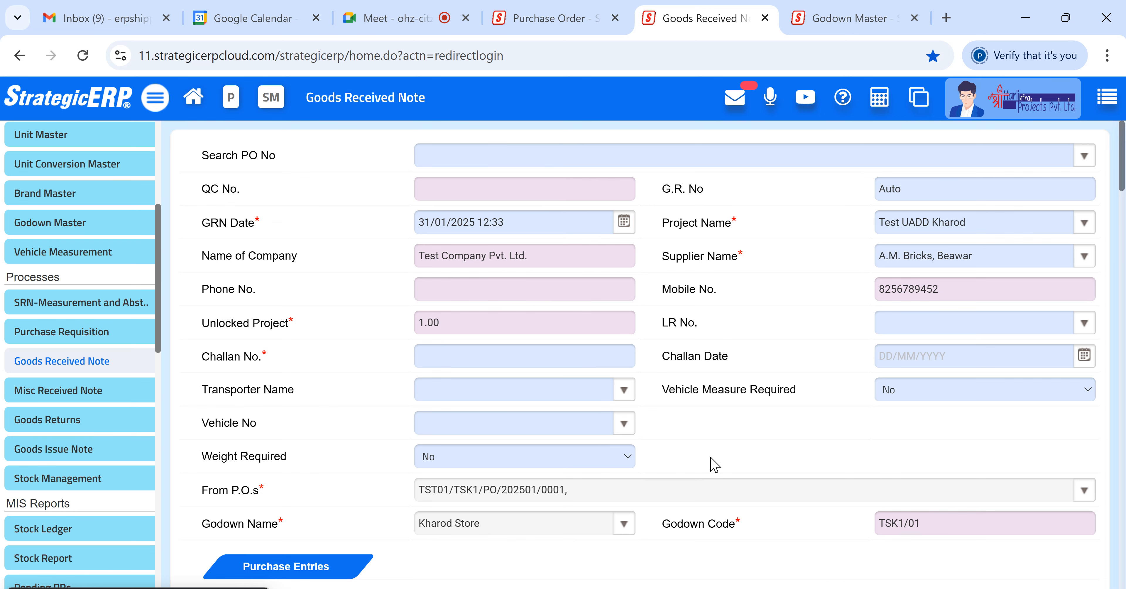
{"action": "scroll", "coordinate": [723, 480], "scroll_direction": "down", "scroll_amount": 4}
{"action": "scroll", "coordinate": [724, 490], "scroll_direction": "down", "scroll_amount": 3}
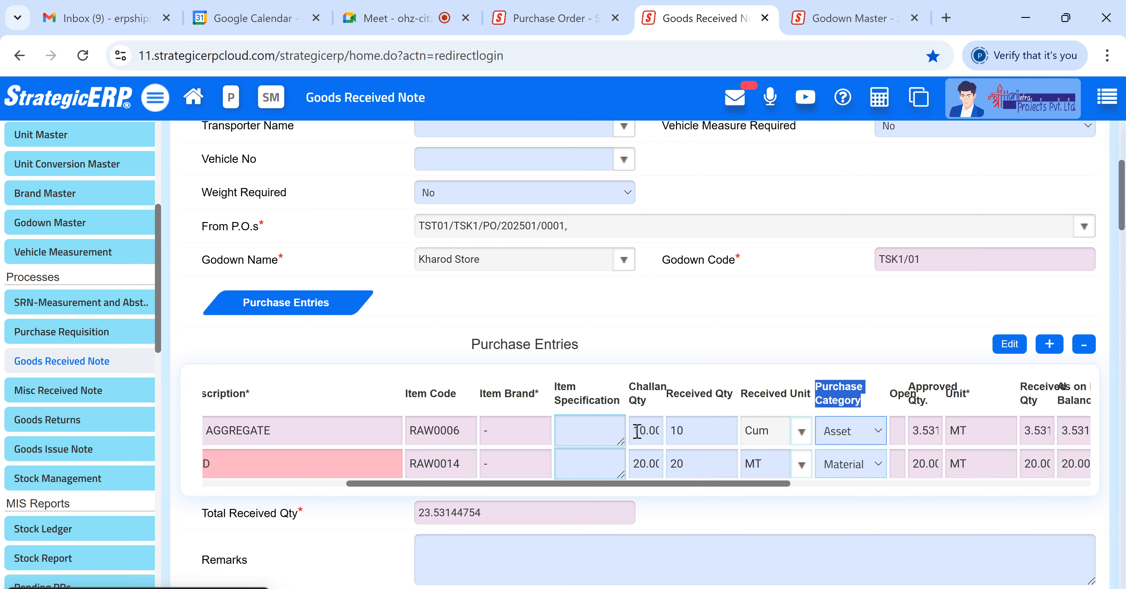
{"action": "left_click", "coordinate": [843, 432]}
{"action": "left_click", "coordinate": [837, 456]}
{"action": "left_click", "coordinate": [855, 469]}
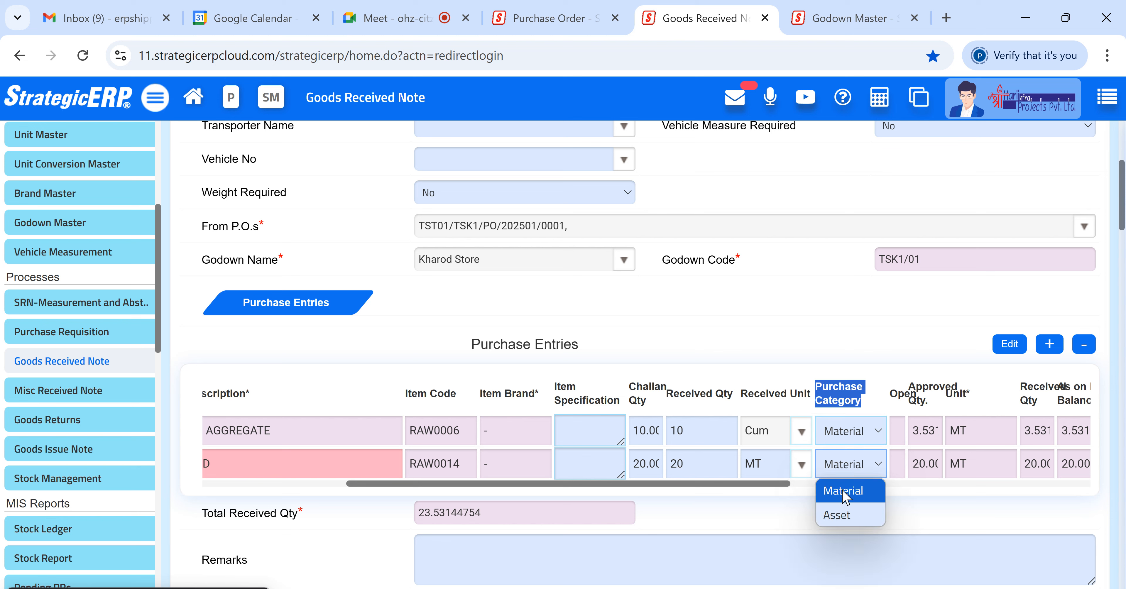
{"action": "left_click", "coordinate": [796, 509]}
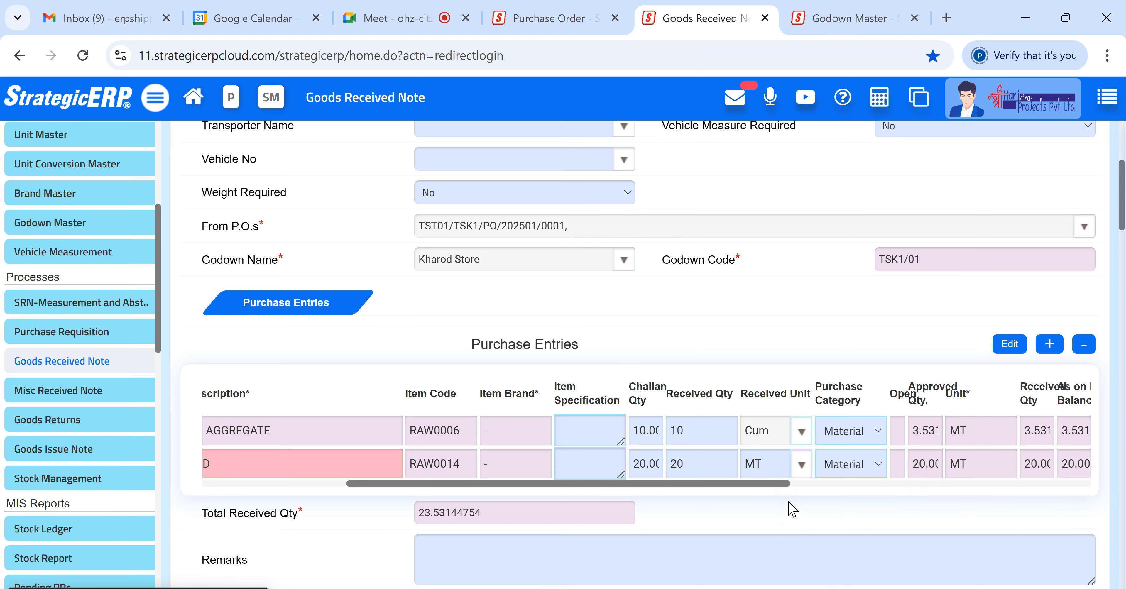
- Enter A124 as the challan number
{"action": "scroll", "coordinate": [793, 503], "scroll_direction": "up", "scroll_amount": 2}
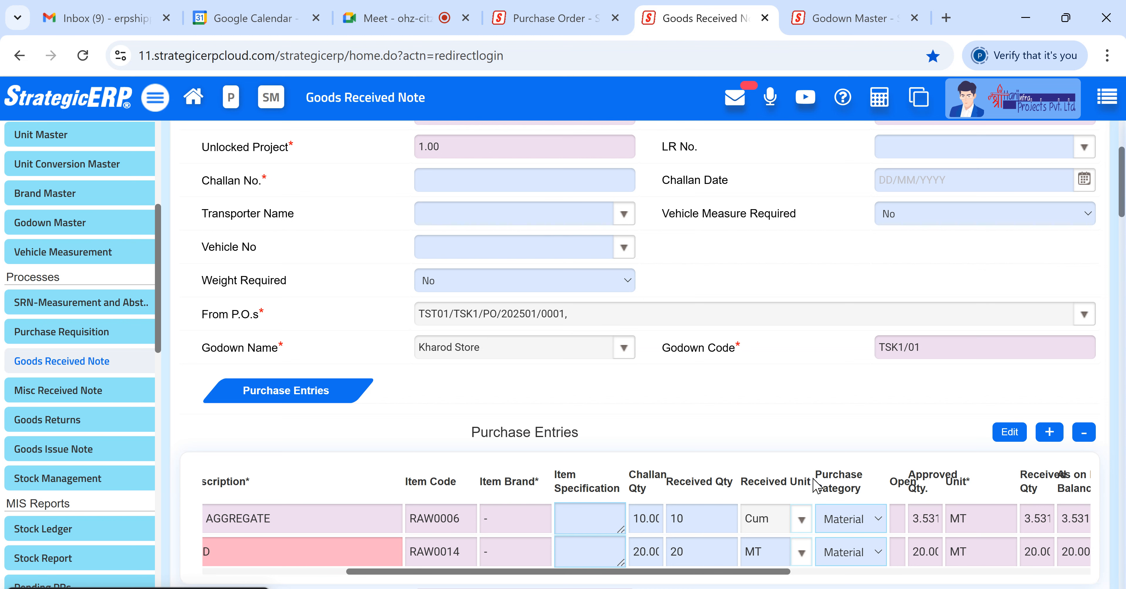
{"action": "left_click_drag", "start_coordinate": [818, 474], "coordinate": [872, 495]}
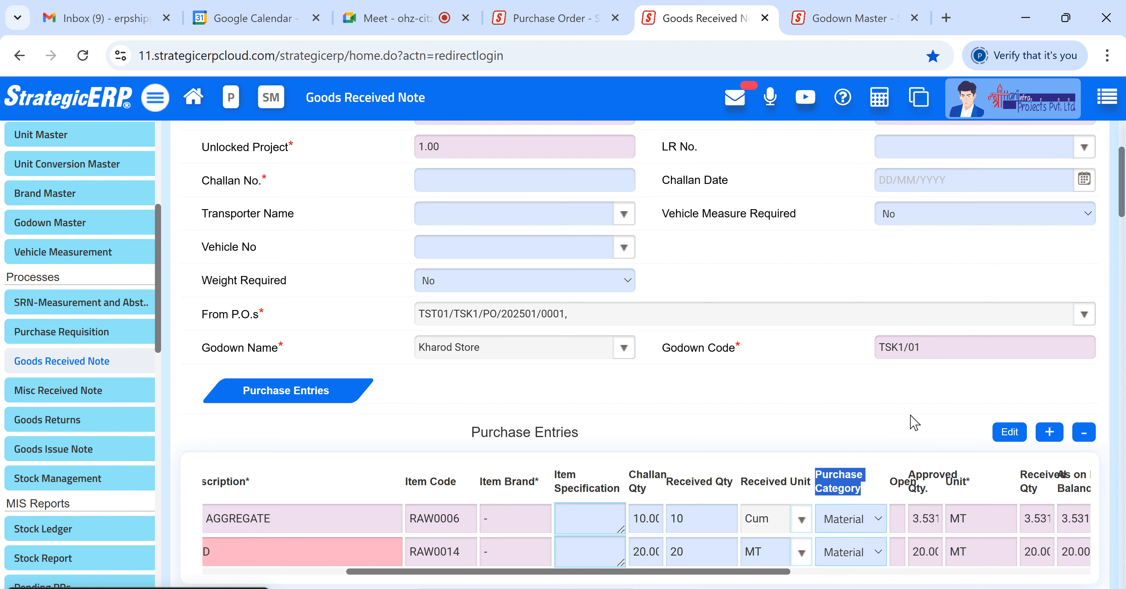
{"action": "scroll", "coordinate": [749, 318], "scroll_direction": "up", "scroll_amount": 4}
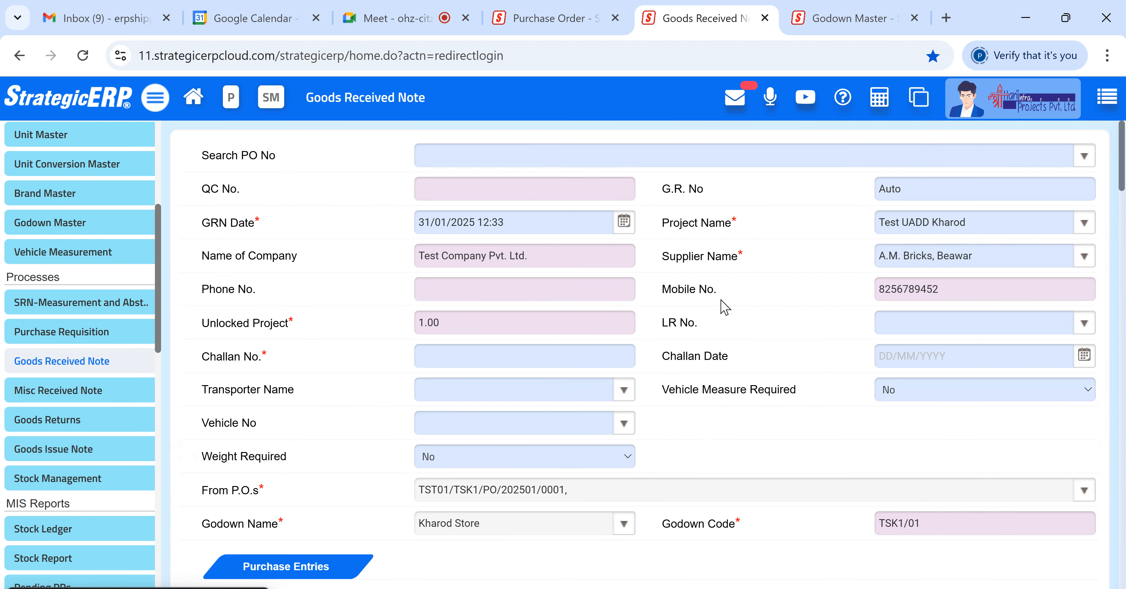
{"action": "left_click", "coordinate": [488, 362]}
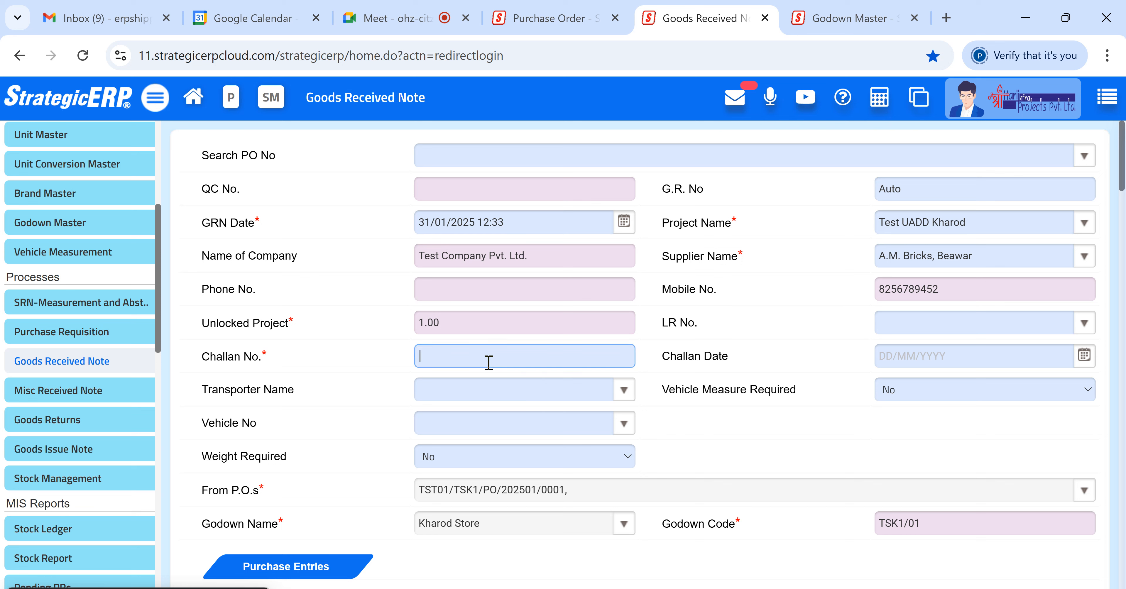
{"action": "type", "text": "A124"}
{"action": "key", "text": "Tab"}
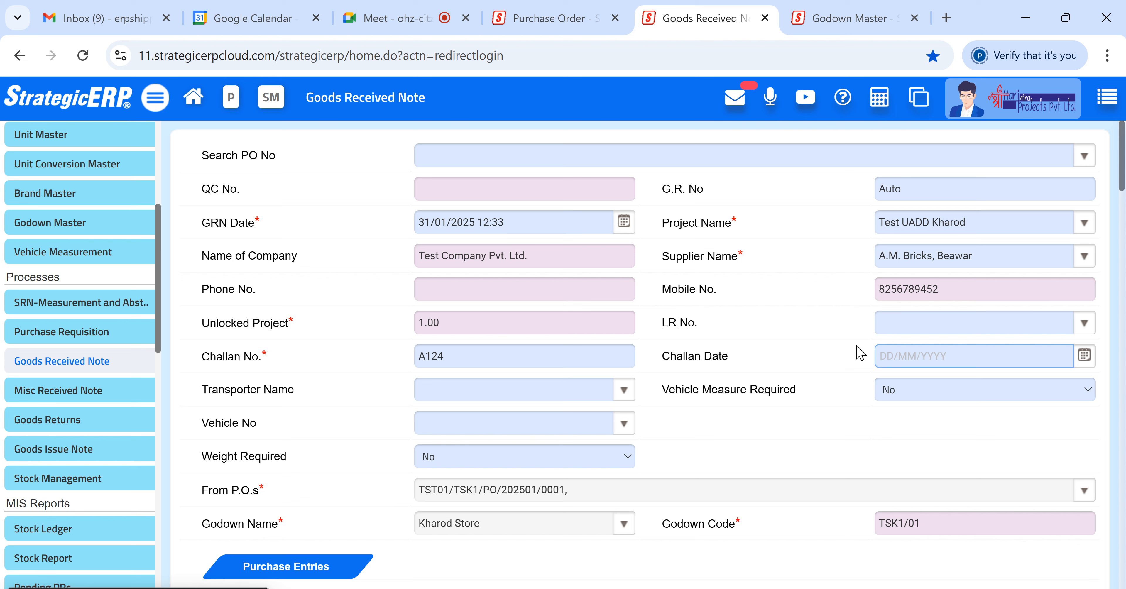
- Set the challan date to 27/01/2025 and the LR number to 8452
{"action": "type", "text": "27/"}
{"action": "type", "text": "01/2025"}
{"action": "key", "text": "Tab"}
{"action": "left_click", "coordinate": [957, 331]}
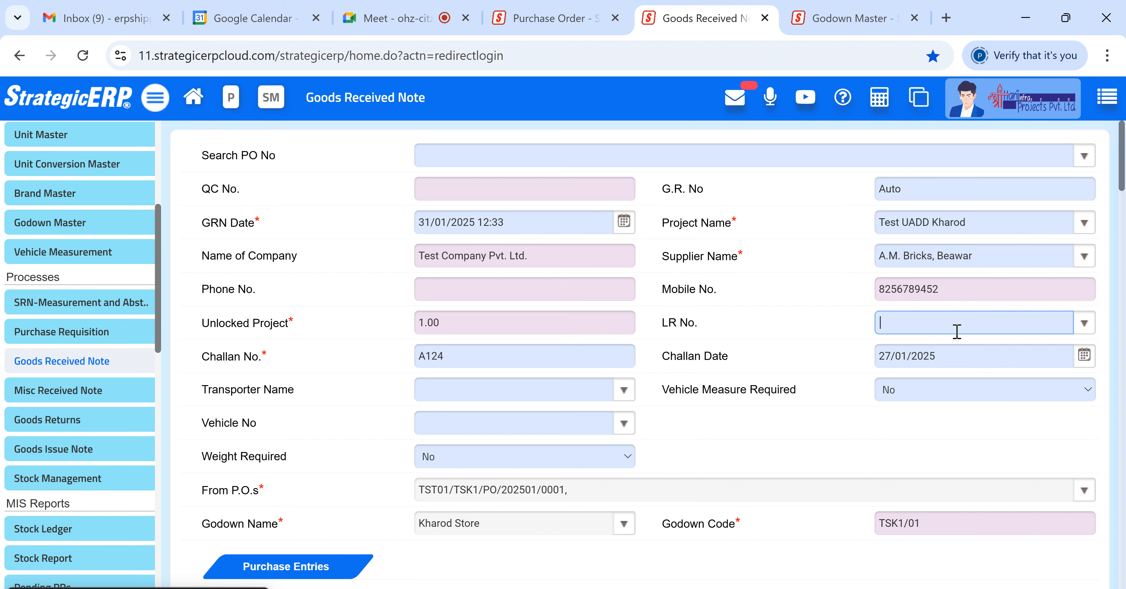
{"action": "type", "text": "8452"}
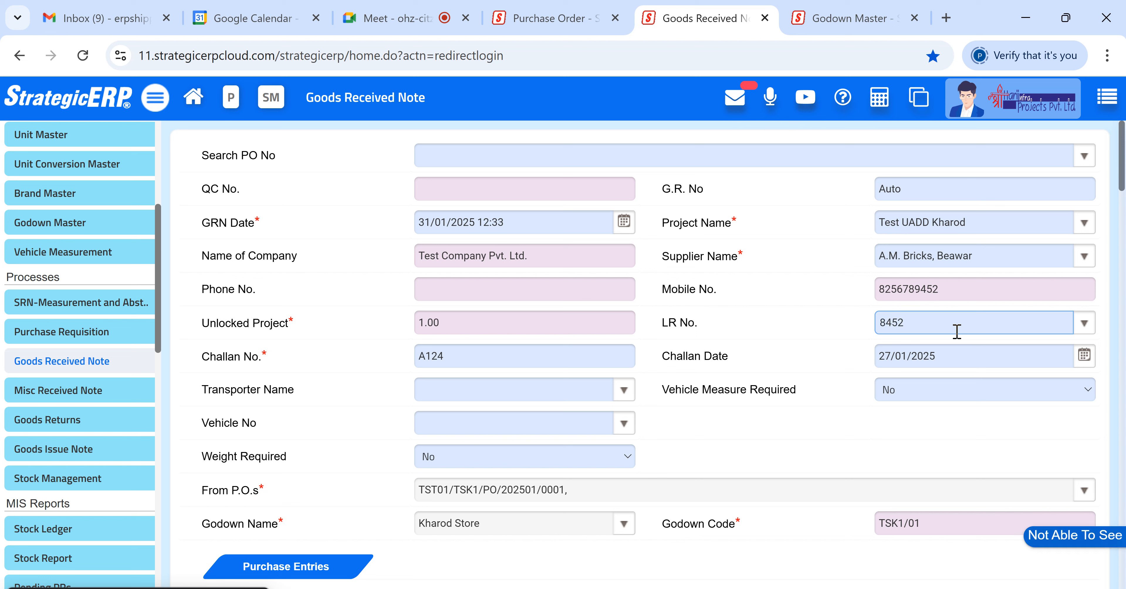
- Enter Arun Transport as the transporter name
{"action": "left_click", "coordinate": [555, 389]}
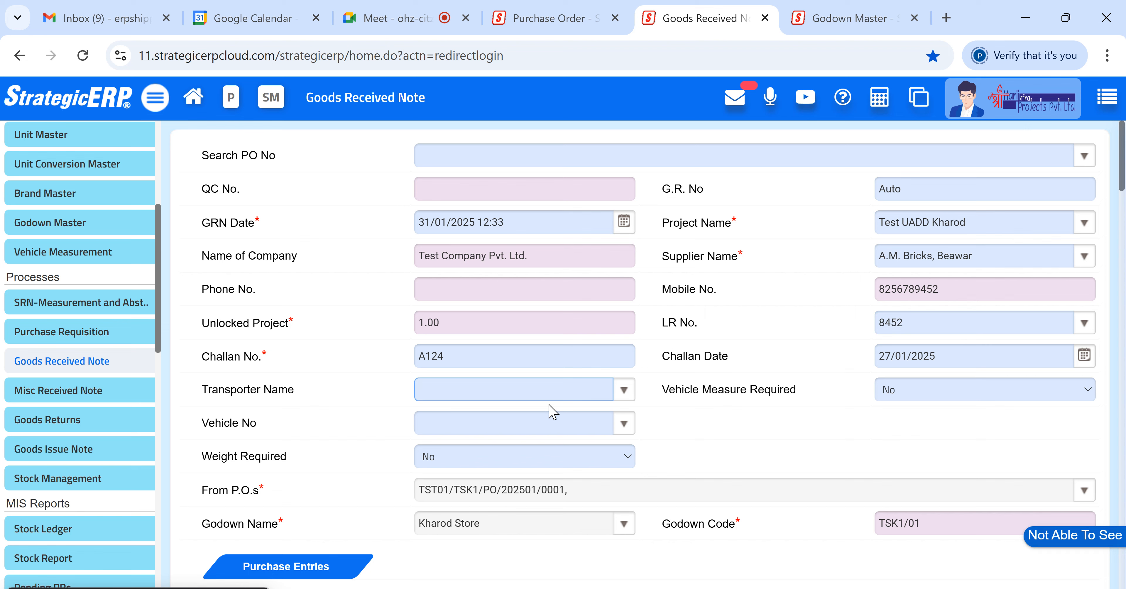
{"action": "type", "text": "Arnua"}
{"action": "key", "text": "BackSpace"}
{"action": "key", "text": "BackSpace"}
{"action": "key", "text": "BackSpace"}
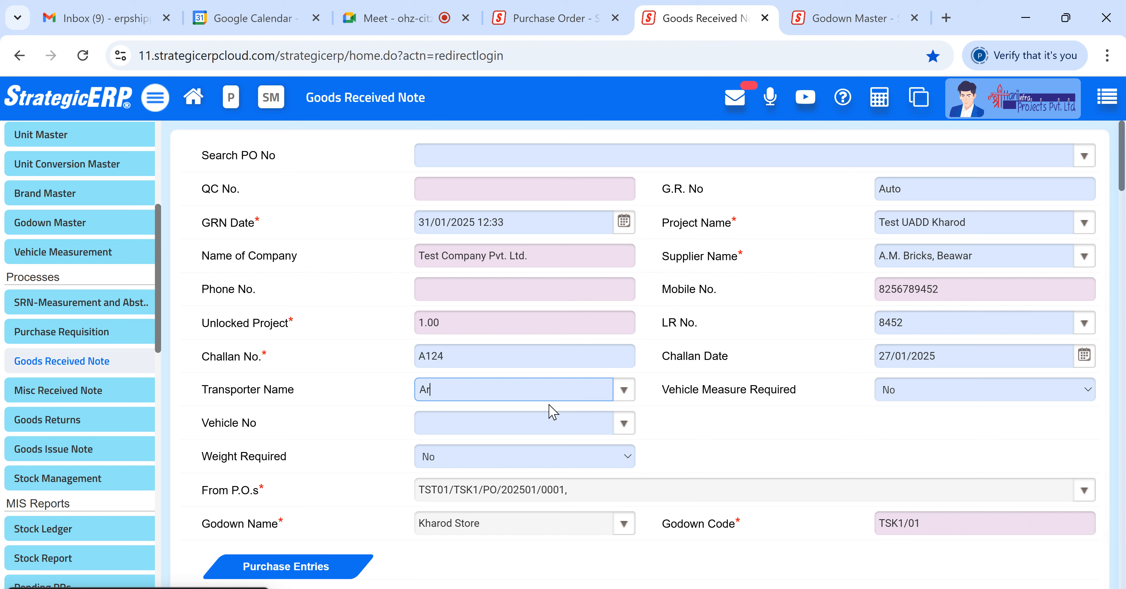
{"action": "type", "text": "un Transpoert"}
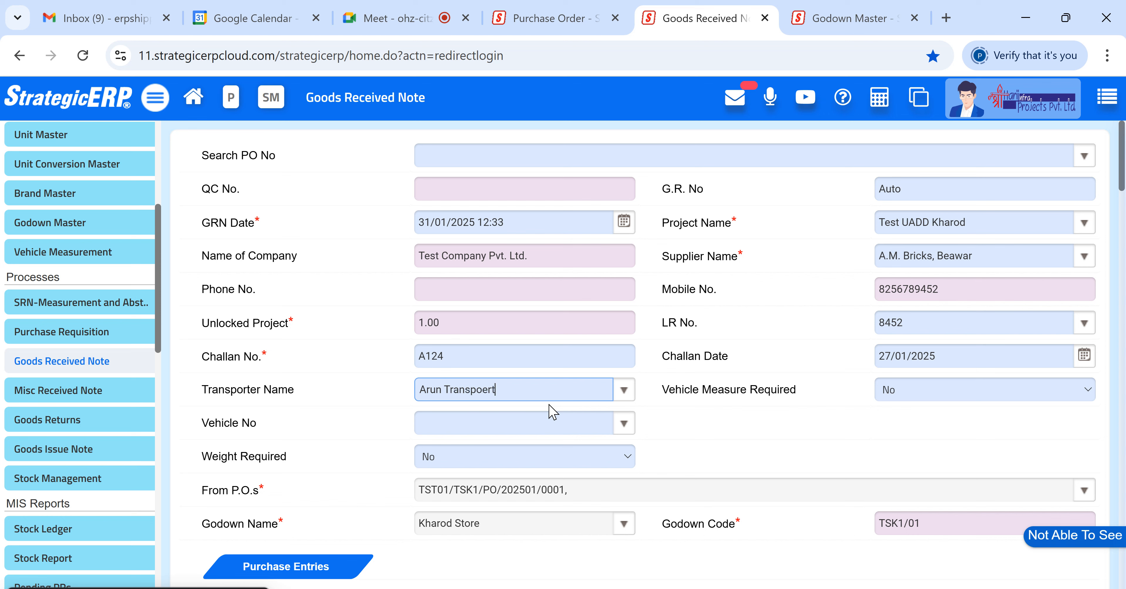
{"action": "key", "text": "BackSpace"}
{"action": "key", "text": "BackSpace"}
{"action": "key", "text": "BackSpace"}
{"action": "type", "text": "rt"}
{"action": "left_click", "coordinate": [550, 422]}
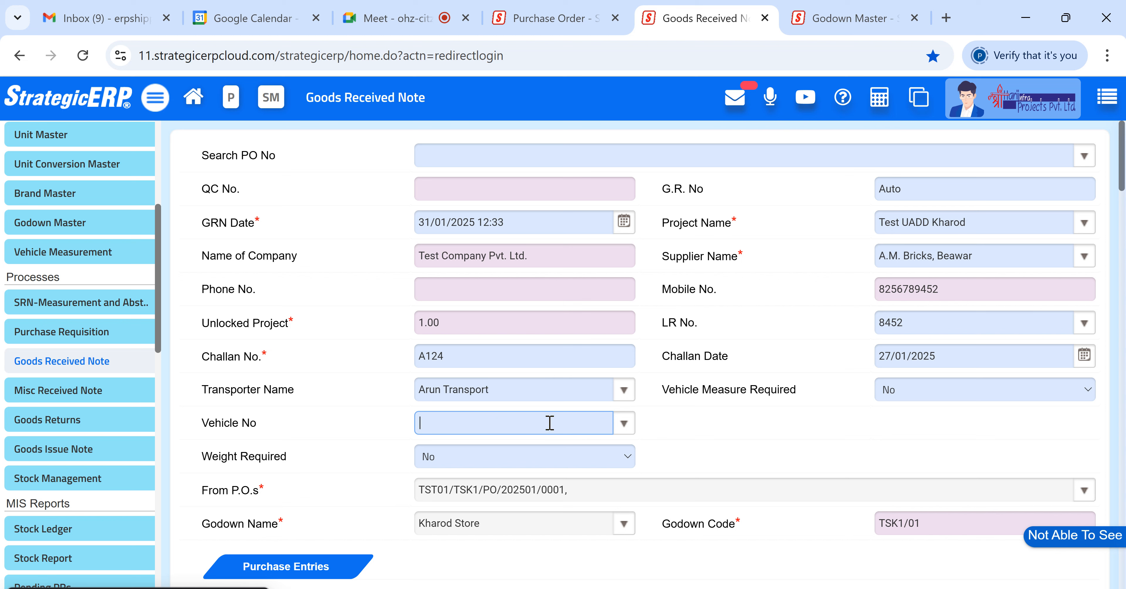
{"action": "type", "text": "J"}
{"action": "key", "text": "BackSpace"}
{"action": "type", "text": "RH"}
{"action": "key", "text": "BackSpace"}
{"action": "type", "text": "j35"}
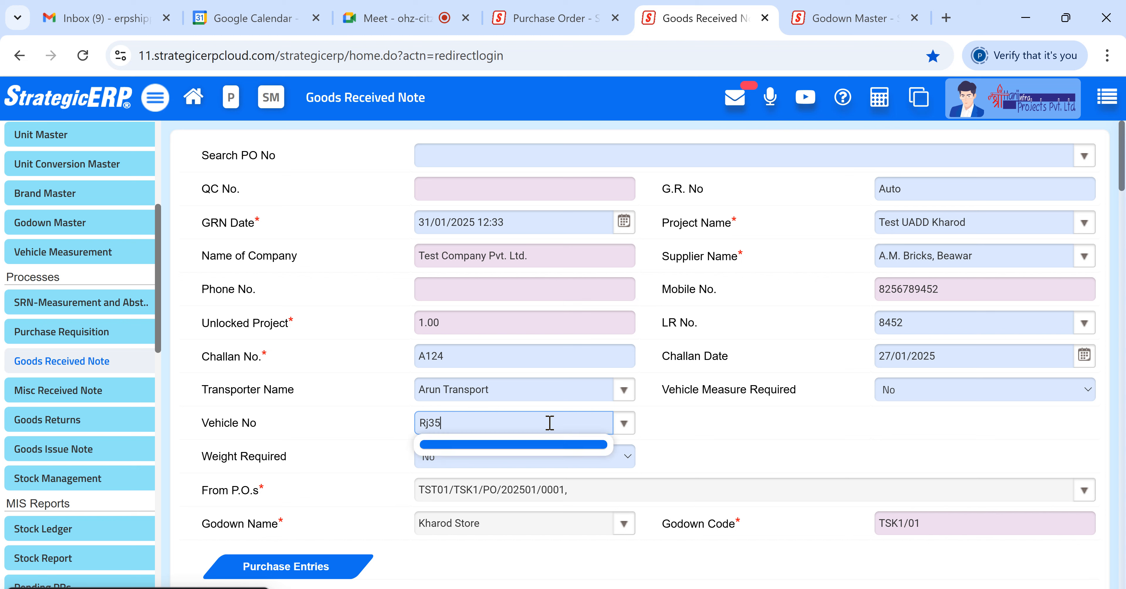
{"action": "type", "text": "452"}
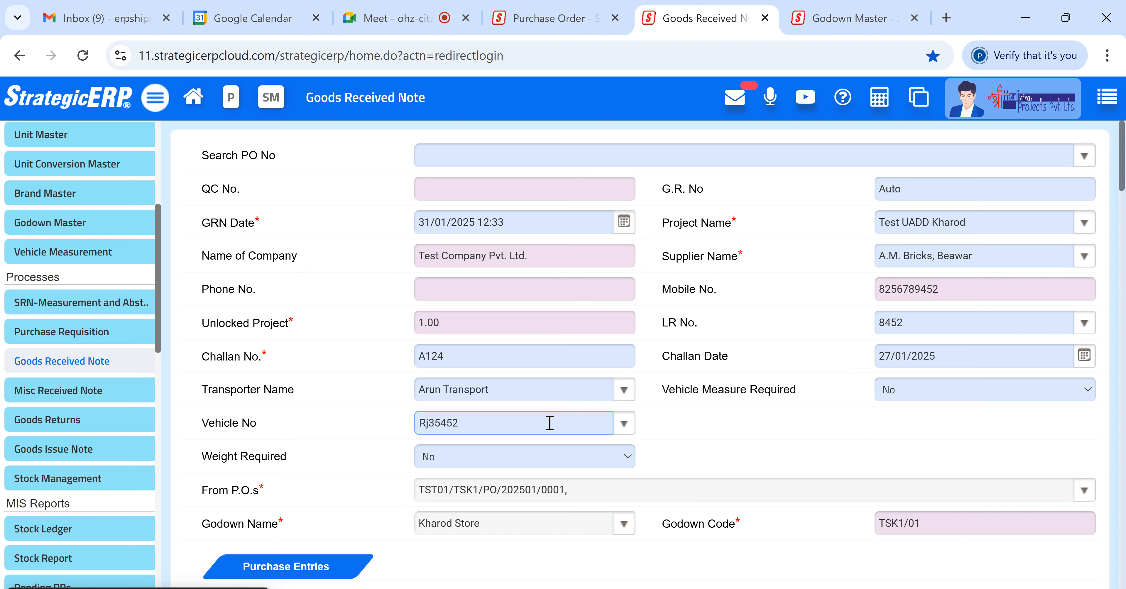
{"action": "key", "text": "BackSpace"}
{"action": "key", "text": "BackSpace"}
{"action": "key", "text": "BackSpace"}
{"action": "type", "text": "df"}
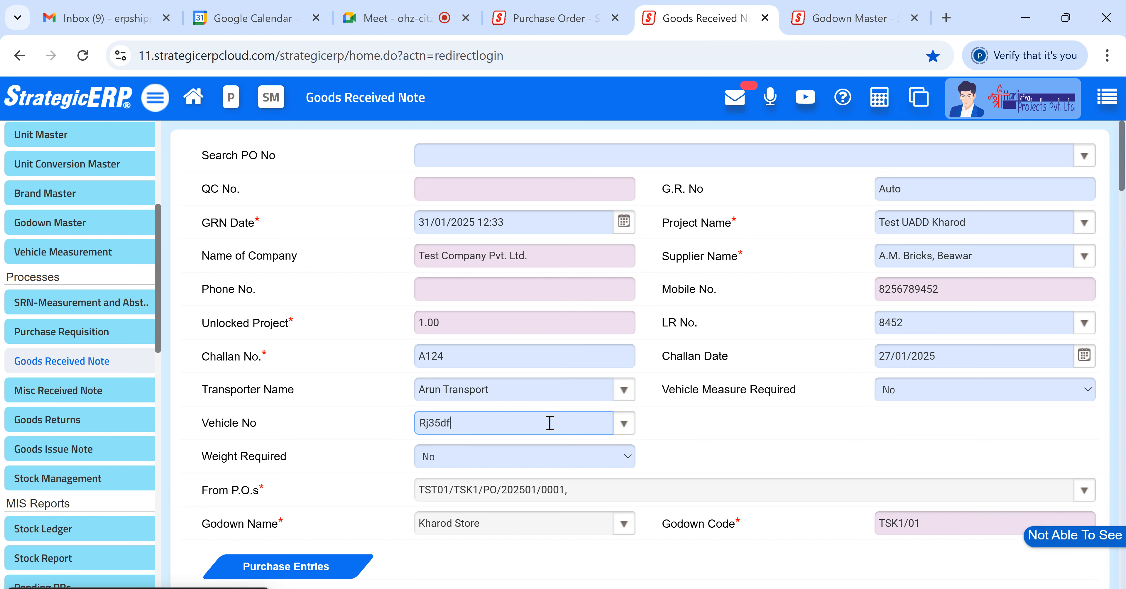
{"action": "key", "text": "BackSpace"}
{"action": "key", "text": "BackSpace"}
{"action": "type", "text": "DF"}
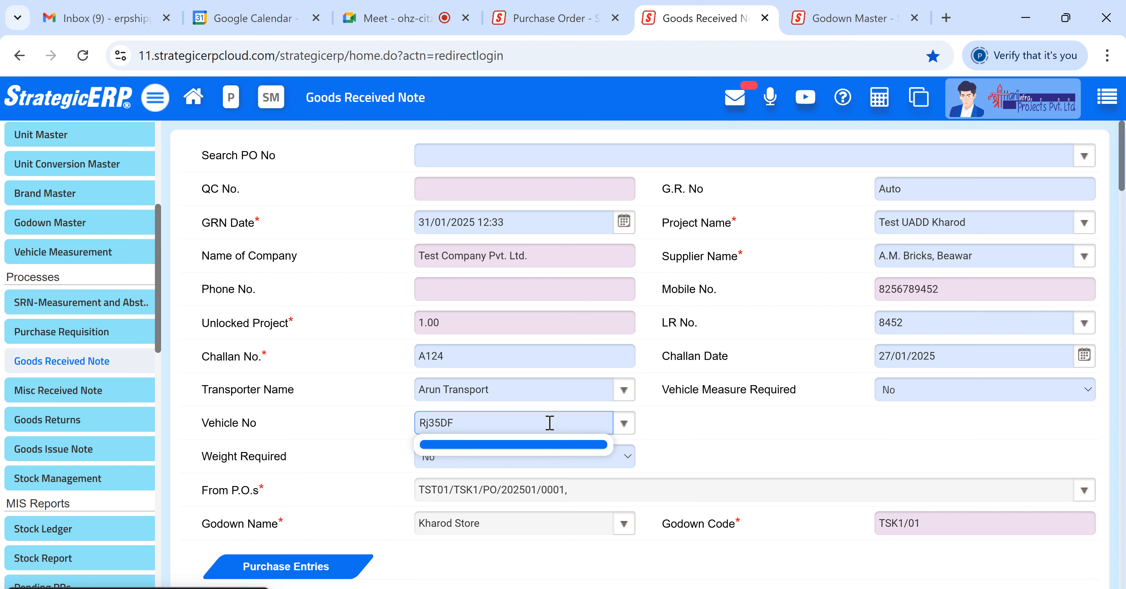
{"action": "key", "text": "shift+Left"}
{"action": "type", "text": "J35DF"}
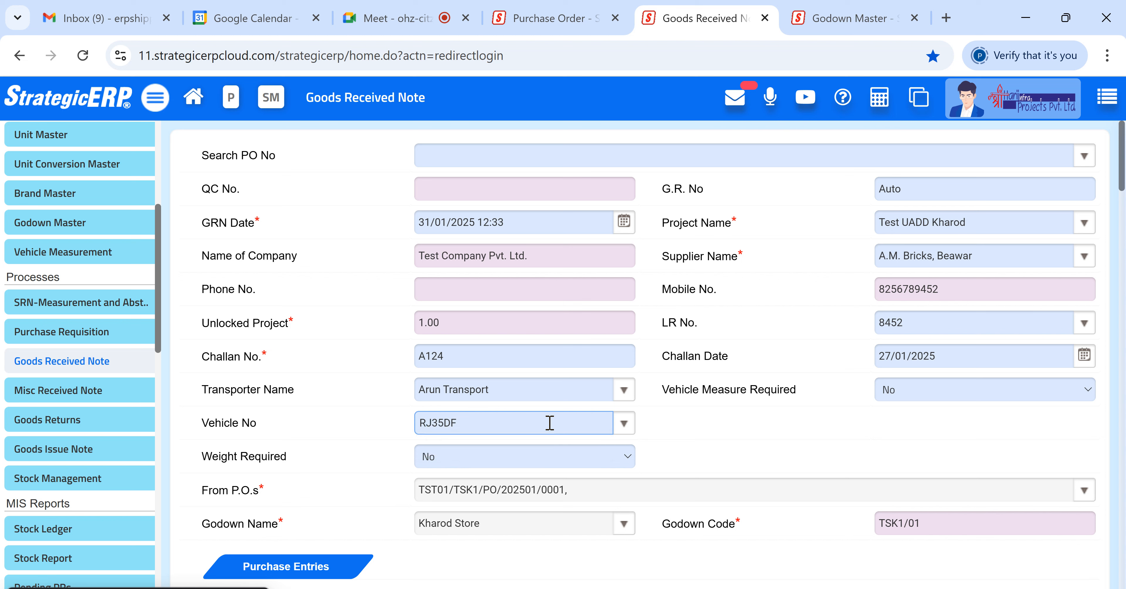
{"action": "type", "text": "8450"}
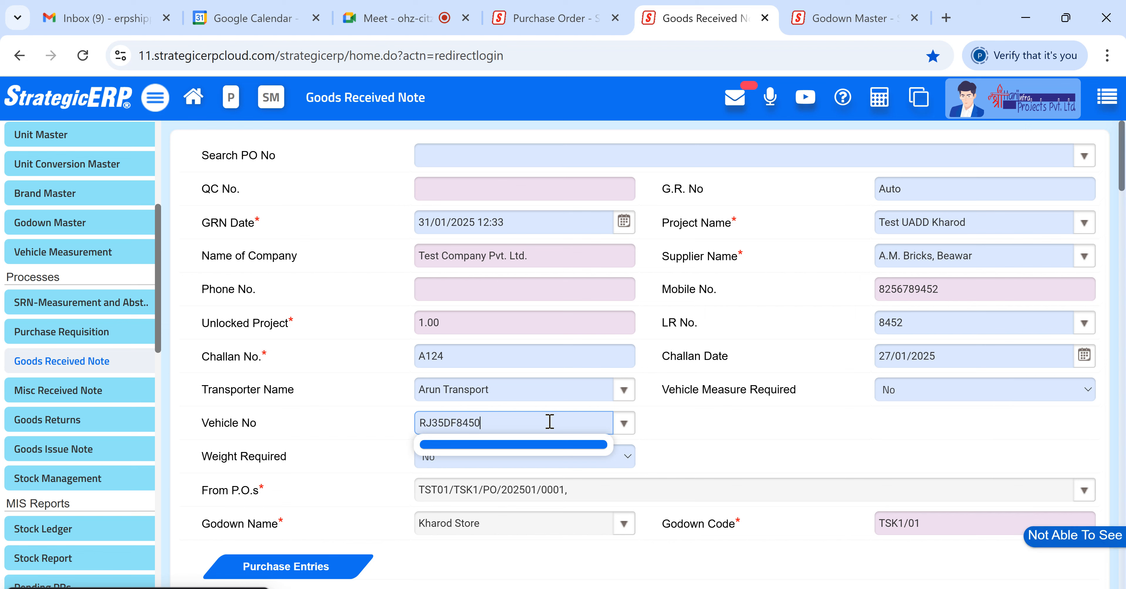
{"action": "left_click", "coordinate": [386, 432]}
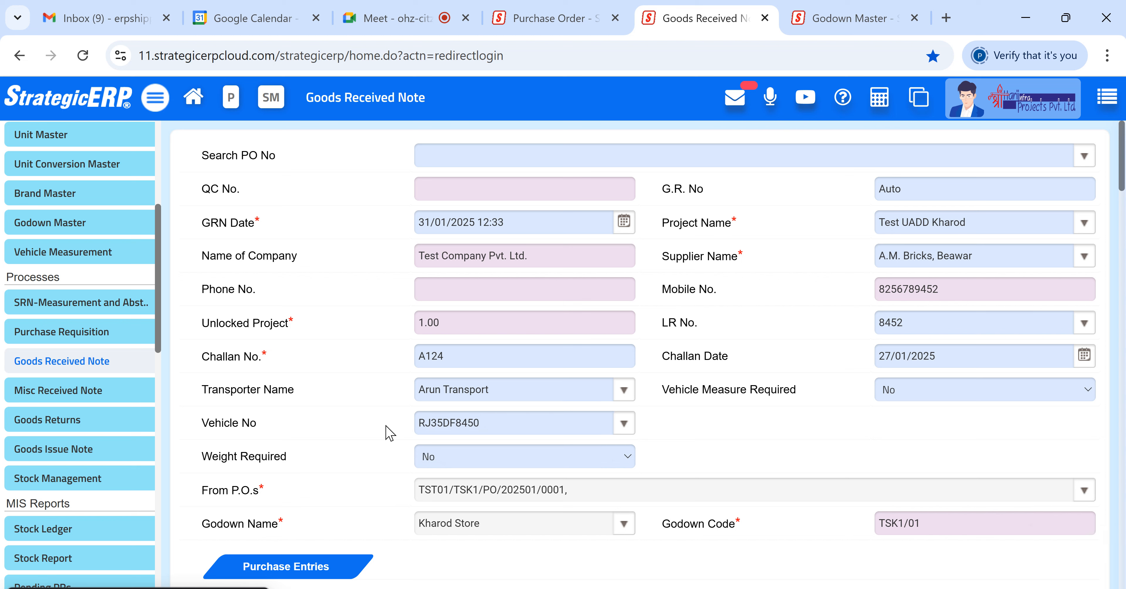
{"action": "left_click_drag", "start_coordinate": [520, 419], "coordinate": [402, 422]}
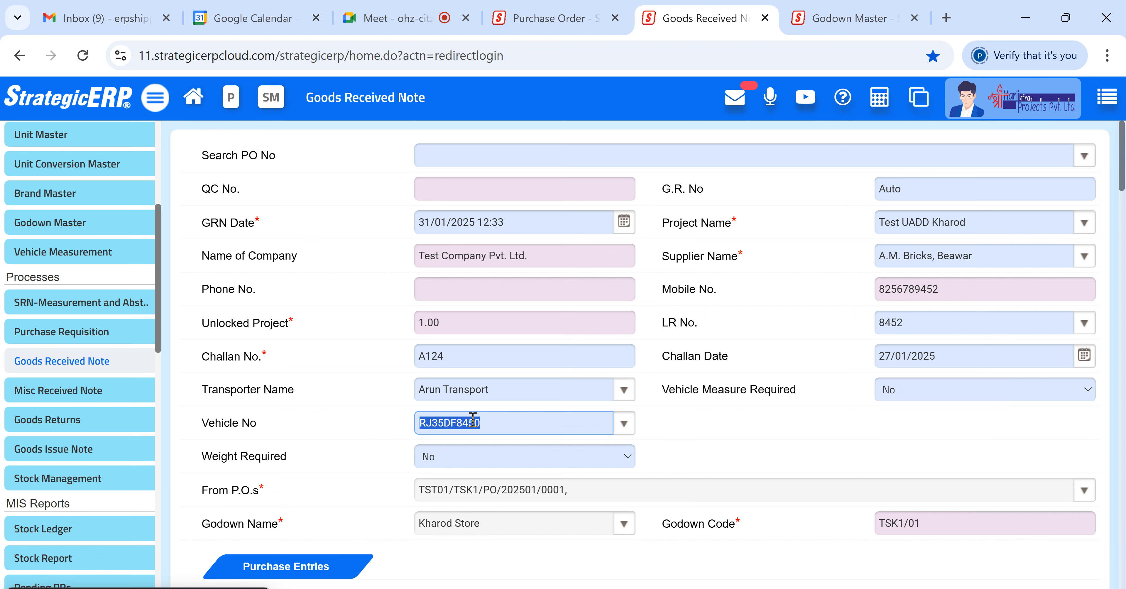
{"action": "left_click", "coordinate": [379, 432]}
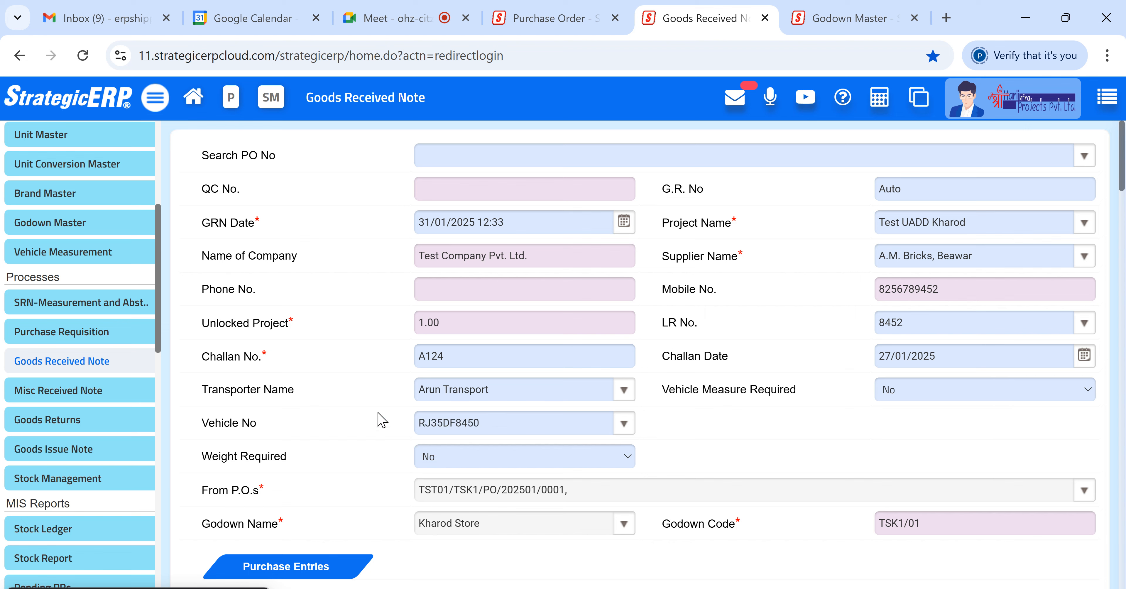
- Save the Goods Received Note and confirm
{"action": "scroll", "coordinate": [787, 363], "scroll_direction": "down", "scroll_amount": 4}
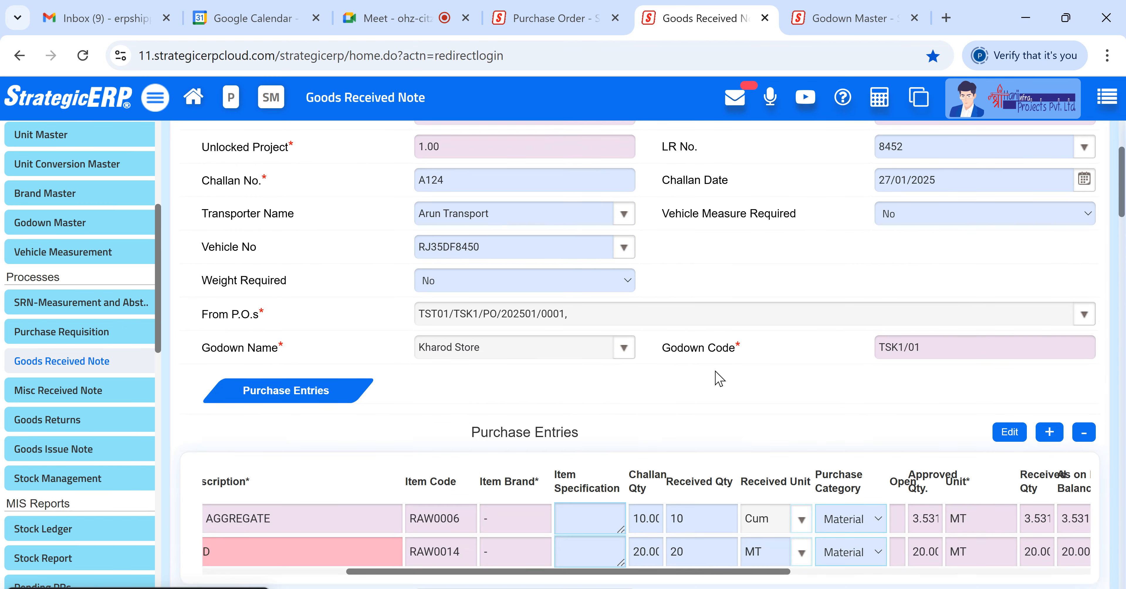
{"action": "scroll", "coordinate": [611, 391], "scroll_direction": "down", "scroll_amount": 2}
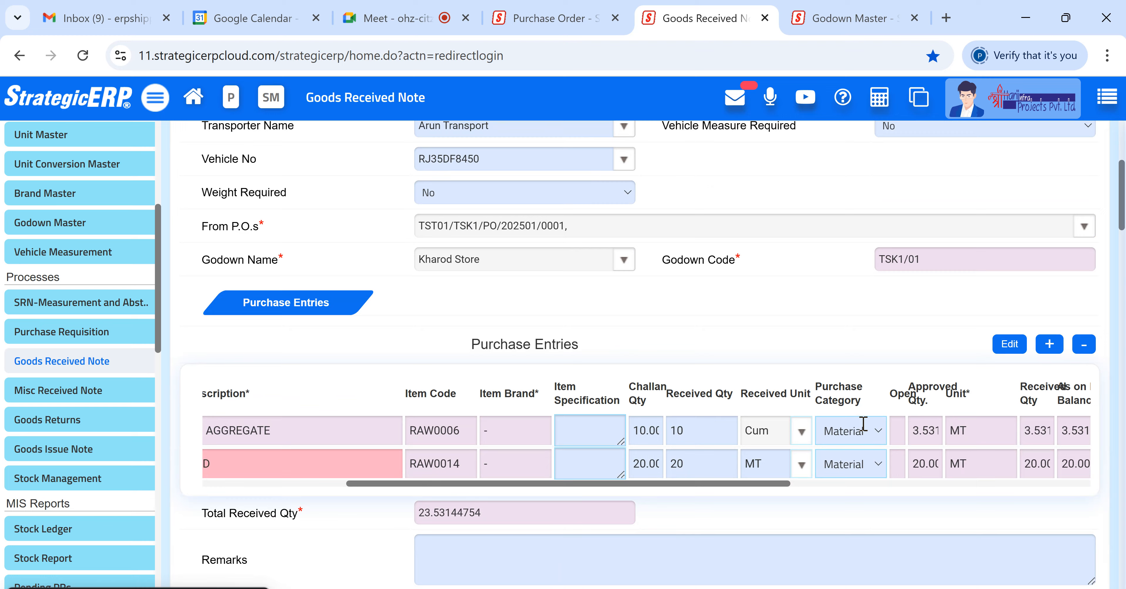
{"action": "scroll", "coordinate": [859, 428], "scroll_direction": "down", "scroll_amount": 4}
{"action": "scroll", "coordinate": [533, 514], "scroll_direction": "down", "scroll_amount": 4}
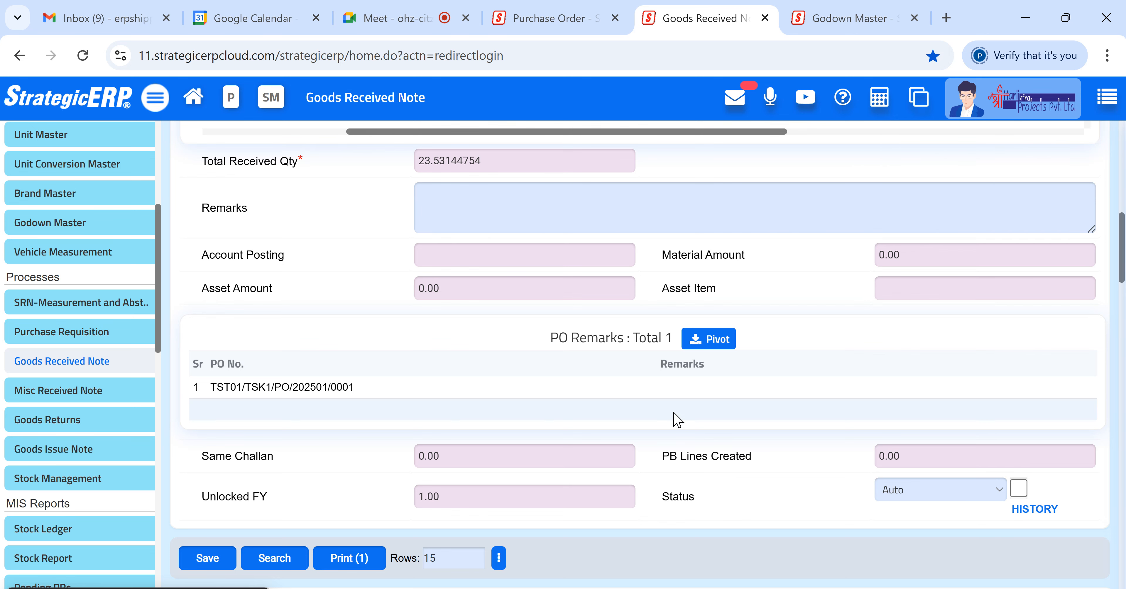
{"action": "scroll", "coordinate": [568, 415], "scroll_direction": "down", "scroll_amount": 2}
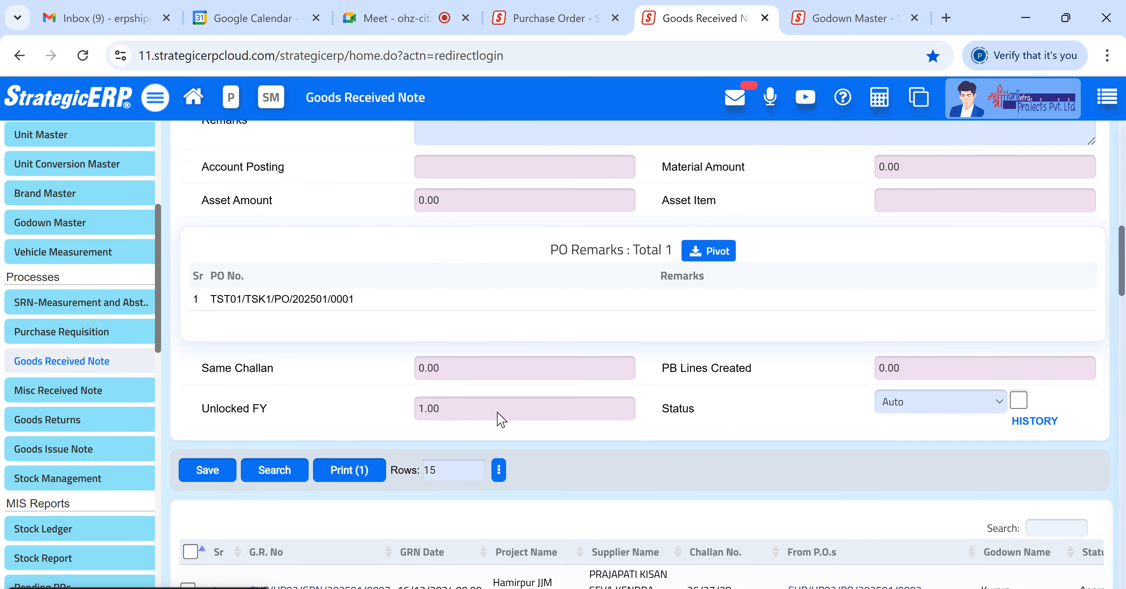
{"action": "left_click", "coordinate": [197, 472]}
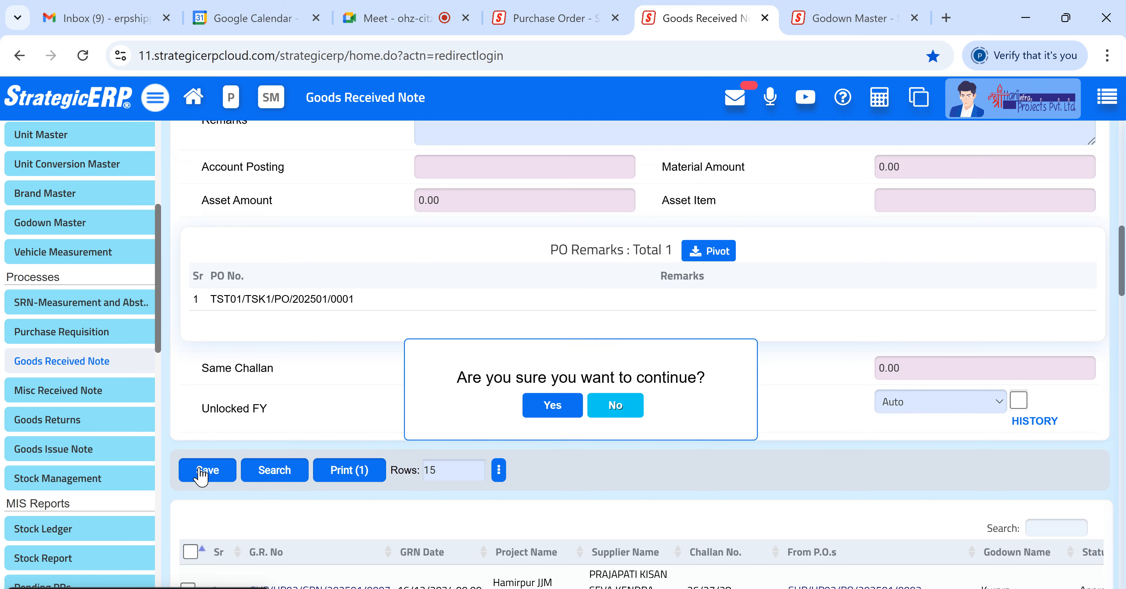
{"action": "left_click", "coordinate": [553, 405]}
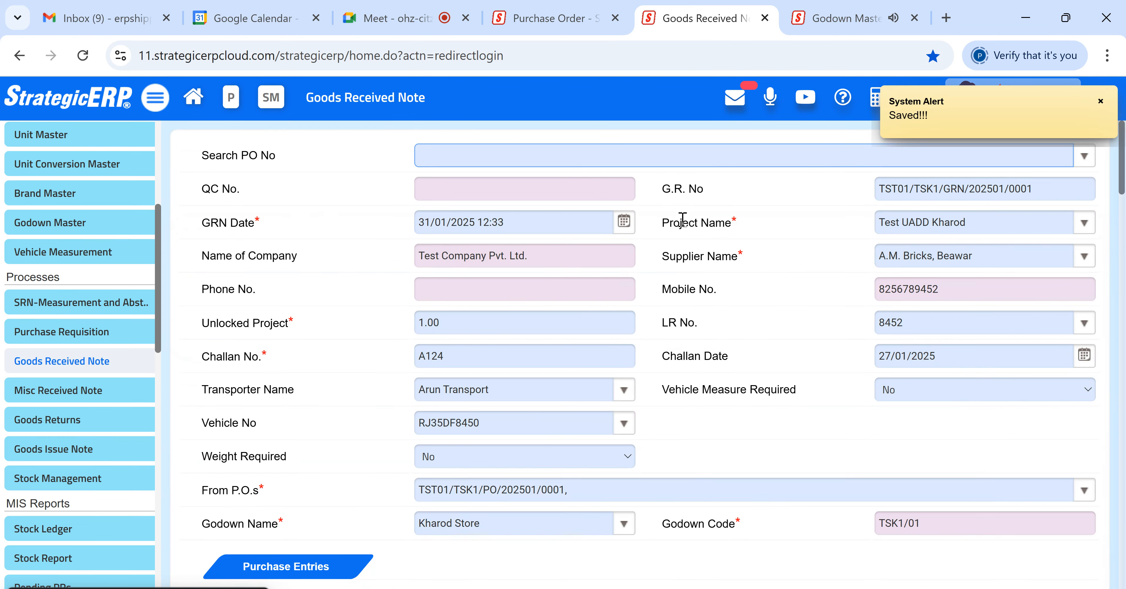
- Review the saved note's G.R. number, item quantities and material amount
{"action": "left_click", "coordinate": [958, 188]}
{"action": "triple_click", "coordinate": [958, 188]}
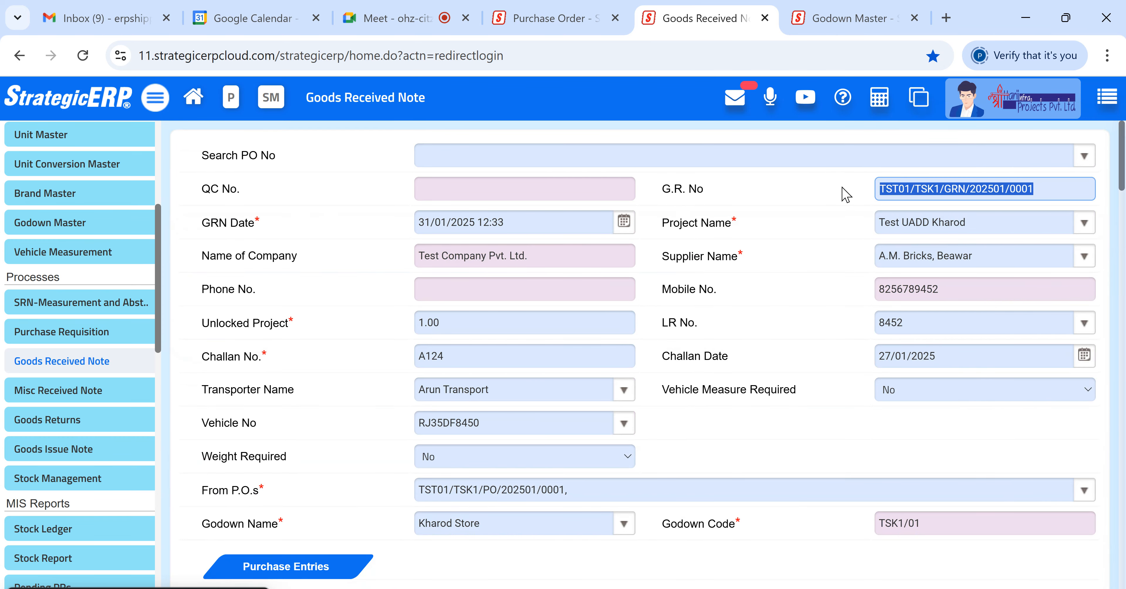
{"action": "scroll", "coordinate": [931, 220], "scroll_direction": "down", "scroll_amount": 10}
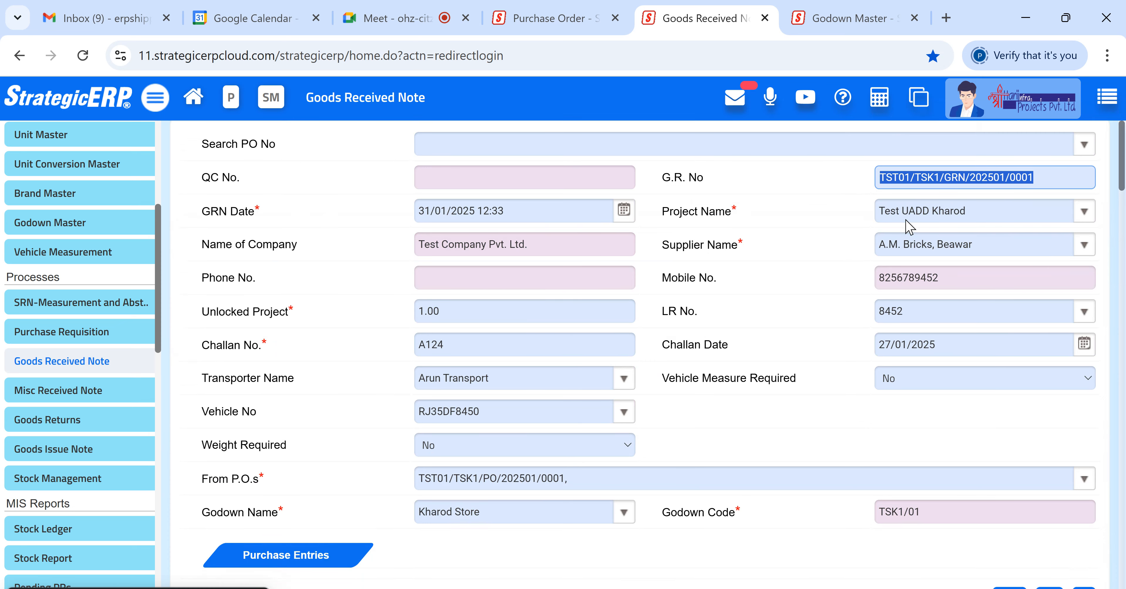
{"action": "scroll", "coordinate": [989, 391], "scroll_direction": "down", "scroll_amount": 2}
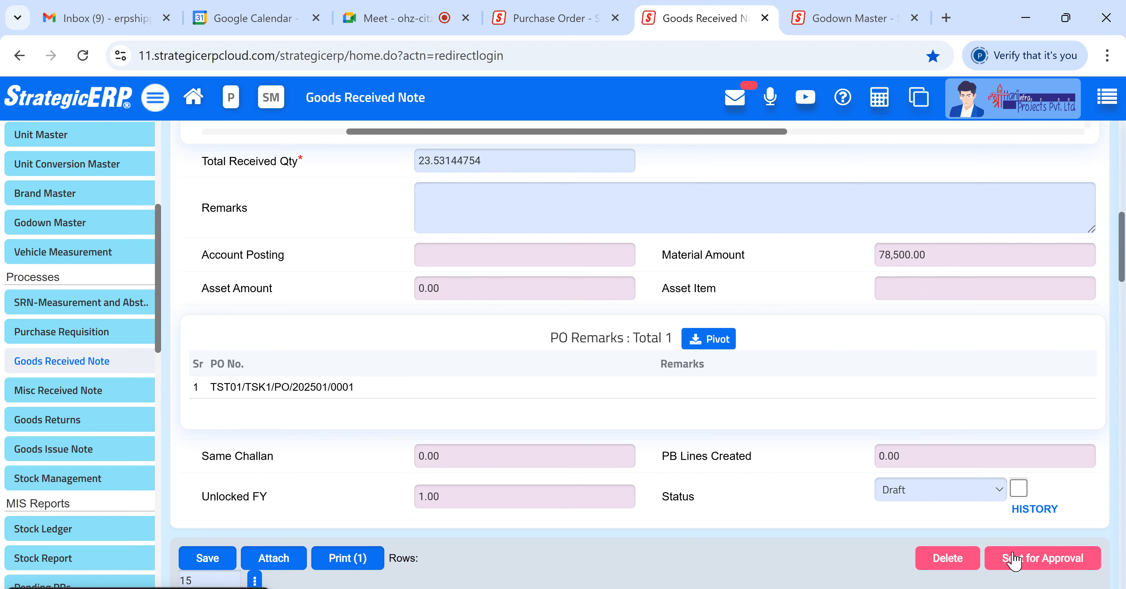
{"action": "scroll", "coordinate": [924, 531], "scroll_direction": "up", "scroll_amount": 1}
{"action": "scroll", "coordinate": [913, 528], "scroll_direction": "down", "scroll_amount": 2}
{"action": "scroll", "coordinate": [905, 528], "scroll_direction": "up", "scroll_amount": 5}
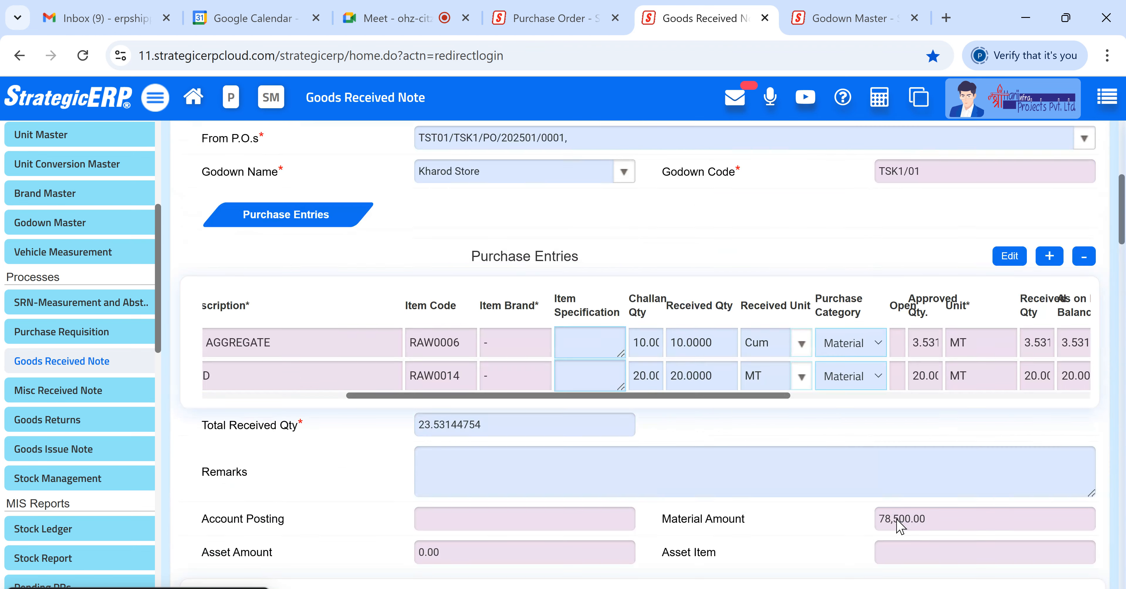
{"action": "scroll", "coordinate": [897, 524], "scroll_direction": "down", "scroll_amount": 5}
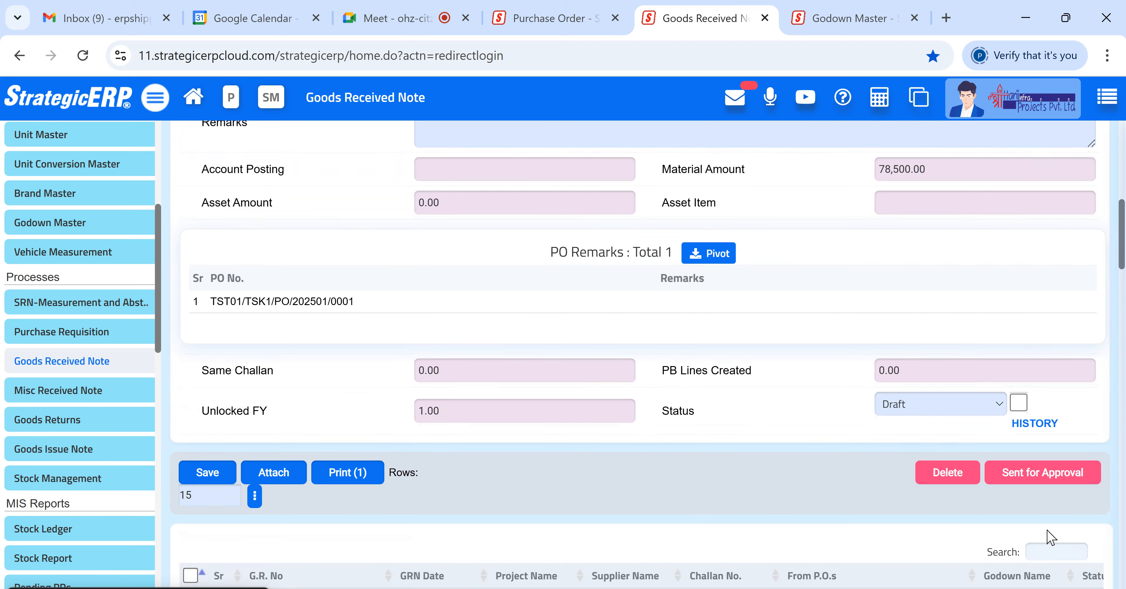
- Send the Goods Received Note for approval and confirm
{"action": "left_click", "coordinate": [1044, 474]}
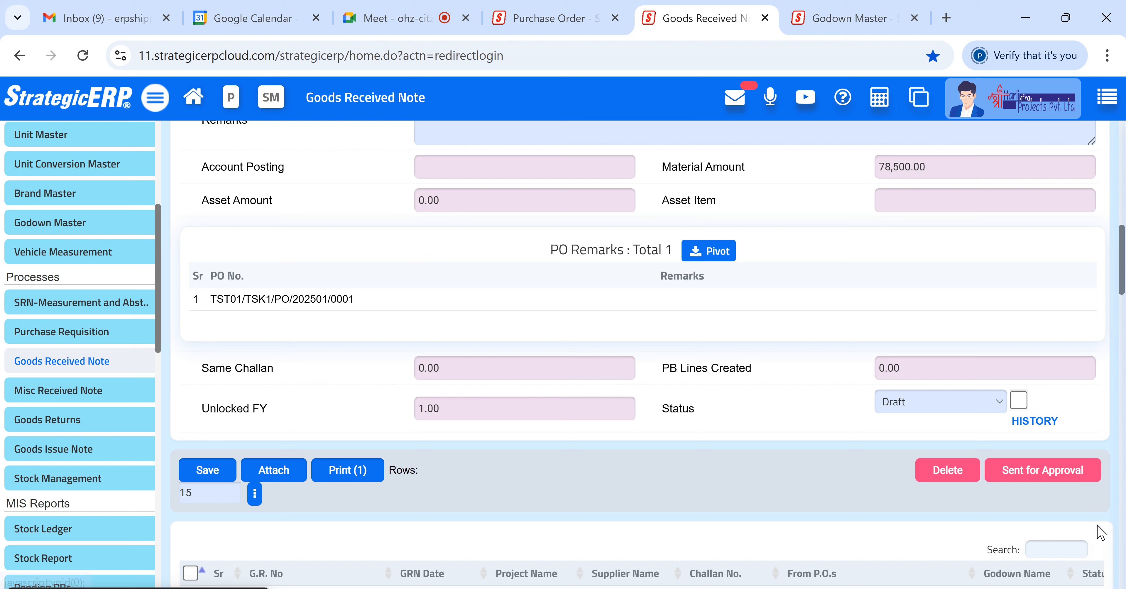
{"action": "left_click", "coordinate": [1018, 476]}
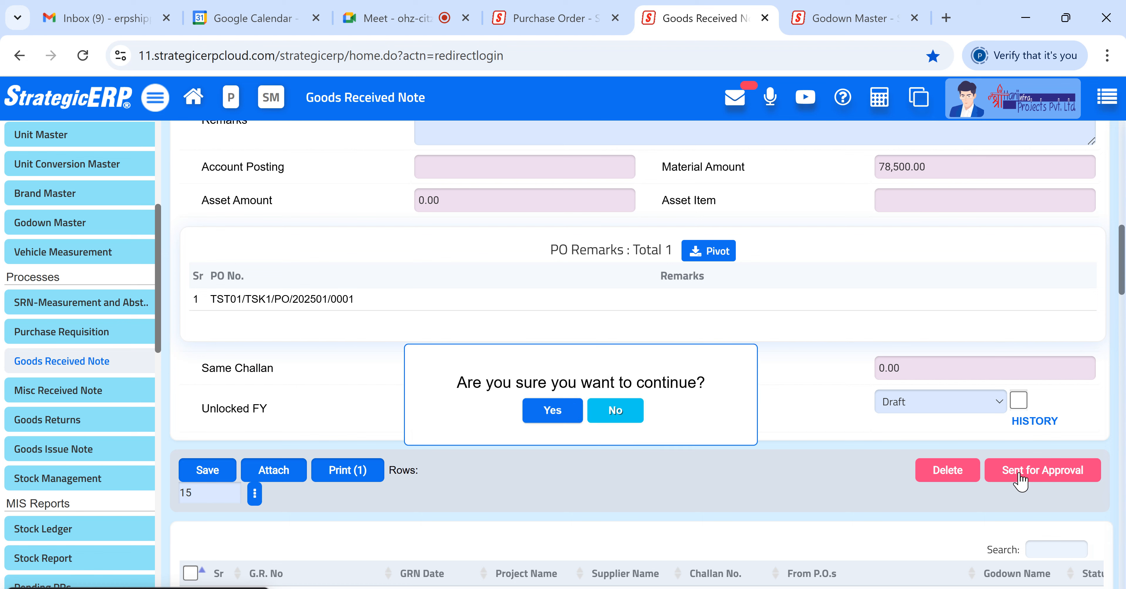
{"action": "left_click", "coordinate": [557, 402]}
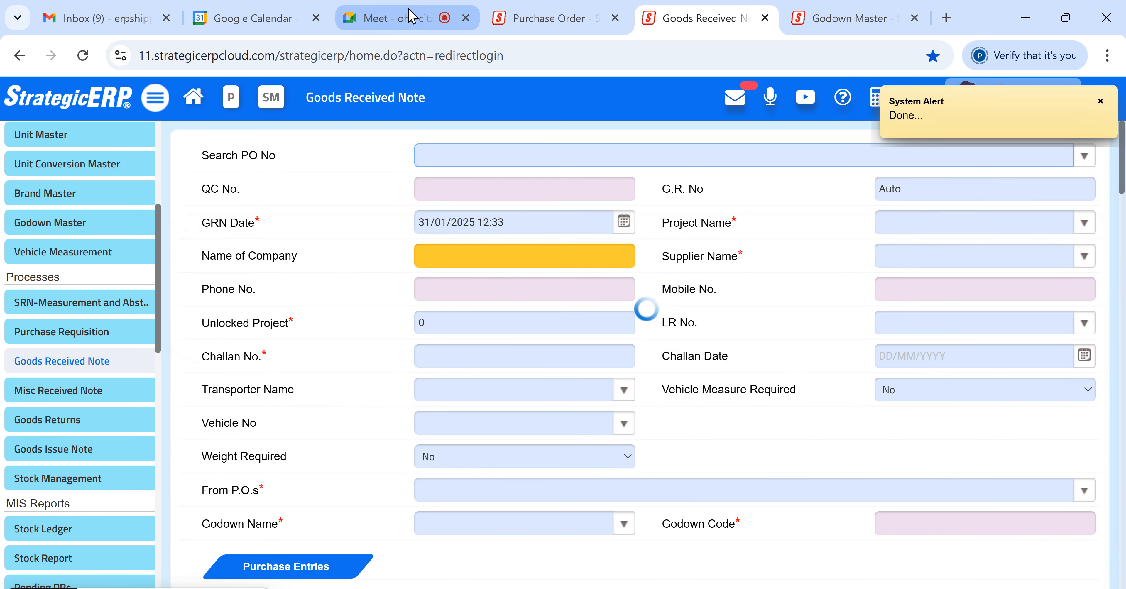
{"action": "left_click", "coordinate": [408, 17]}
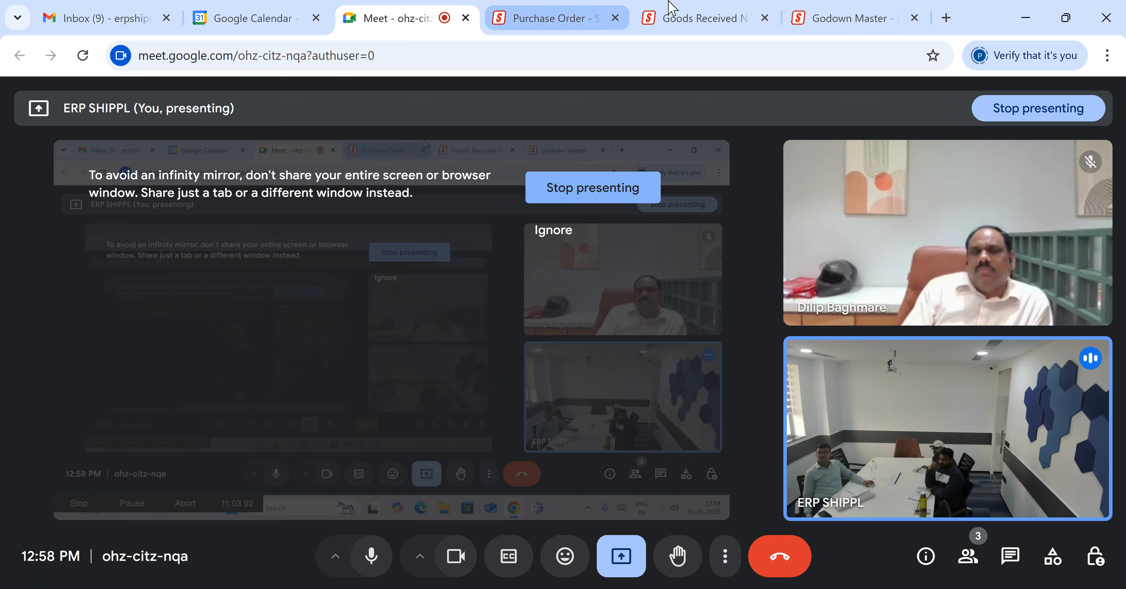
{"action": "left_click", "coordinate": [694, 18]}
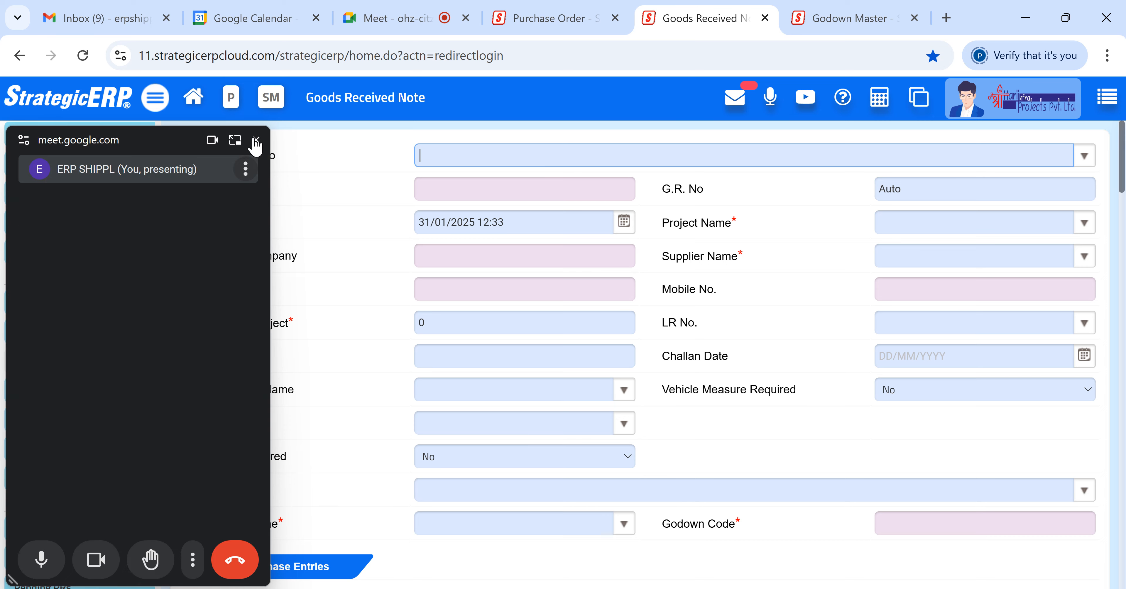
{"action": "left_click_drag", "start_coordinate": [171, 148], "coordinate": [170, 587]}
- Search the Goods Received Note records and open the newly created note
{"action": "scroll", "coordinate": [678, 356], "scroll_direction": "down", "scroll_amount": 5}
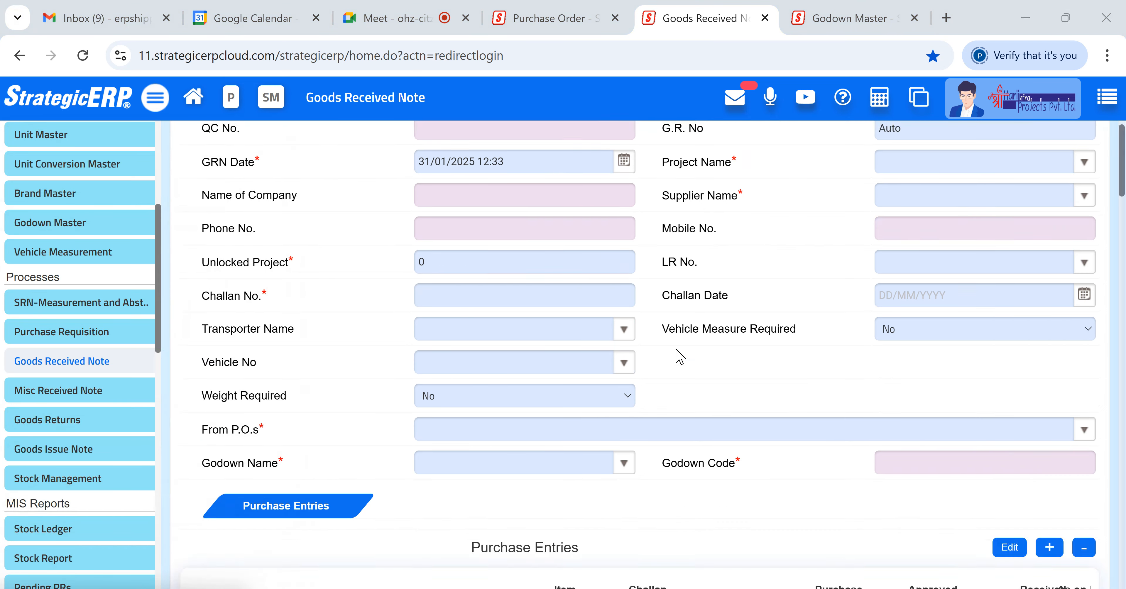
{"action": "scroll", "coordinate": [677, 356], "scroll_direction": "down", "scroll_amount": 8}
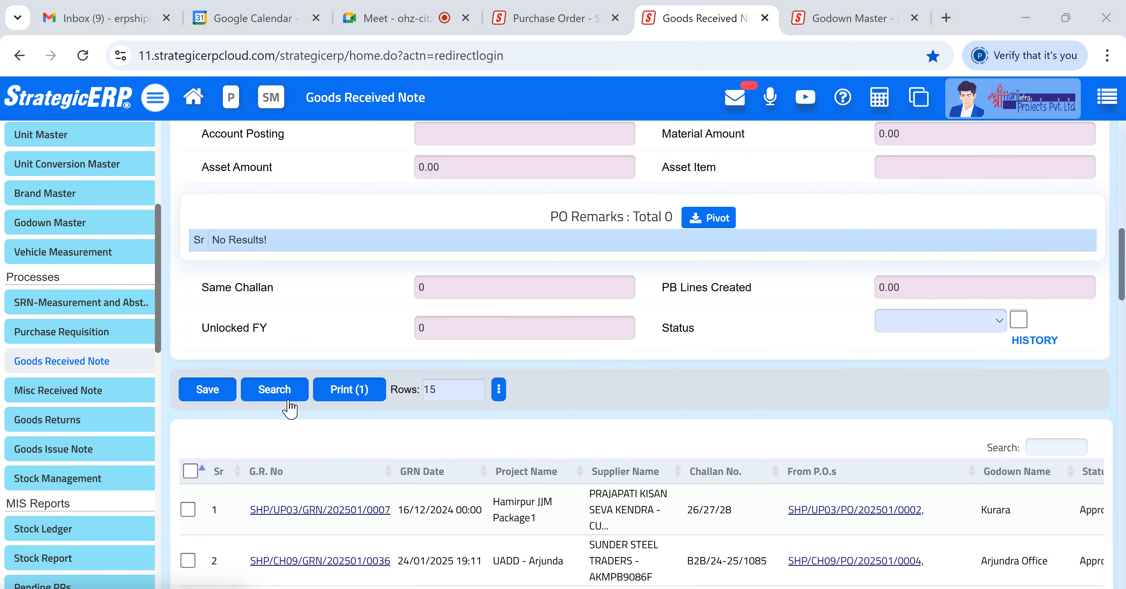
{"action": "left_click", "coordinate": [276, 389]}
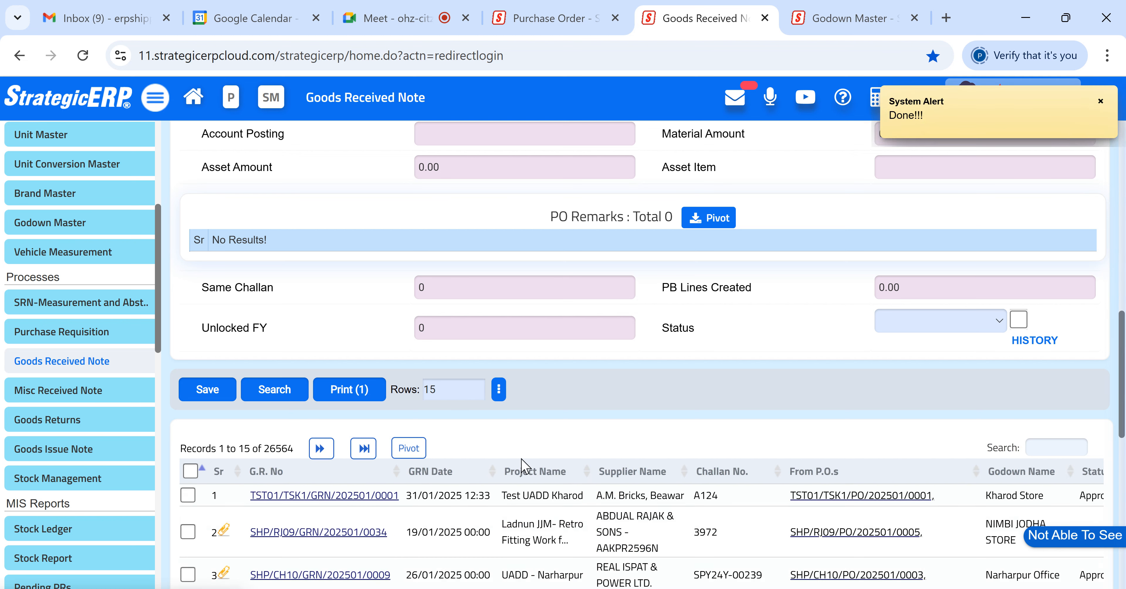
{"action": "left_click", "coordinate": [537, 498]}
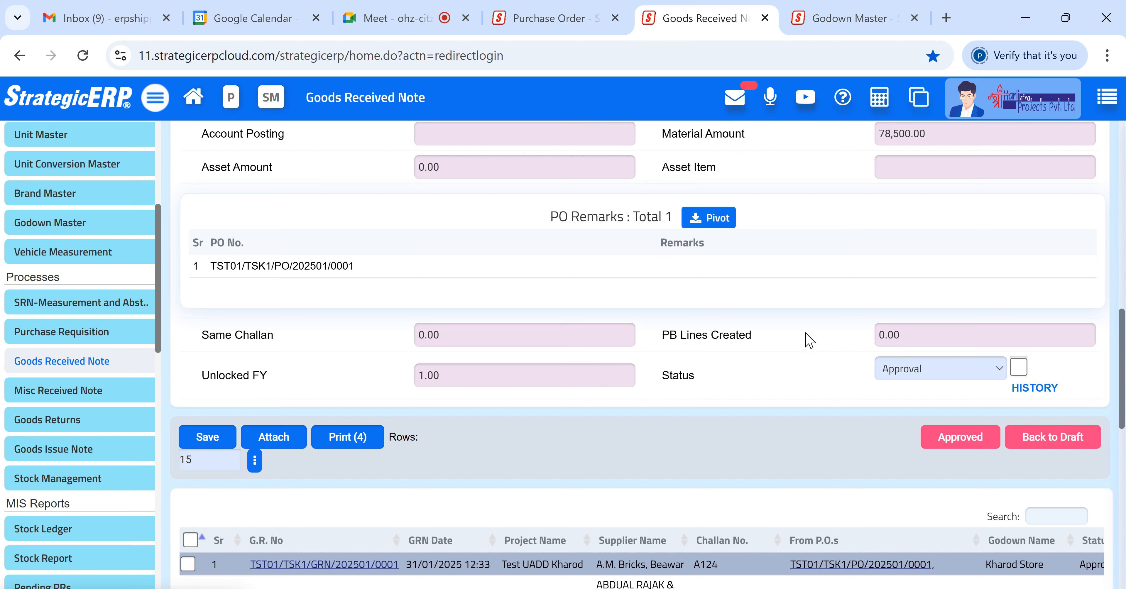
- Examine the opened note's details and the available status options
{"action": "scroll", "coordinate": [533, 221], "scroll_direction": "up", "scroll_amount": 10}
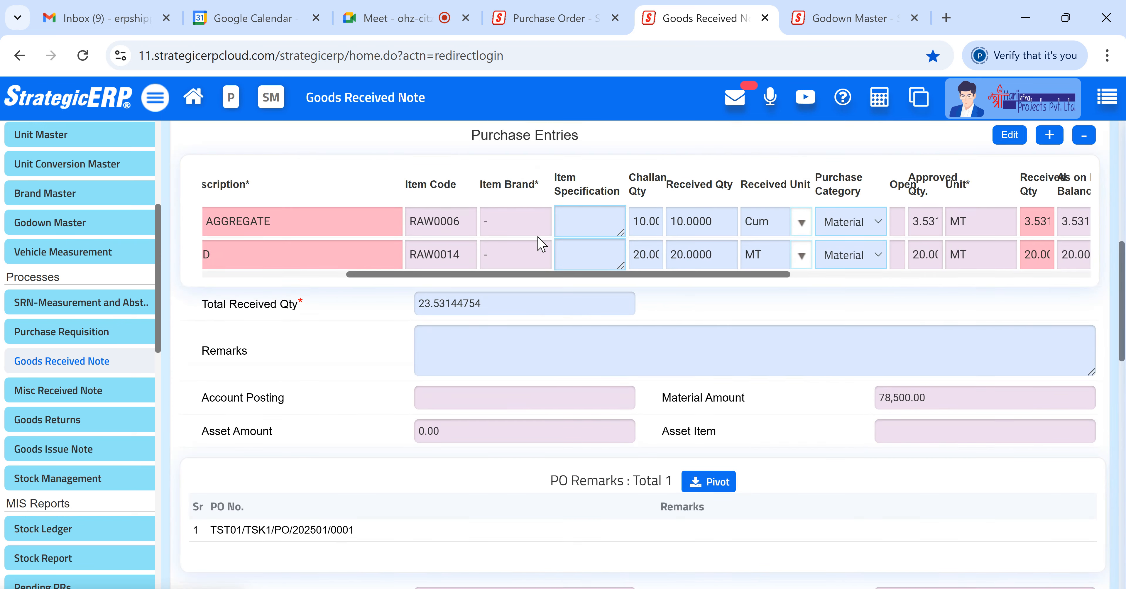
{"action": "scroll", "coordinate": [541, 244], "scroll_direction": "up", "scroll_amount": 1}
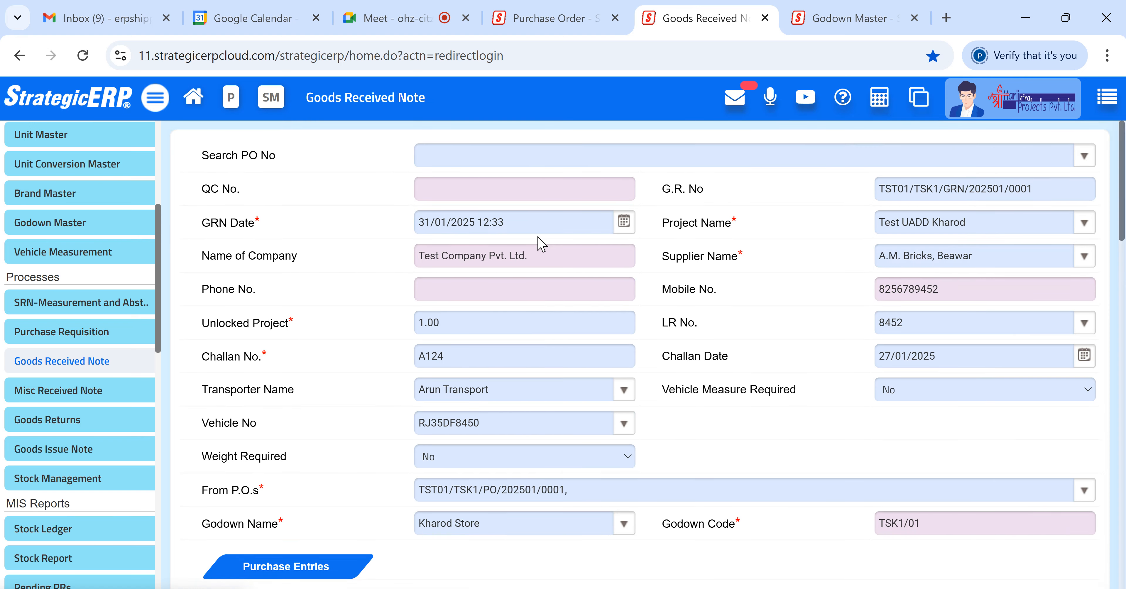
{"action": "scroll", "coordinate": [544, 246], "scroll_direction": "down", "scroll_amount": 10}
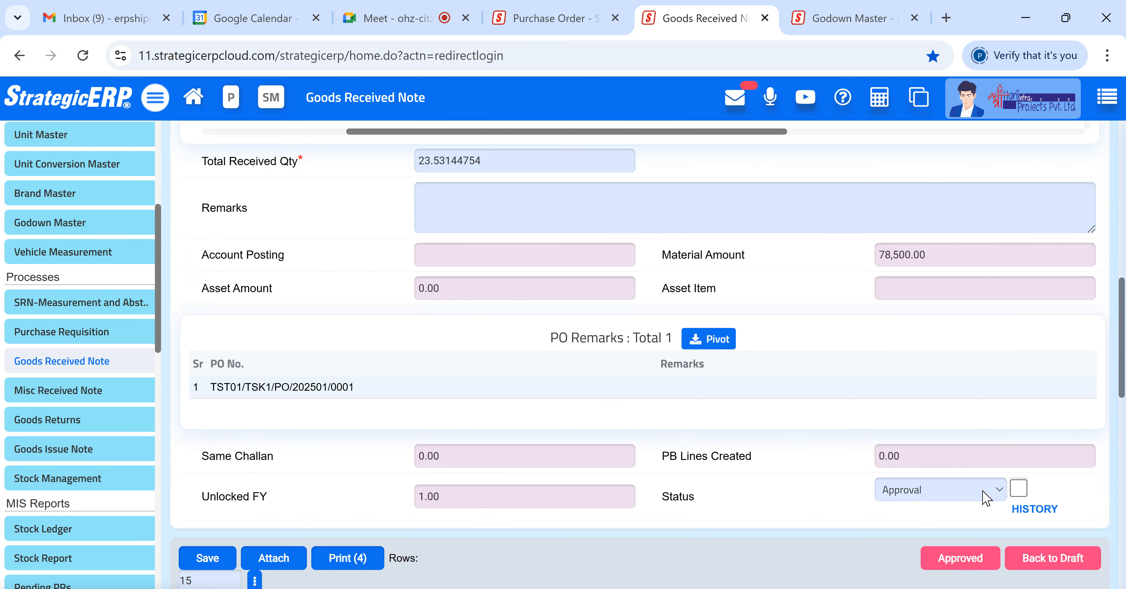
{"action": "left_click", "coordinate": [1000, 496]}
{"action": "left_click", "coordinate": [1019, 488]}
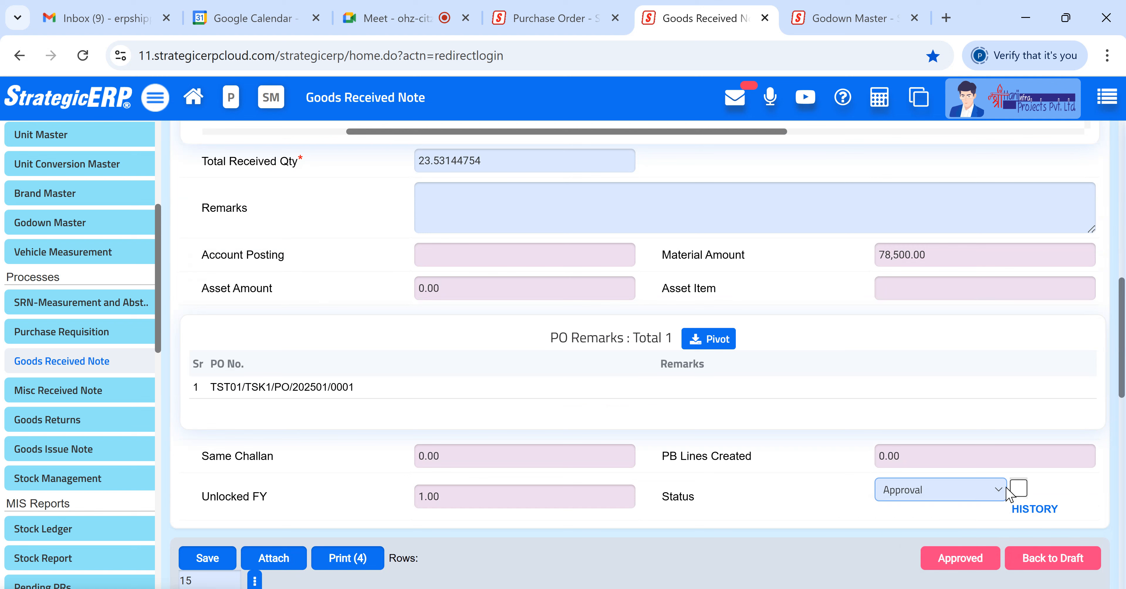
{"action": "left_click", "coordinate": [995, 496]}
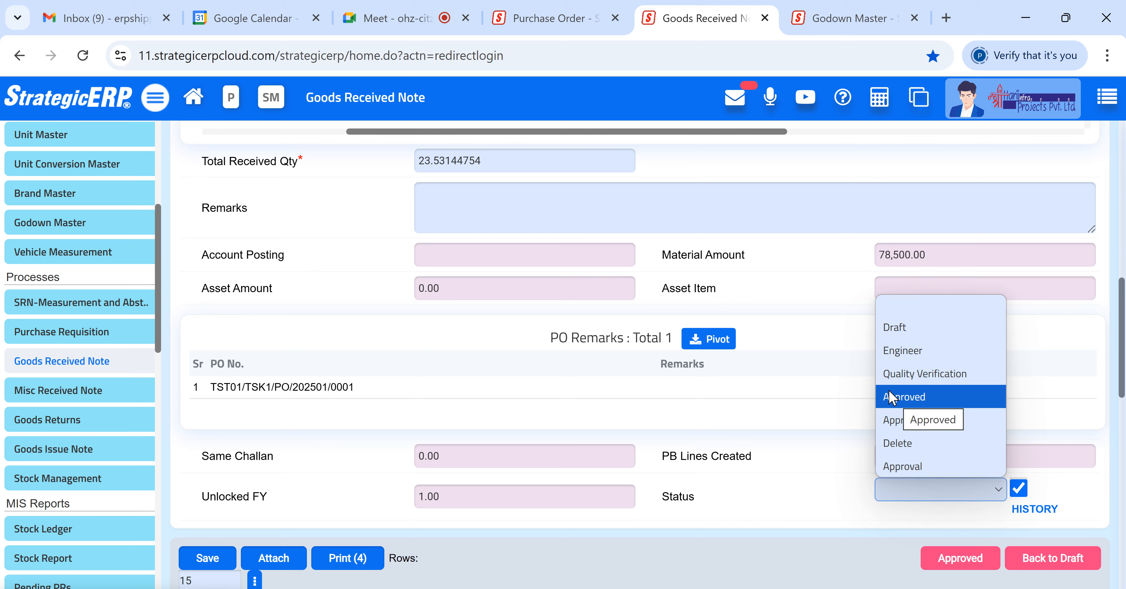
{"action": "left_click", "coordinate": [836, 434]}
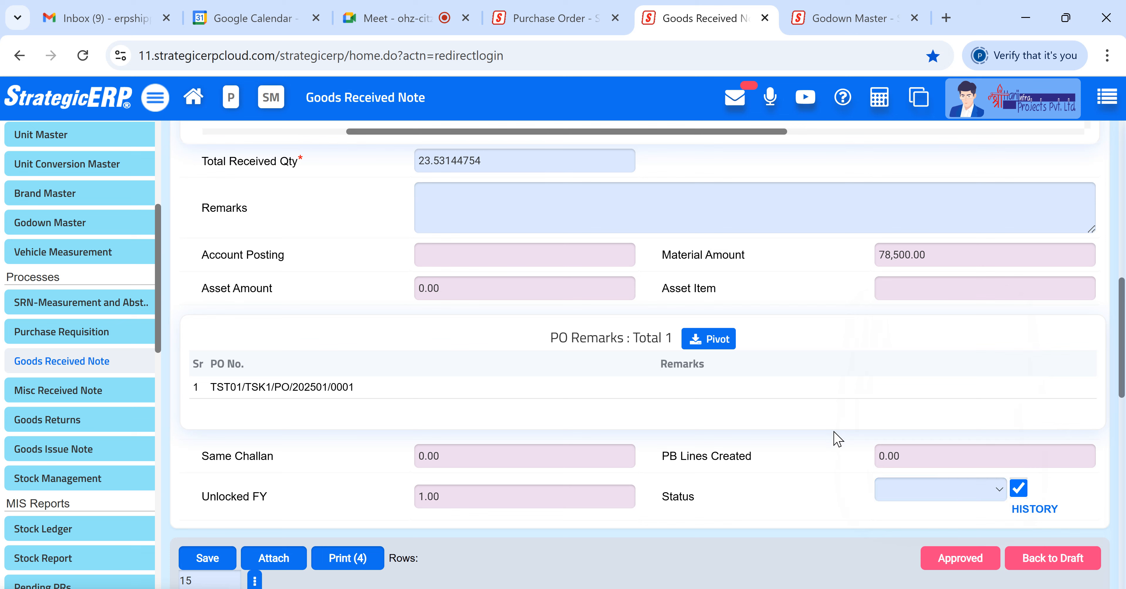
- Set the note's status to Approval, clear the History option, and approve the Goods Received Note, confirming the prompt
{"action": "left_click", "coordinate": [996, 490]}
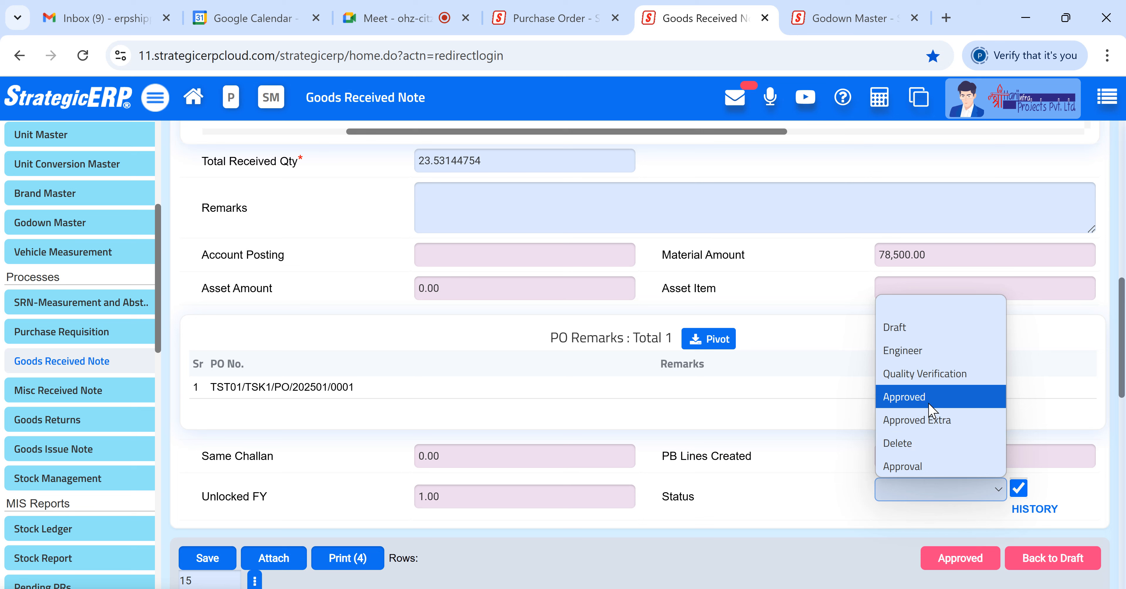
{"action": "left_click", "coordinate": [930, 468]}
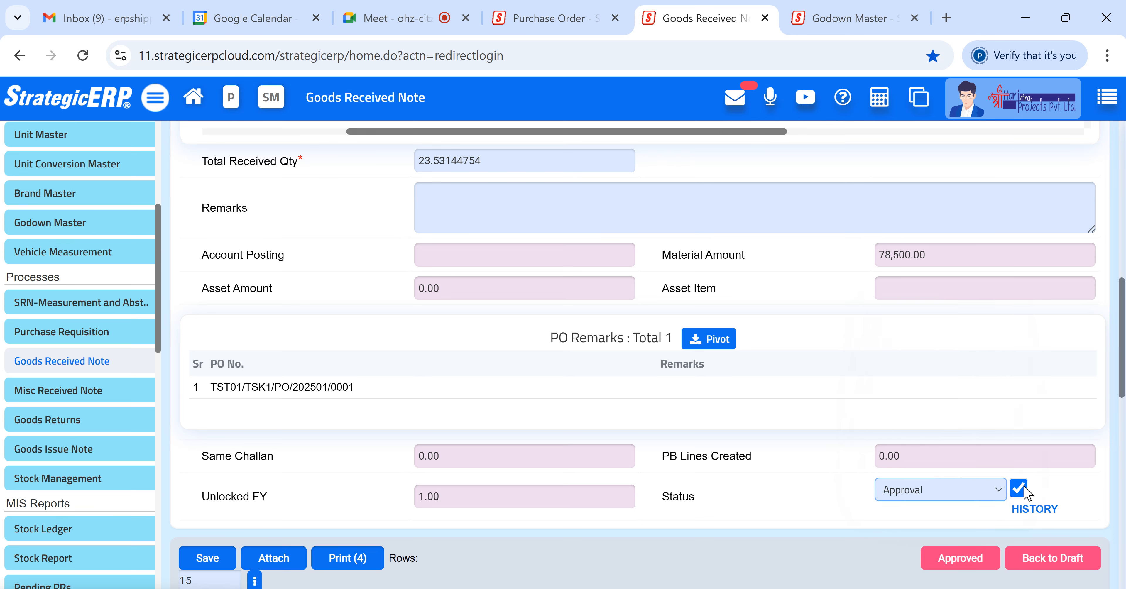
{"action": "left_click", "coordinate": [1018, 488]}
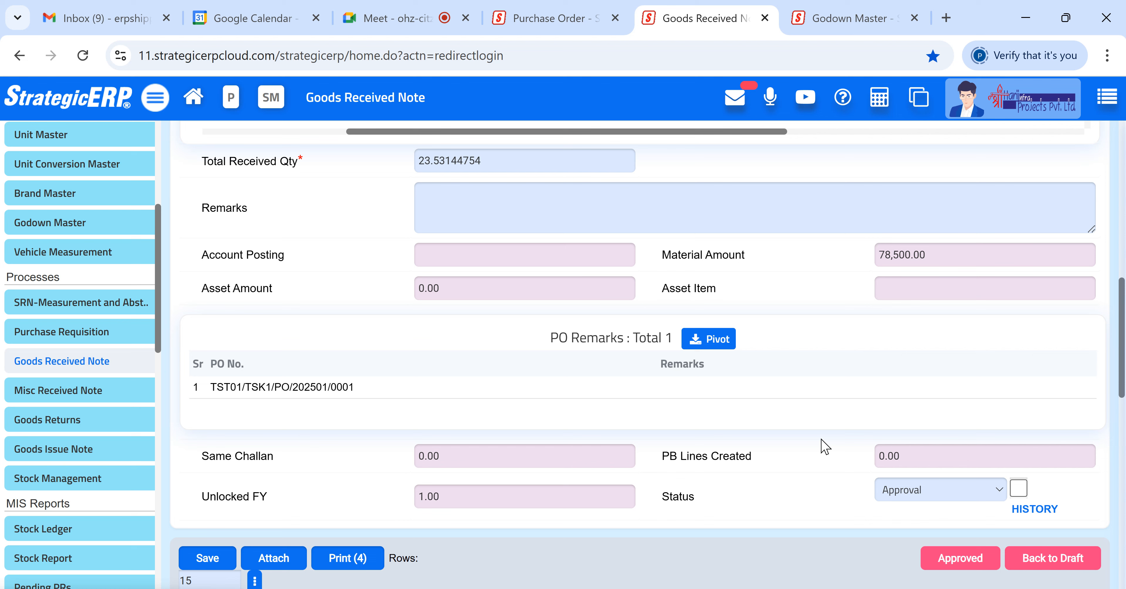
{"action": "left_click", "coordinate": [970, 557]}
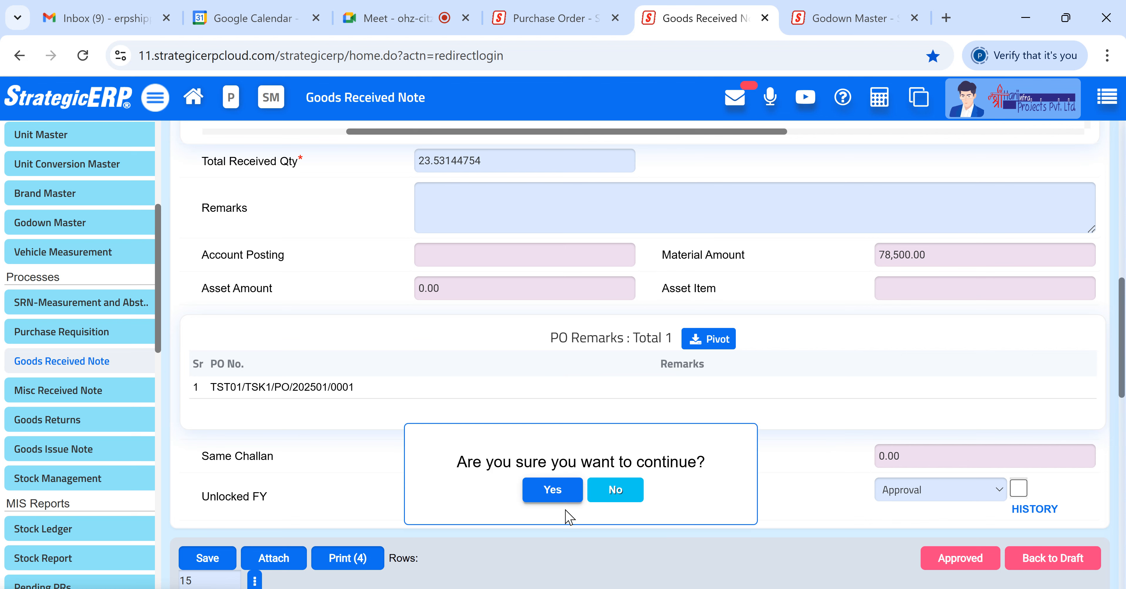
{"action": "left_click", "coordinate": [563, 497]}
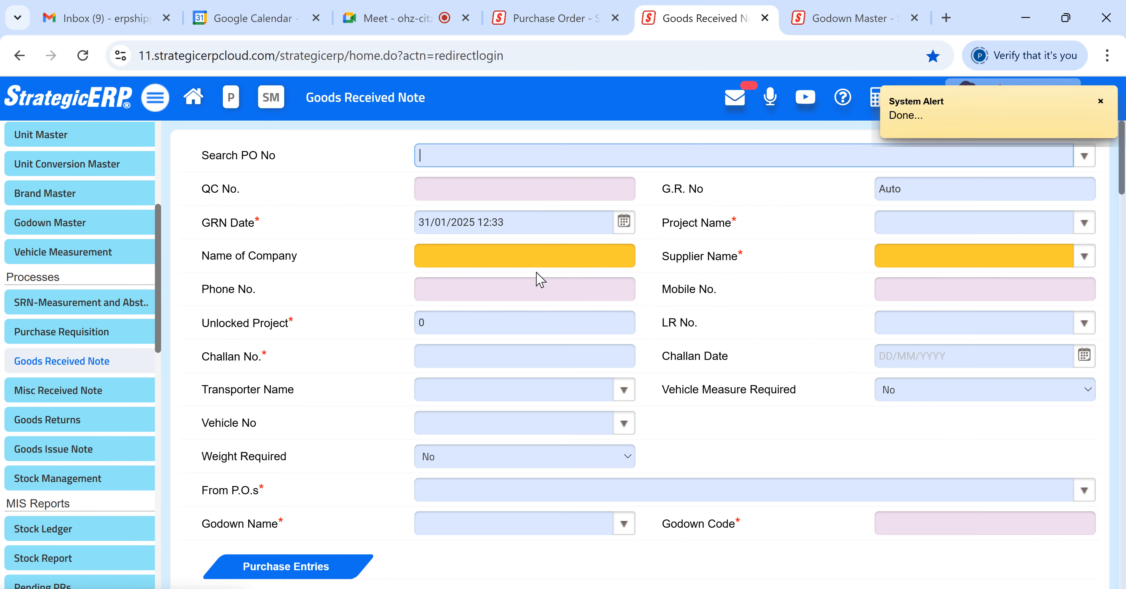
- Reopen the approved note from the Goods Received Note records list
{"action": "scroll", "coordinate": [691, 258], "scroll_direction": "down", "scroll_amount": 5}
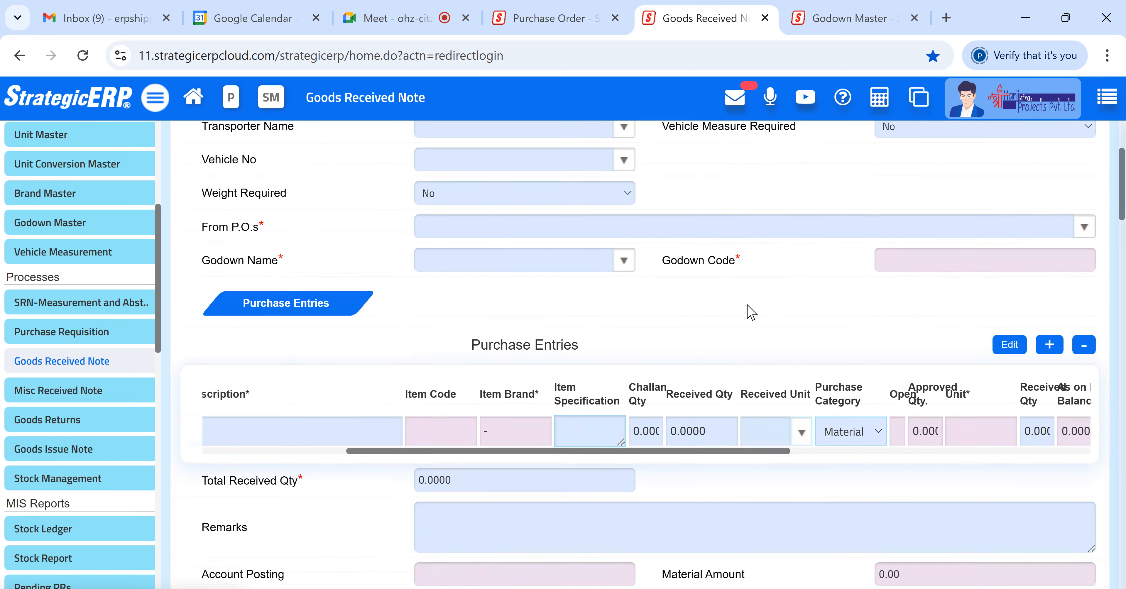
{"action": "scroll", "coordinate": [743, 324], "scroll_direction": "down", "scroll_amount": 9}
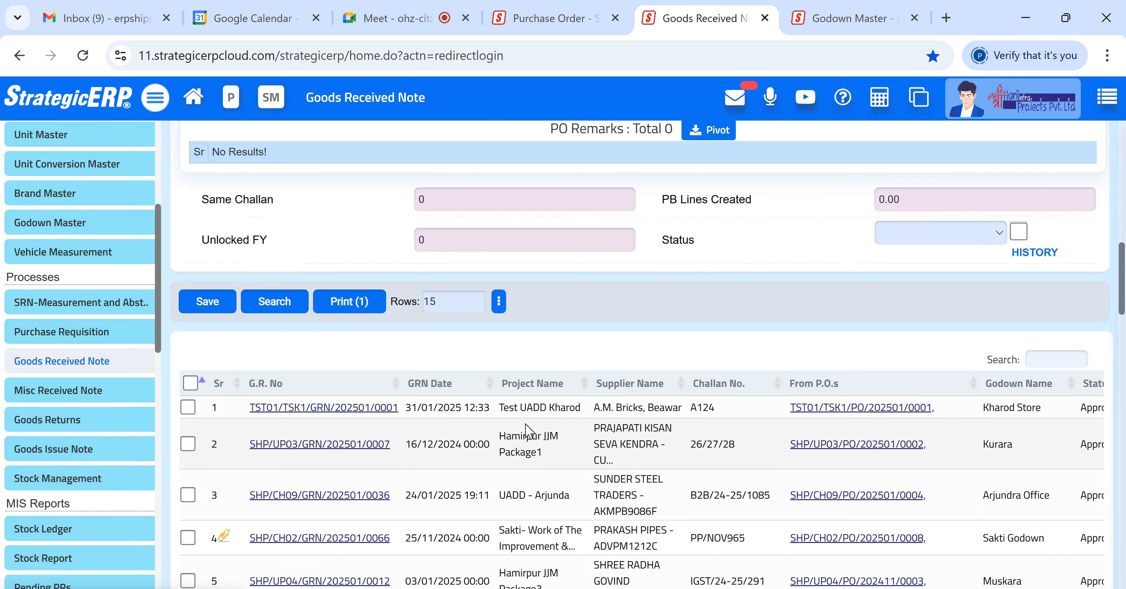
{"action": "left_click", "coordinate": [614, 407]}
- Examine the reopened note's material amount, item entries and header details
{"action": "scroll", "coordinate": [615, 409], "scroll_direction": "up", "scroll_amount": 10}
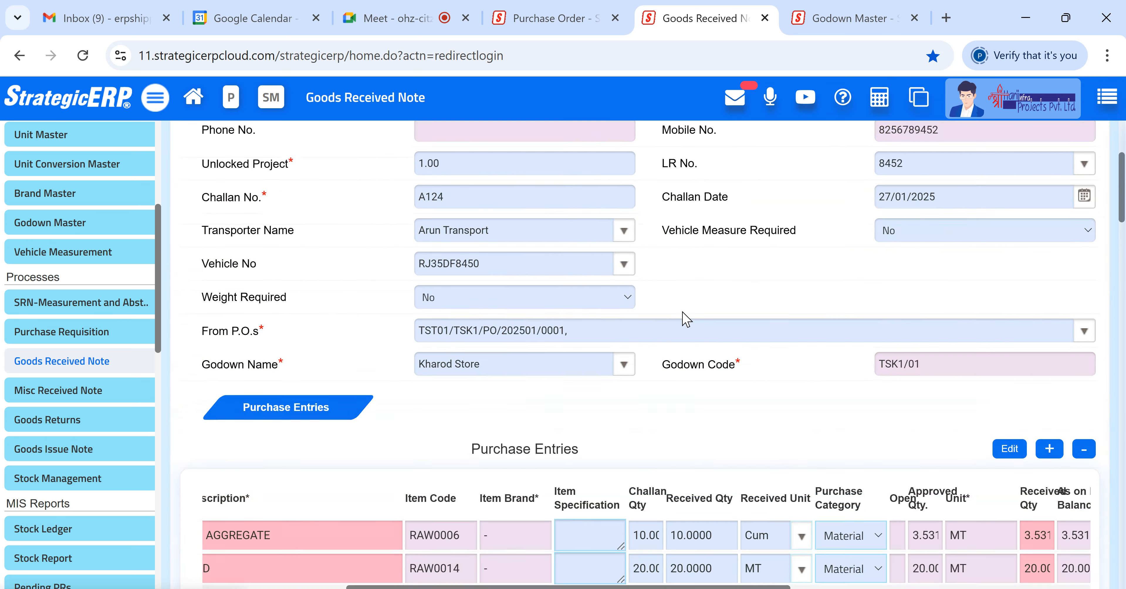
{"action": "scroll", "coordinate": [704, 329], "scroll_direction": "down", "scroll_amount": 7}
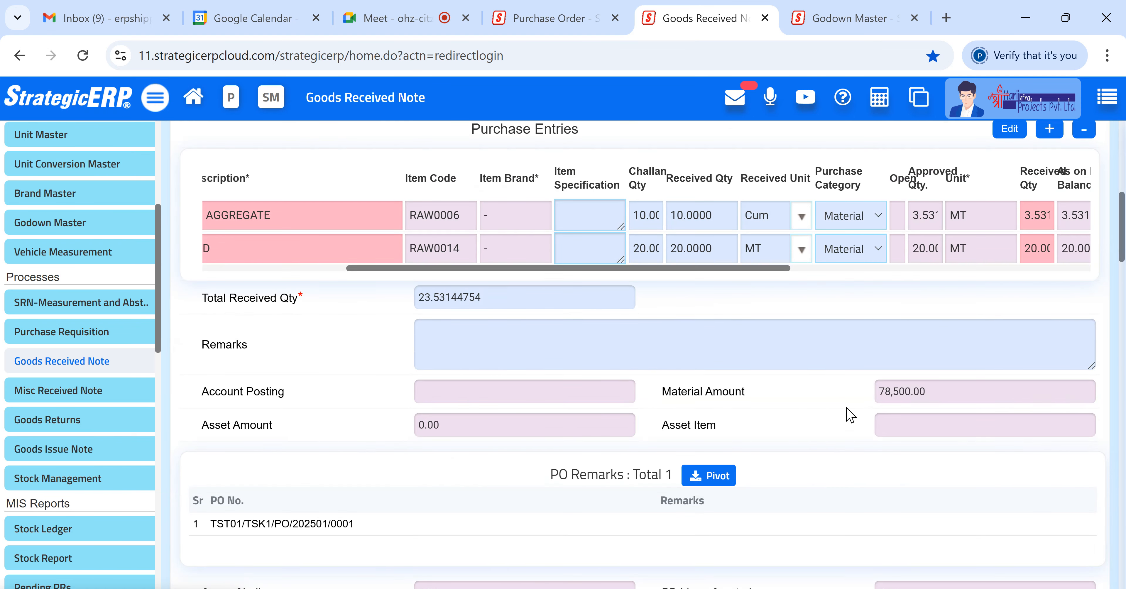
{"action": "left_click_drag", "start_coordinate": [954, 395], "coordinate": [872, 389]}
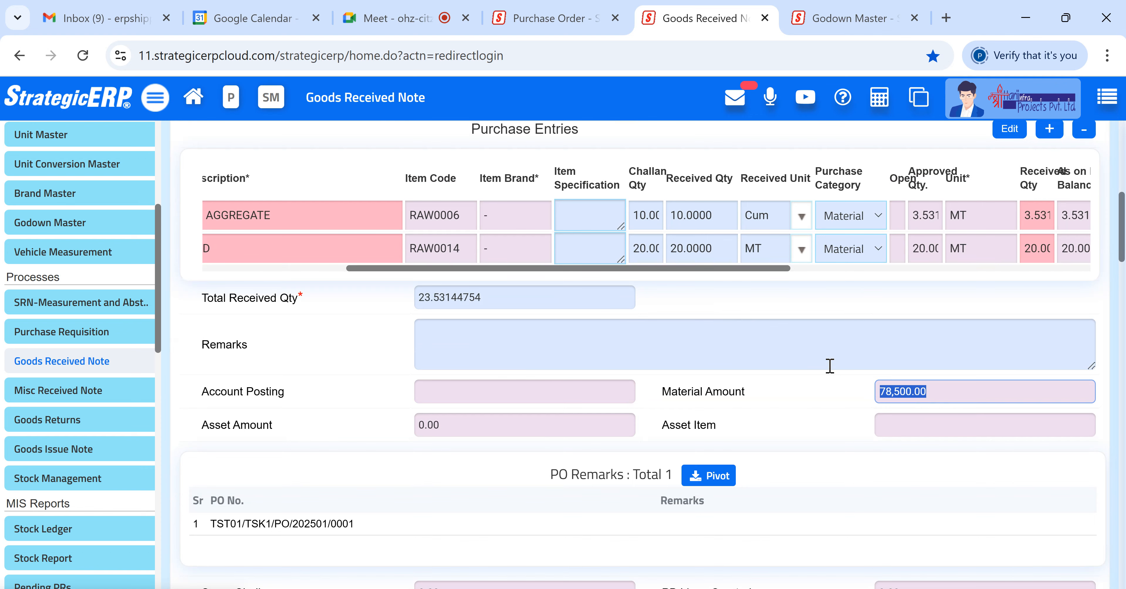
{"action": "left_click_drag", "start_coordinate": [563, 268], "coordinate": [411, 273]}
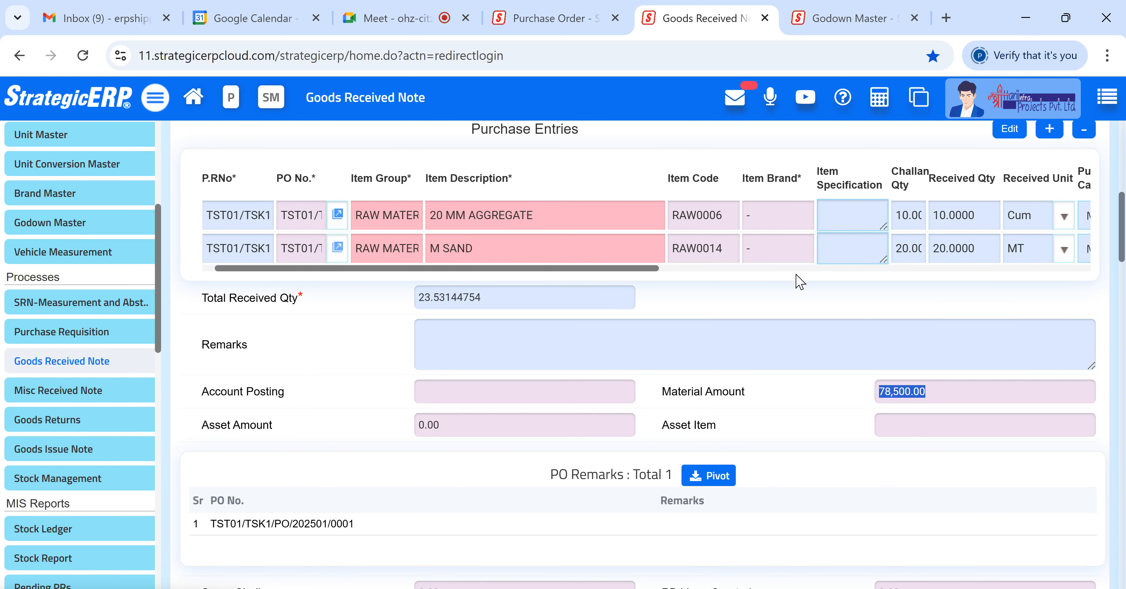
{"action": "left_click", "coordinate": [709, 390]}
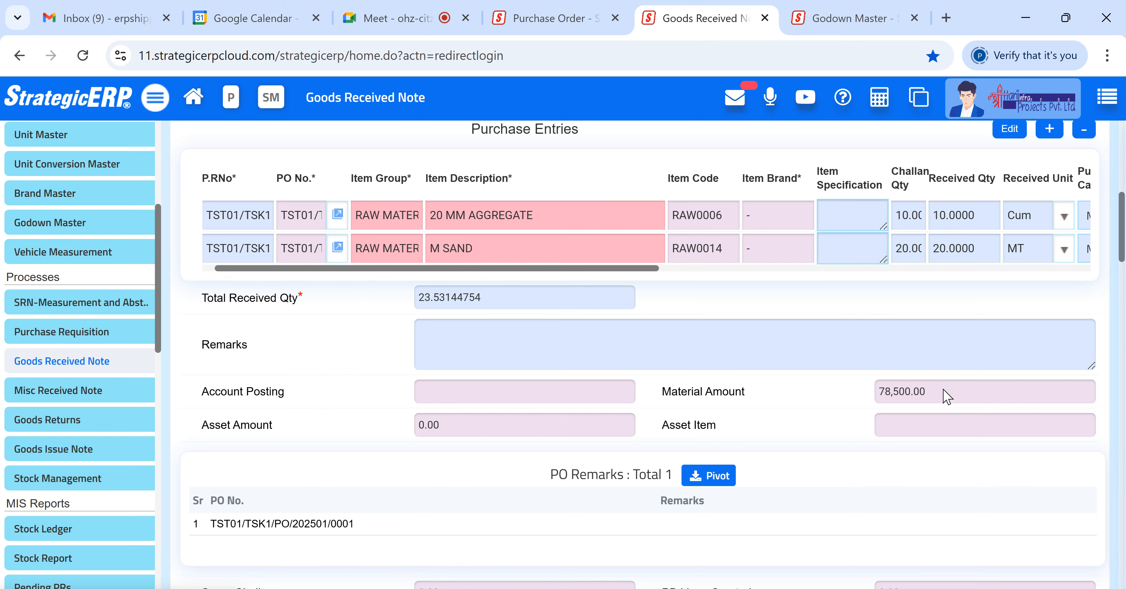
{"action": "left_click_drag", "start_coordinate": [942, 395], "coordinate": [875, 391]}
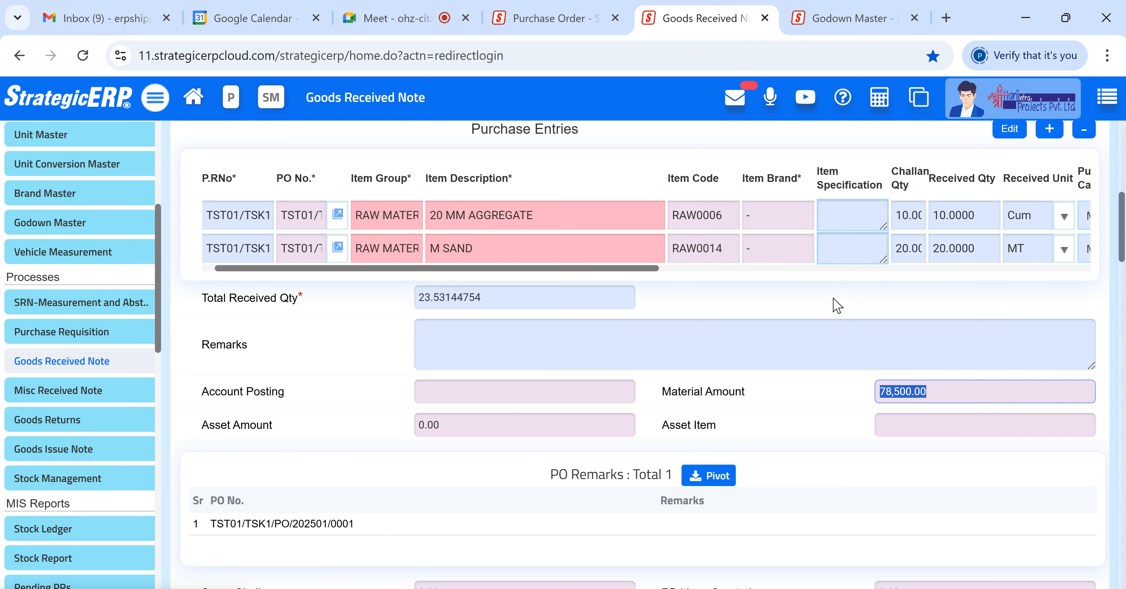
{"action": "left_click", "coordinate": [956, 388]}
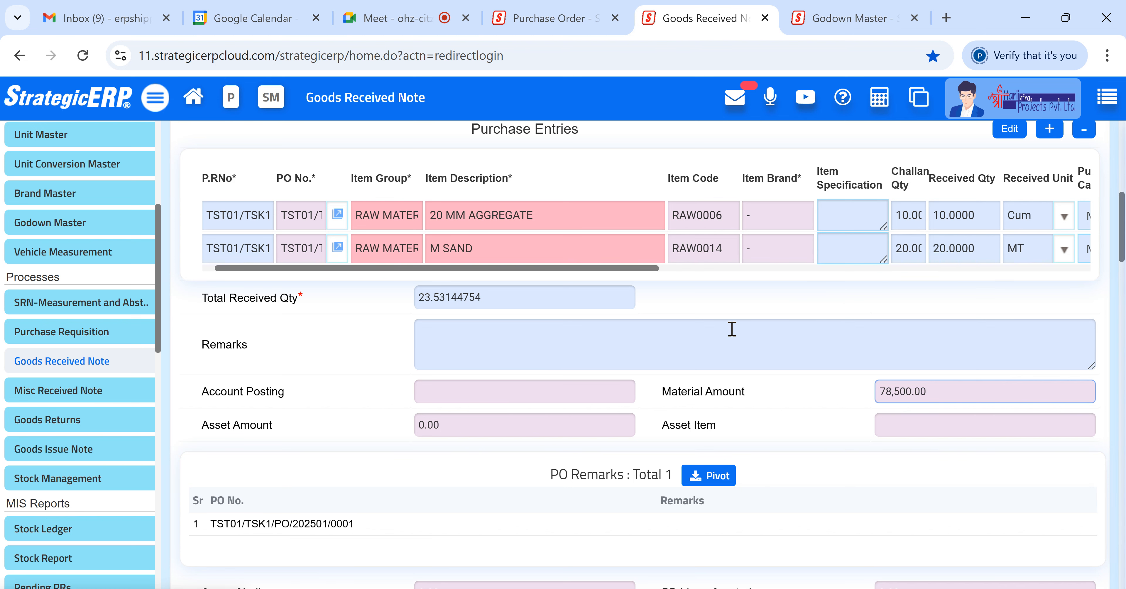
{"action": "left_click_drag", "start_coordinate": [957, 396], "coordinate": [852, 396]}
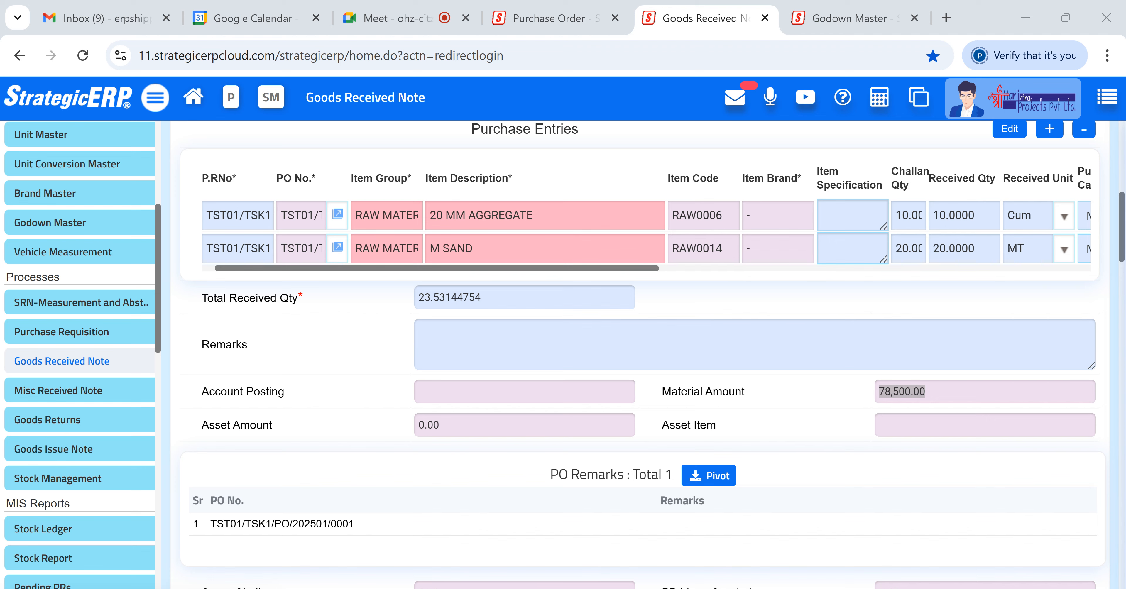
{"action": "scroll", "coordinate": [569, 343], "scroll_direction": "up", "scroll_amount": 6}
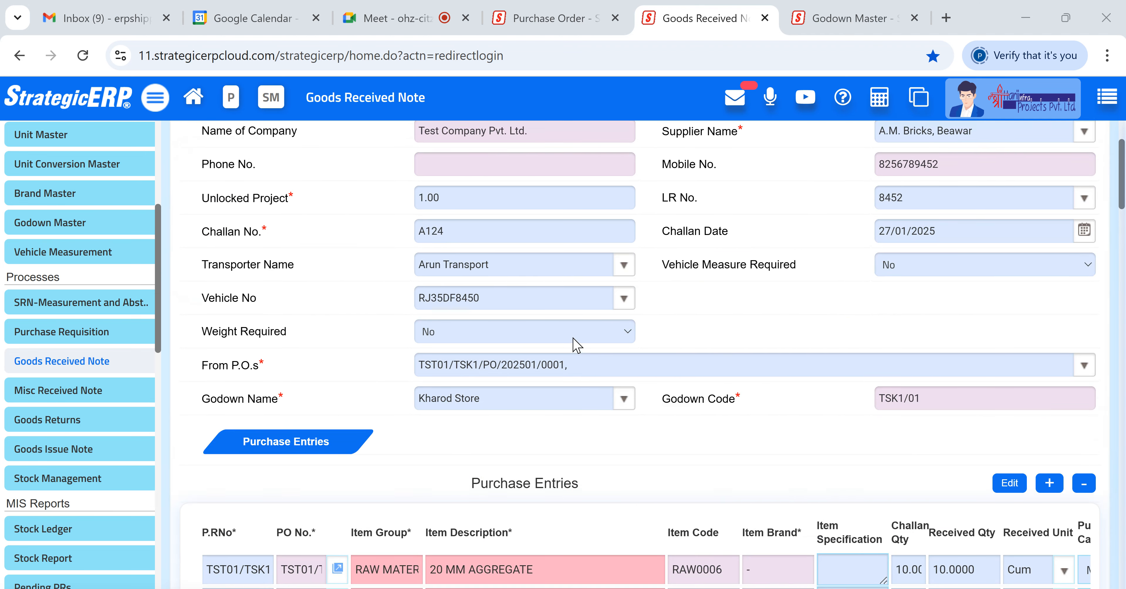
{"action": "scroll", "coordinate": [575, 345], "scroll_direction": "up", "scroll_amount": 3}
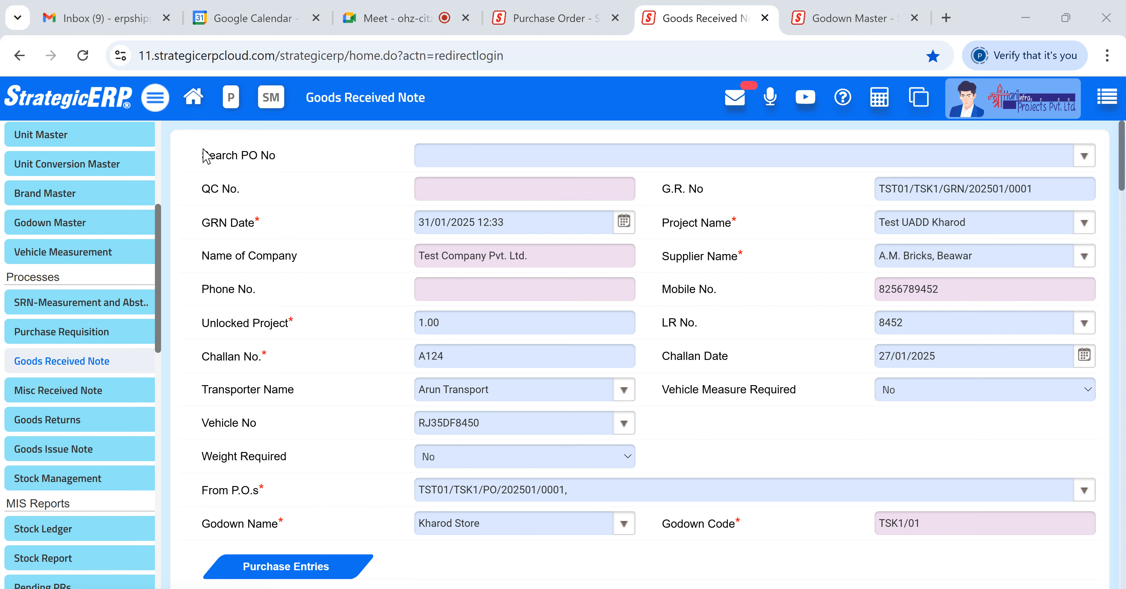
{"action": "left_click_drag", "start_coordinate": [203, 148], "coordinate": [271, 165]}
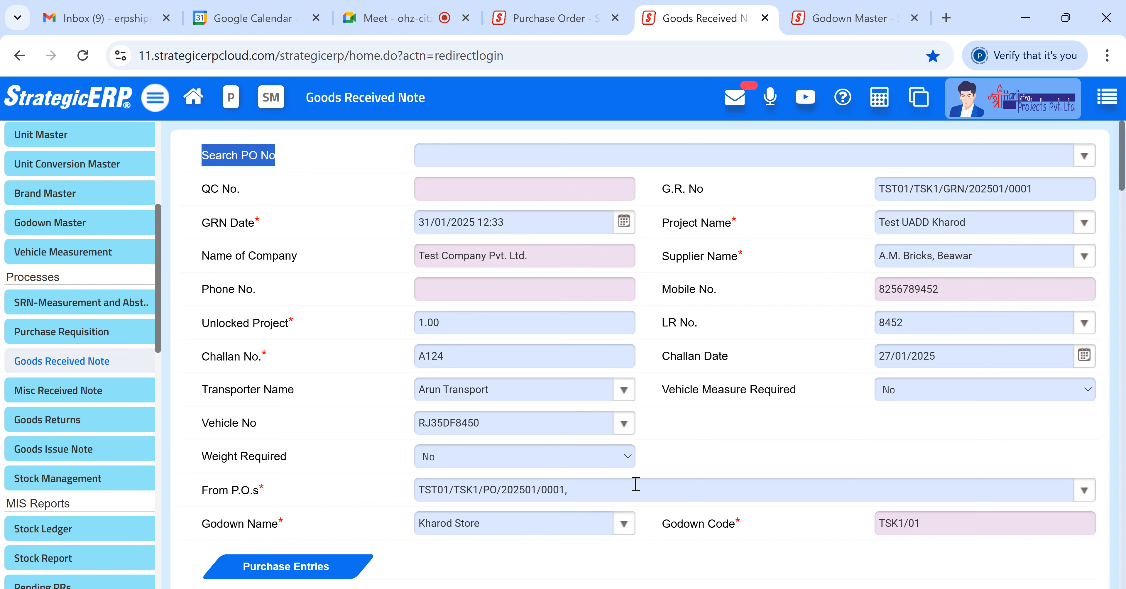
- Examine the purchase entry columns and the options available for the purchase category
{"action": "scroll", "coordinate": [635, 484], "scroll_direction": "down", "scroll_amount": 4}
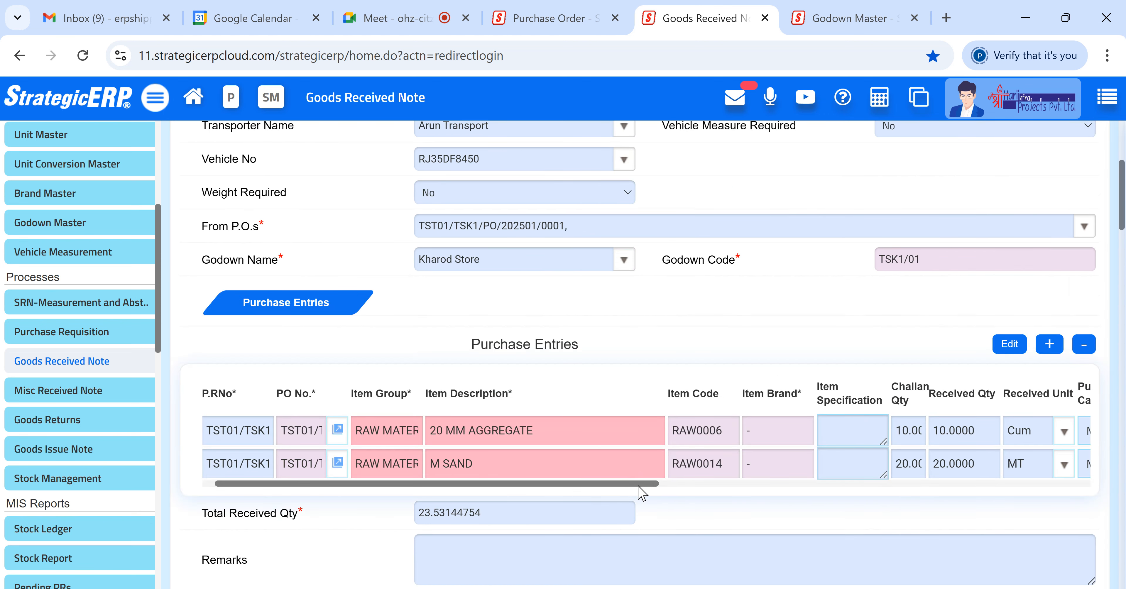
{"action": "scroll", "coordinate": [668, 492], "scroll_direction": "right", "scroll_amount": 3}
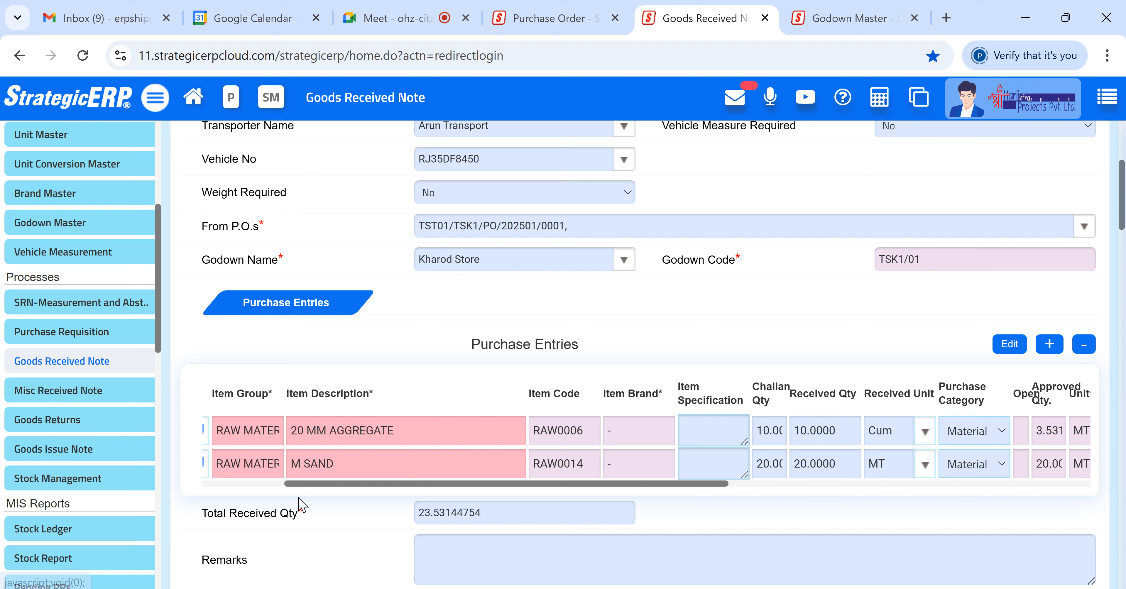
{"action": "left_click_drag", "start_coordinate": [309, 486], "coordinate": [205, 488]}
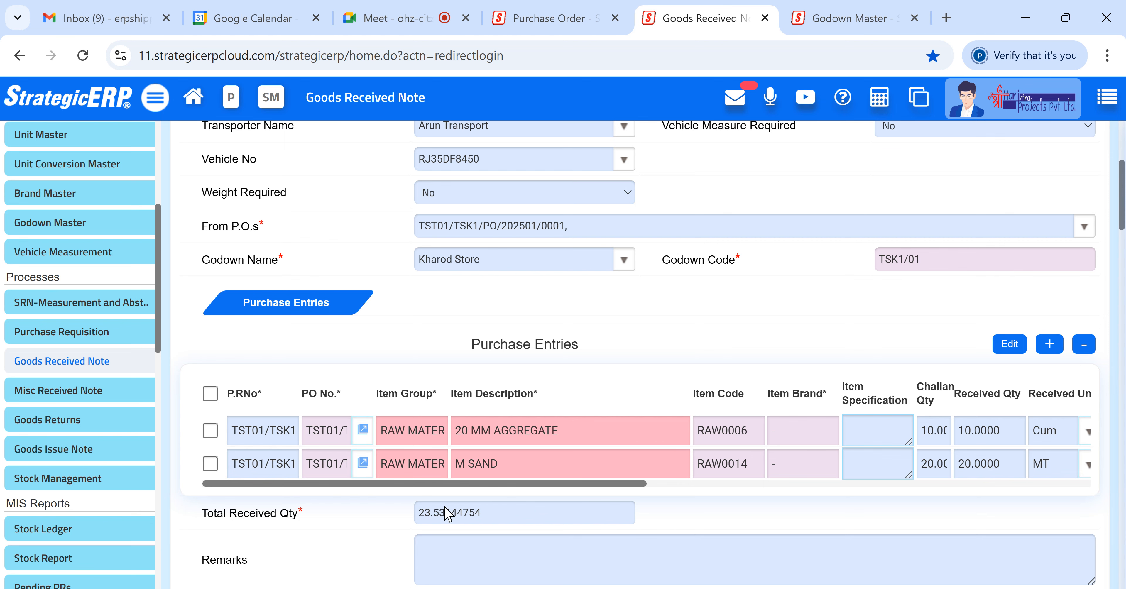
{"action": "scroll", "coordinate": [446, 513], "scroll_direction": "down", "scroll_amount": 1}
{"action": "left_click_drag", "start_coordinate": [927, 521], "coordinate": [854, 524]}
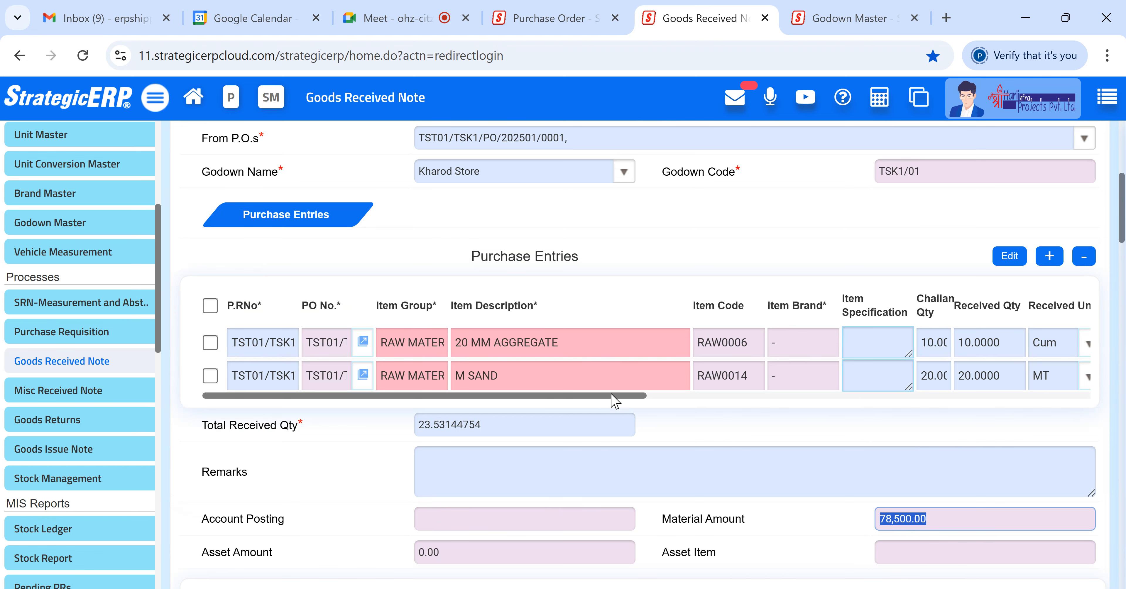
{"action": "left_click_drag", "start_coordinate": [614, 395], "coordinate": [775, 404]}
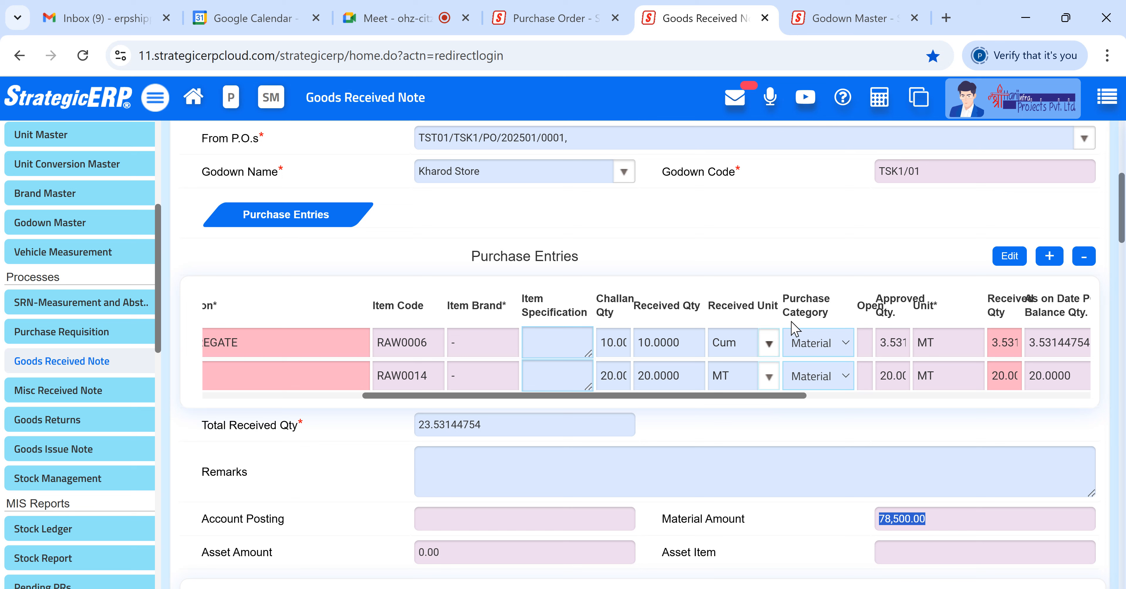
{"action": "left_click_drag", "start_coordinate": [836, 318], "coordinate": [783, 302]}
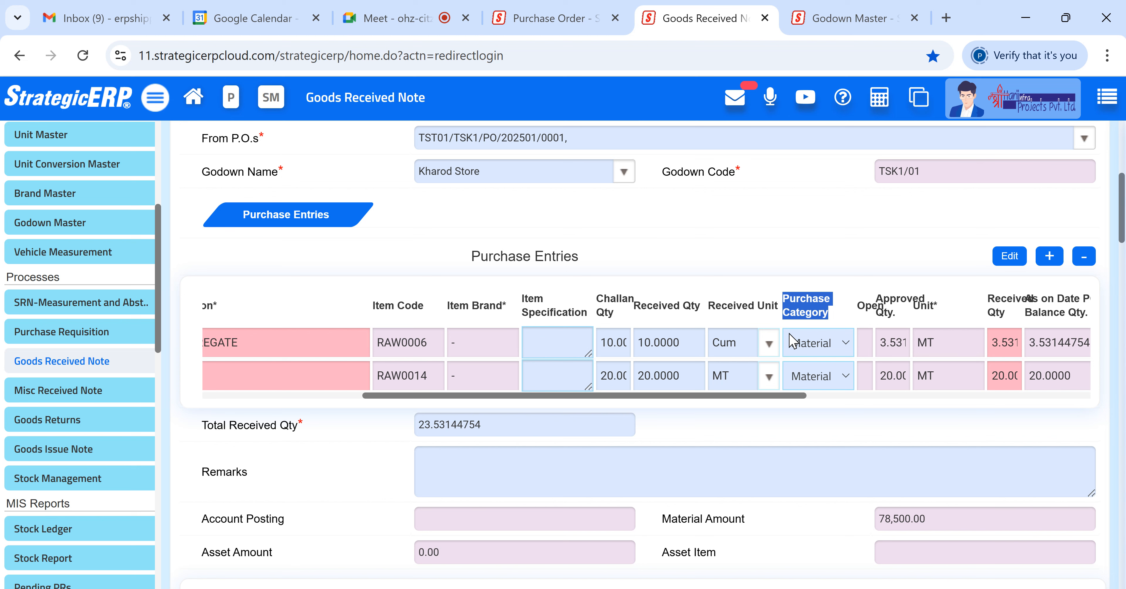
{"action": "left_click", "coordinate": [795, 341]}
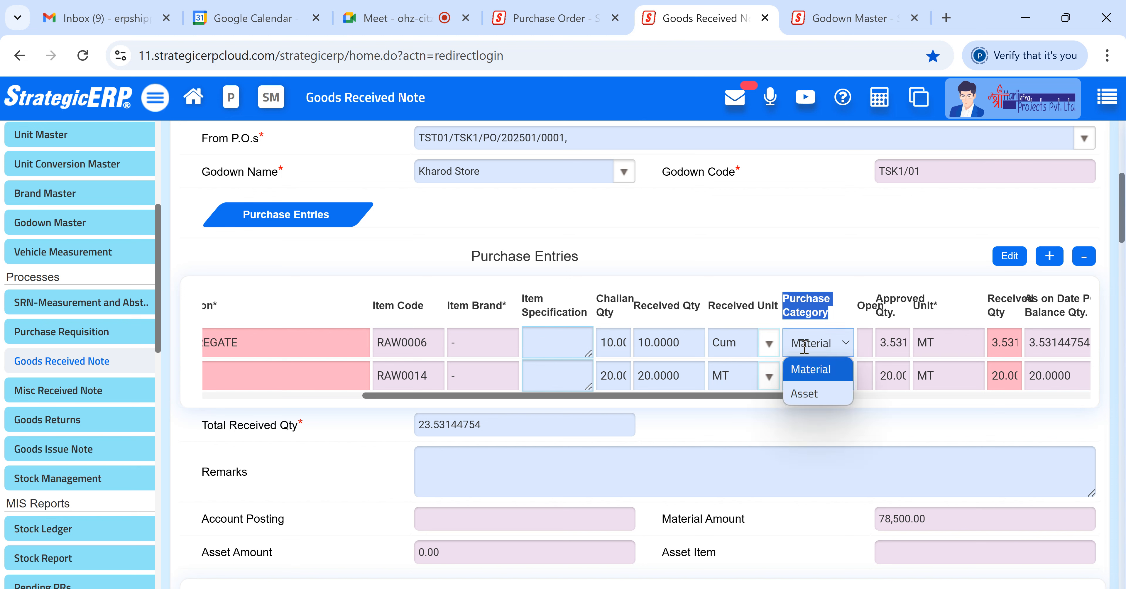
{"action": "left_click", "coordinate": [844, 316]}
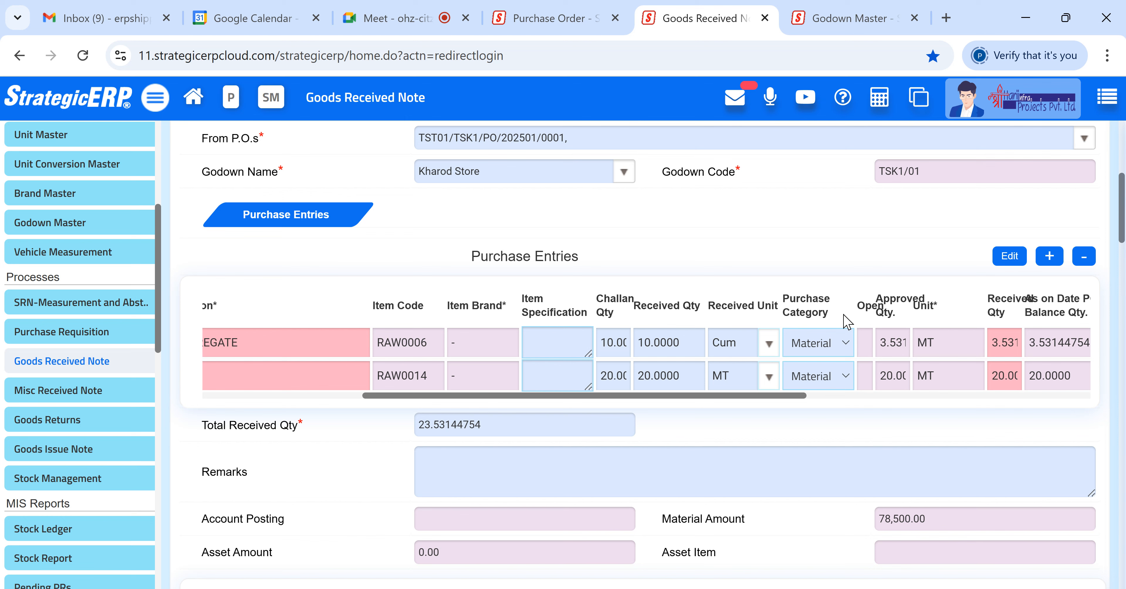
- Switch to the other ERP tab and browse the Asset Management module and its workflow
{"action": "left_click", "coordinate": [579, 10]}
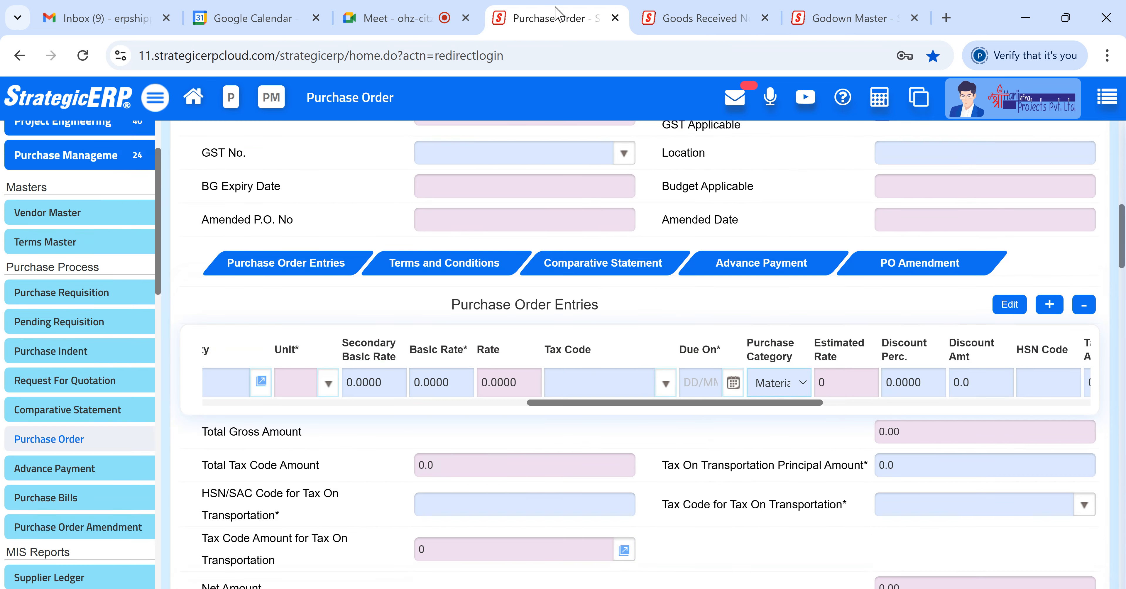
{"action": "scroll", "coordinate": [122, 160], "scroll_direction": "up", "scroll_amount": 2}
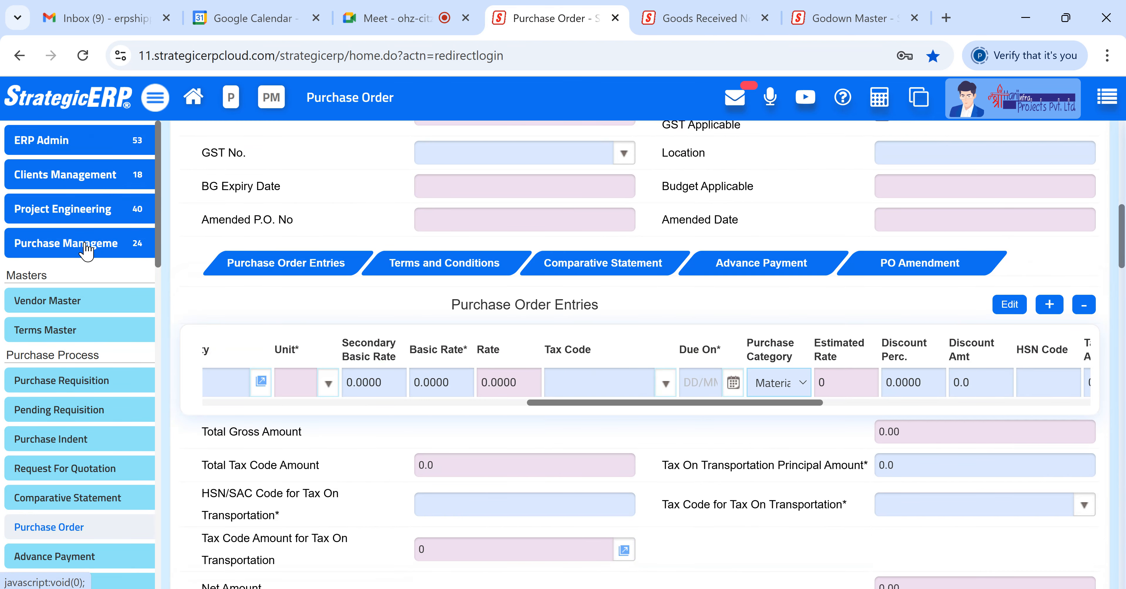
{"action": "left_click", "coordinate": [79, 246]}
{"action": "left_click", "coordinate": [79, 245]}
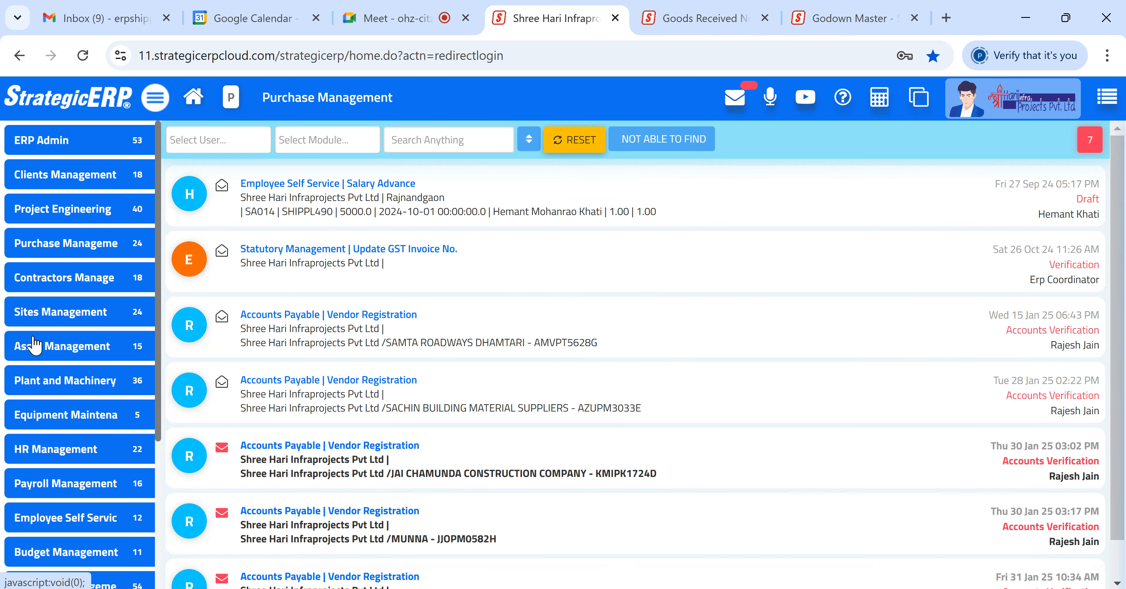
{"action": "left_click", "coordinate": [93, 347]}
{"action": "scroll", "coordinate": [35, 406], "scroll_direction": "down", "scroll_amount": 3}
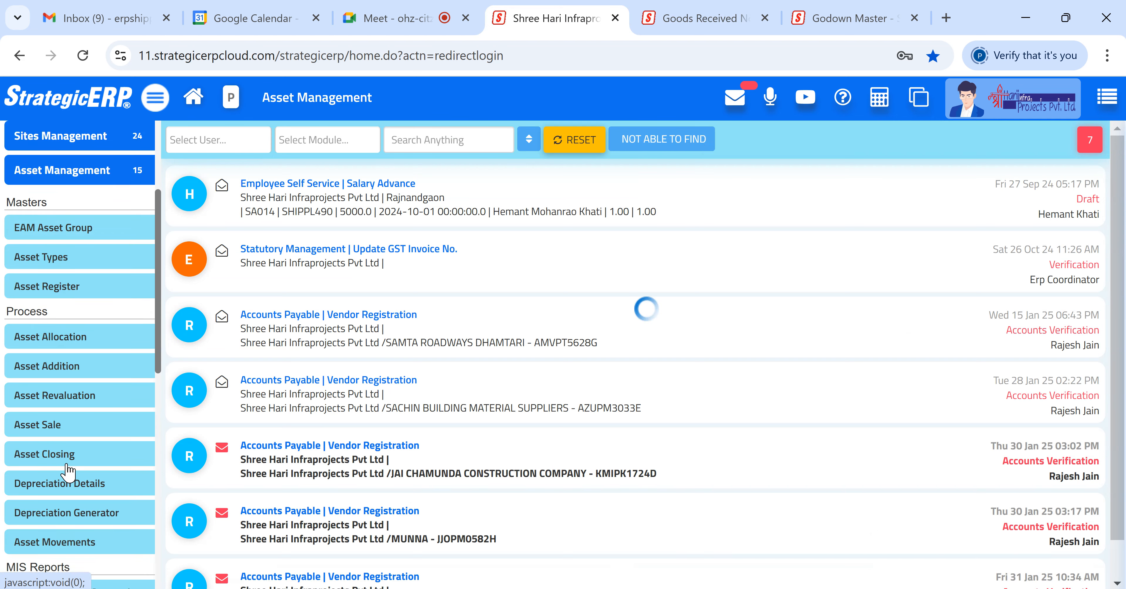
{"action": "scroll", "coordinate": [48, 535], "scroll_direction": "down", "scroll_amount": 2}
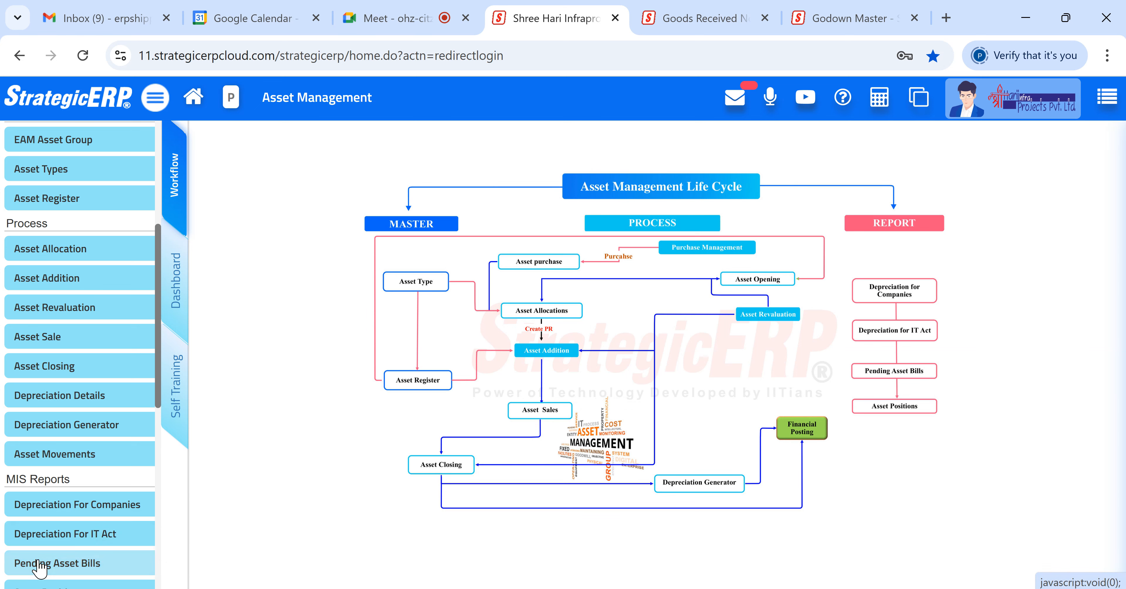
{"action": "scroll", "coordinate": [46, 511], "scroll_direction": "down", "scroll_amount": 2}
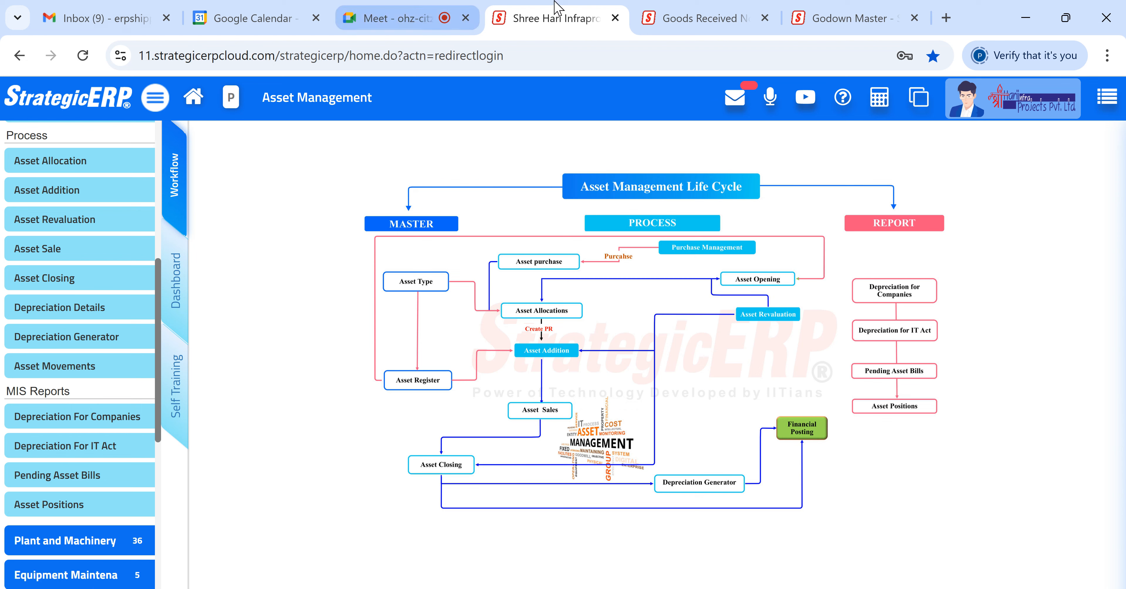
- Return to the Goods Received Note and review the purchase category column of the entries
{"action": "left_click", "coordinate": [671, 13]}
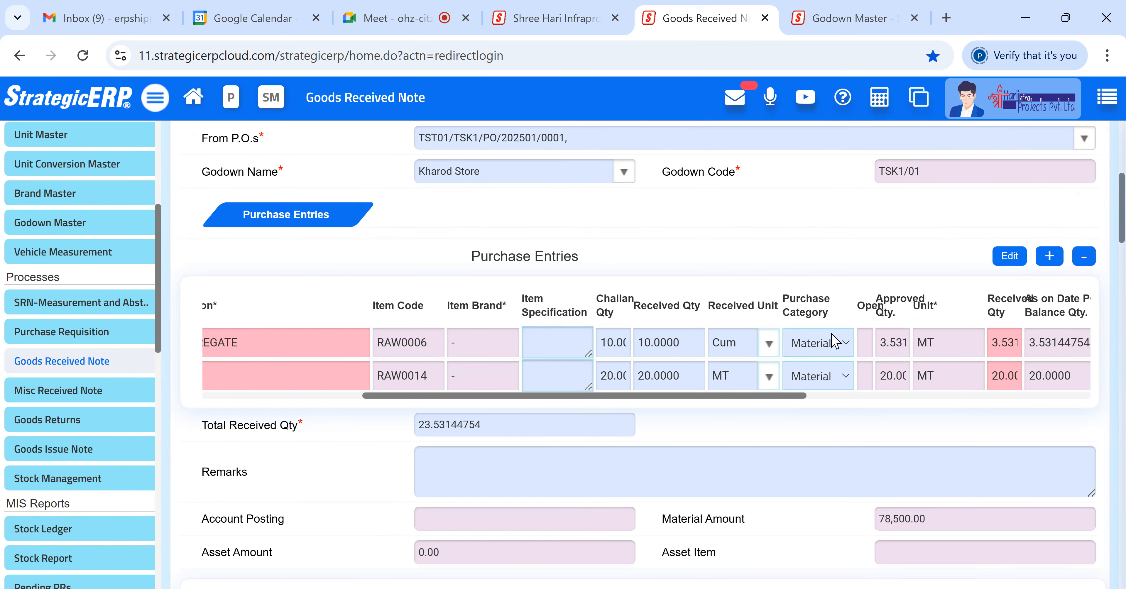
{"action": "left_click_drag", "start_coordinate": [829, 313], "coordinate": [786, 295]}
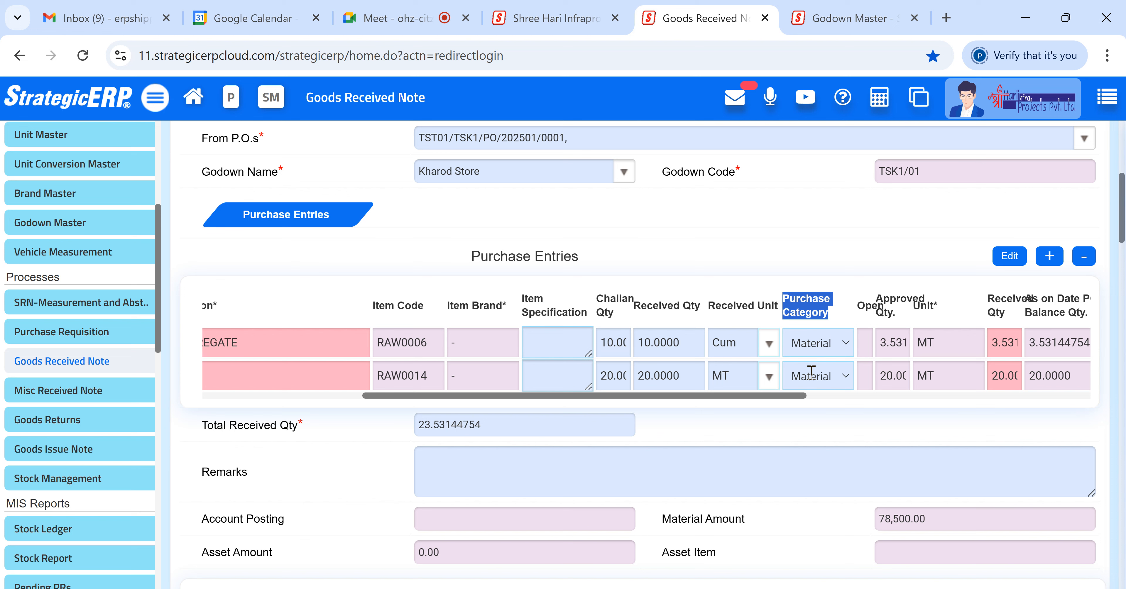
{"action": "left_click", "coordinate": [825, 426]}
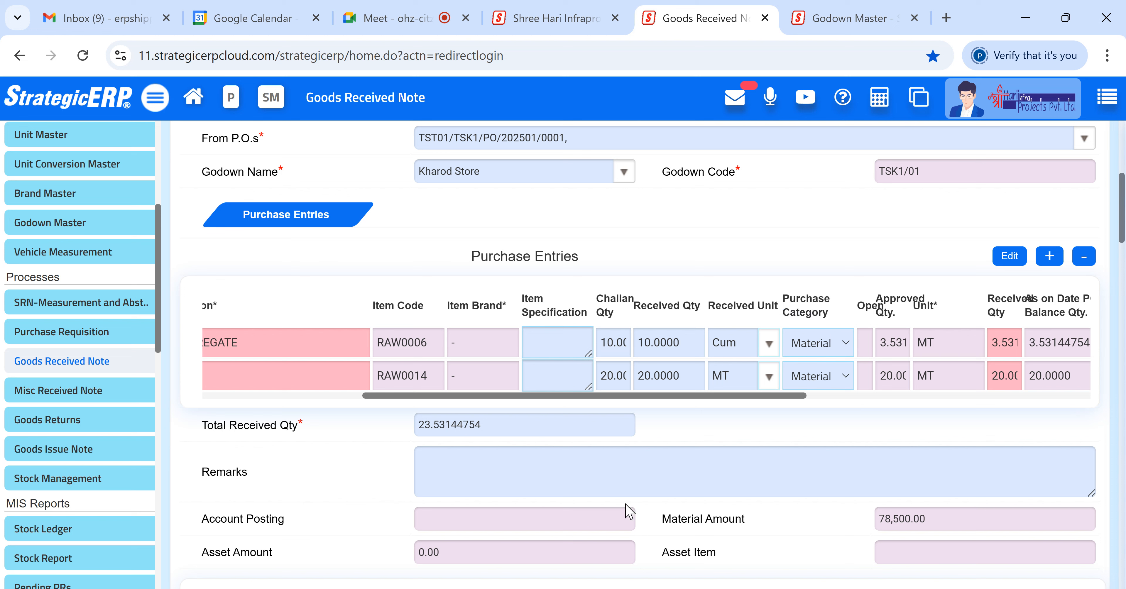